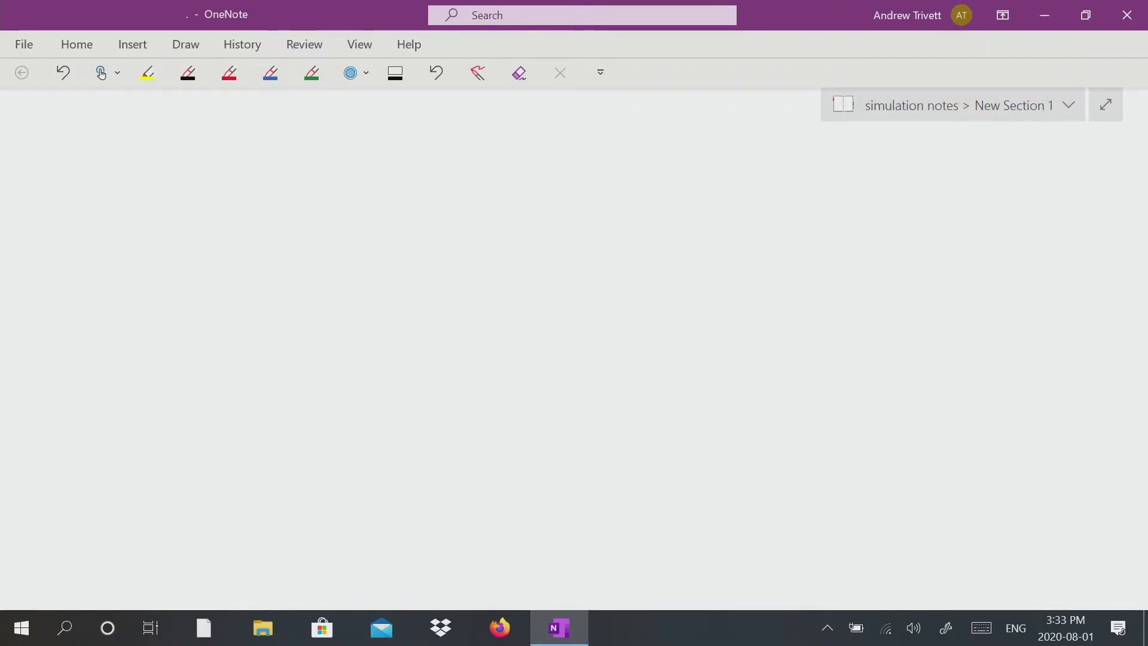
Pick the black pen and draw a vertical pipe with an elliptical top opening.
{"action": "left_click", "coordinate": [188, 72]}
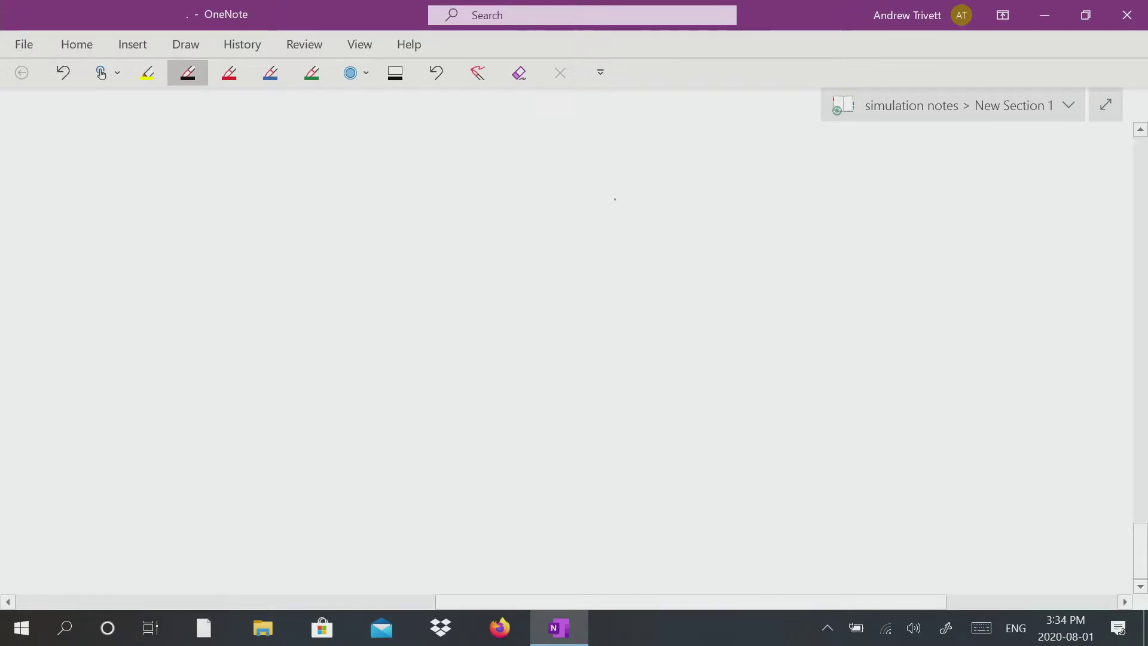
{"action": "mouse_move", "coordinate": [609, 156]}
{"action": "left_mouse_down"}
{"action": "mouse_move", "coordinate": [595, 184]}
{"action": "mouse_move", "coordinate": [629, 168]}
{"action": "mouse_move", "coordinate": [628, 332]}
{"action": "left_mouse_up"}
{"action": "left_click_drag", "start_coordinate": [572, 174], "coordinate": [572, 312]}
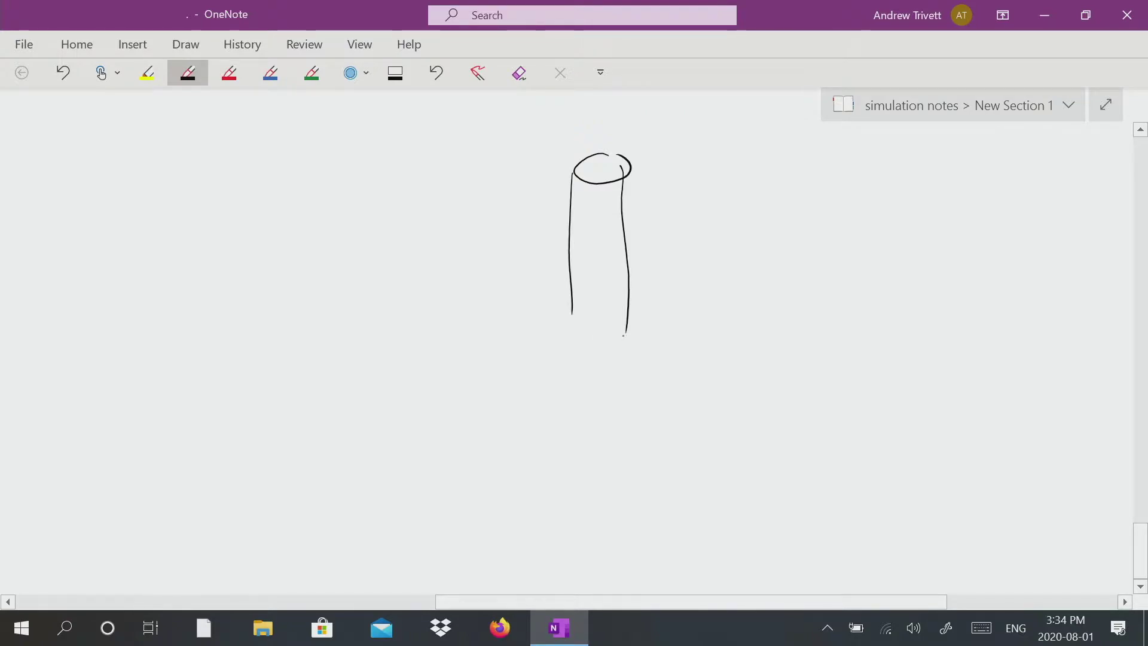
Draw horizontal pipe branches on both sides of the vertical pipe and extend its right wall downward.
{"action": "mouse_move", "coordinate": [617, 346]}
{"action": "left_mouse_down"}
{"action": "mouse_move", "coordinate": [612, 363]}
{"action": "mouse_move", "coordinate": [724, 351]}
{"action": "left_mouse_up"}
{"action": "left_click_drag", "start_coordinate": [613, 370], "coordinate": [733, 387]}
{"action": "left_click_drag", "start_coordinate": [626, 333], "coordinate": [626, 345]}
{"action": "left_click_drag", "start_coordinate": [624, 386], "coordinate": [625, 492]}
{"action": "left_click", "coordinate": [579, 328]}
{"action": "left_click_drag", "start_coordinate": [575, 304], "coordinate": [567, 406]}
{"action": "mouse_move", "coordinate": [561, 331]}
{"action": "left_mouse_down"}
{"action": "mouse_move", "coordinate": [413, 305]}
{"action": "mouse_move", "coordinate": [417, 330]}
{"action": "mouse_move", "coordinate": [429, 325]}
{"action": "left_mouse_up"}
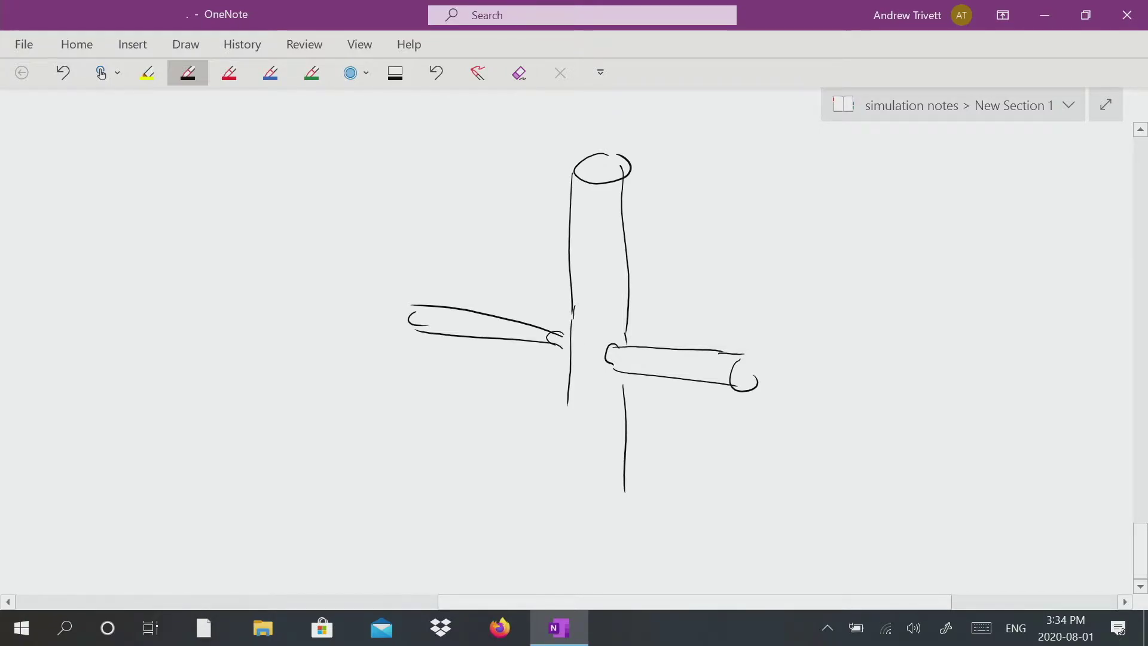
Erase the vertical pipe's left wall with the eraser.
{"action": "left_click_drag", "start_coordinate": [570, 392], "coordinate": [565, 533]}
{"action": "left_click_drag", "start_coordinate": [582, 345], "coordinate": [581, 358]}
{"action": "left_click_drag", "start_coordinate": [548, 460], "coordinate": [567, 452]}
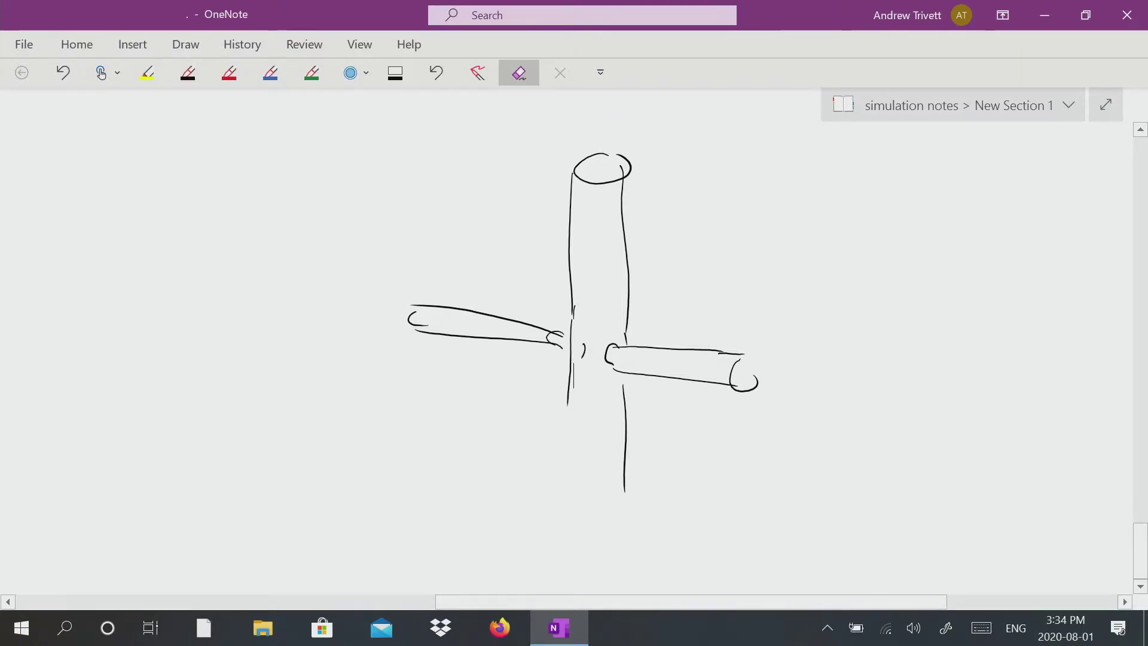
{"action": "left_click_drag", "start_coordinate": [572, 305], "coordinate": [589, 292]}
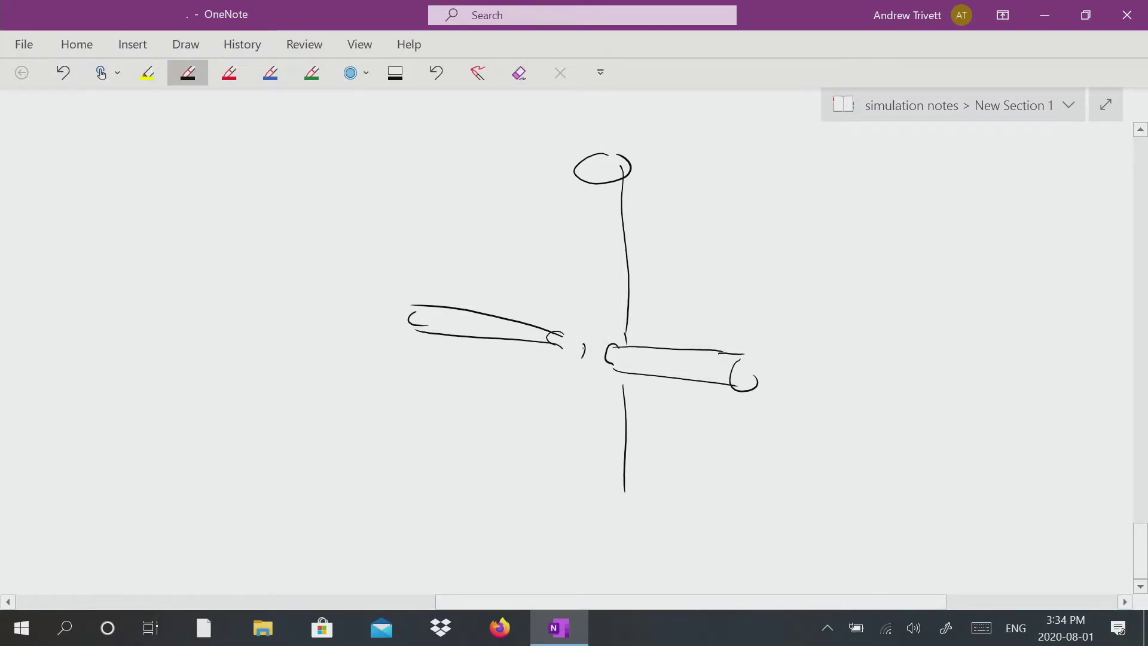
Draw a diagonal branch toward the lower left and redraw the pipe's left wall down to the junction.
{"action": "left_click_drag", "start_coordinate": [584, 346], "coordinate": [486, 415]}
{"action": "mouse_move", "coordinate": [587, 350]}
{"action": "left_mouse_down"}
{"action": "mouse_move", "coordinate": [483, 445]}
{"action": "mouse_move", "coordinate": [482, 431]}
{"action": "left_mouse_up"}
{"action": "left_click_drag", "start_coordinate": [573, 179], "coordinate": [565, 350]}
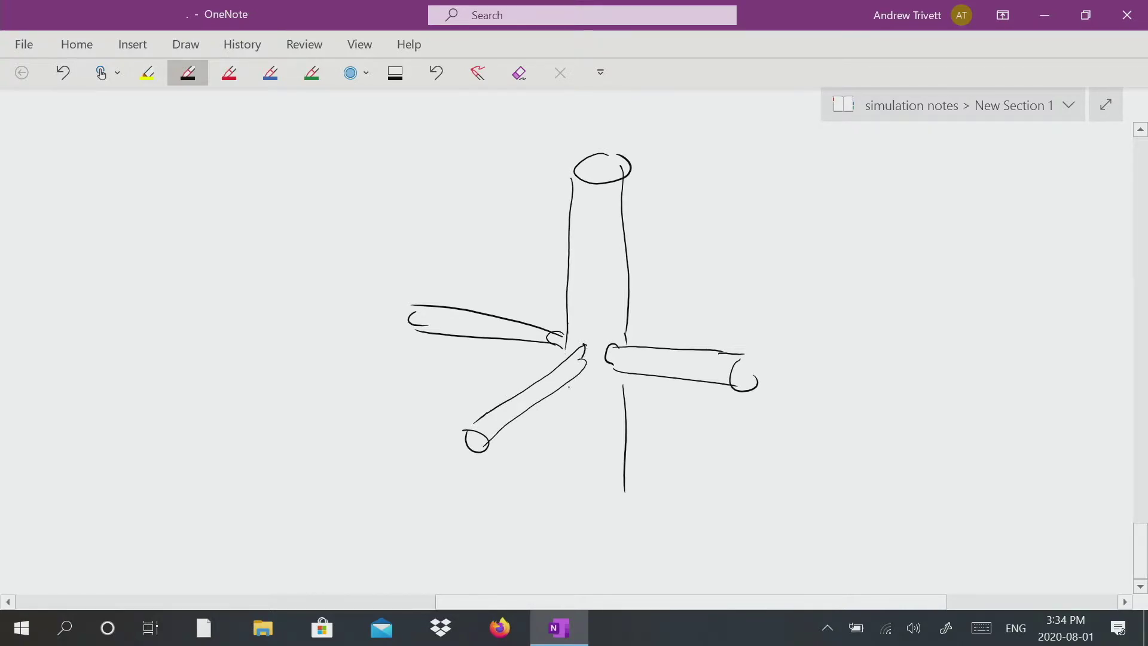
Extend both lower walls of the vertical pipe below the junction.
{"action": "left_click_drag", "start_coordinate": [565, 388], "coordinate": [555, 500]}
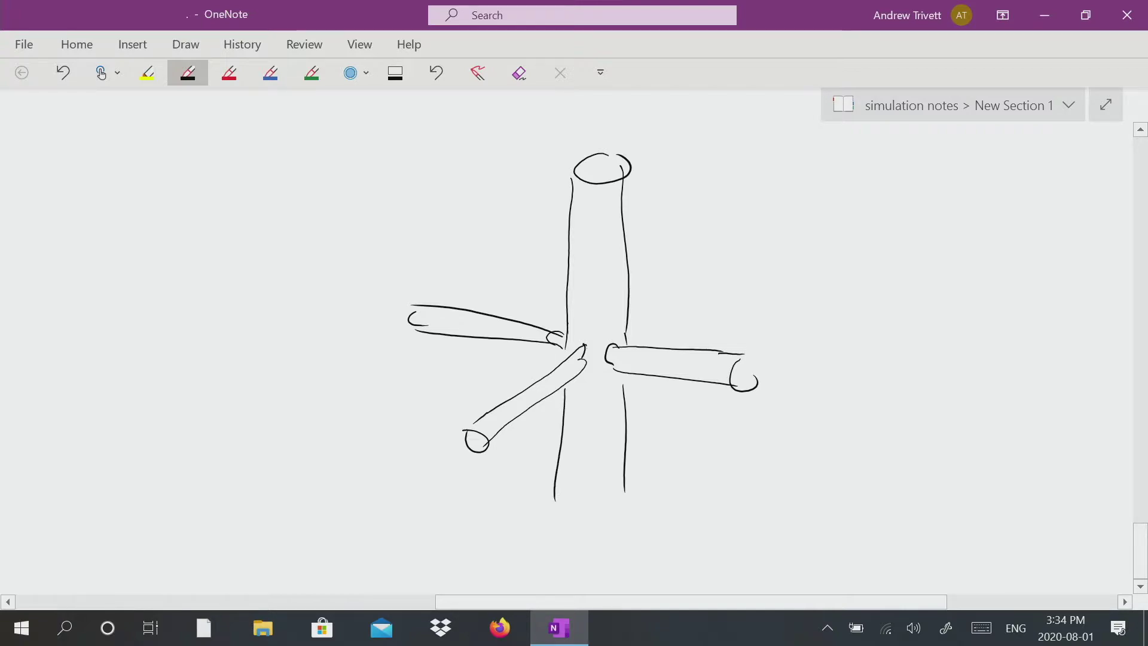
{"action": "left_click_drag", "start_coordinate": [559, 488], "coordinate": [562, 541]}
{"action": "left_click_drag", "start_coordinate": [631, 481], "coordinate": [626, 549]}
Draw a vertical dimension arrow with limit lines to the right of the pipe.
{"action": "mouse_move", "coordinate": [778, 363]}
{"action": "left_mouse_down"}
{"action": "mouse_move", "coordinate": [886, 366]}
{"action": "mouse_move", "coordinate": [837, 495]}
{"action": "mouse_move", "coordinate": [837, 538]}
{"action": "mouse_move", "coordinate": [851, 528]}
{"action": "left_mouse_up"}
{"action": "mouse_move", "coordinate": [840, 372]}
{"action": "left_mouse_down"}
{"action": "mouse_move", "coordinate": [833, 388]}
{"action": "mouse_move", "coordinate": [848, 392]}
{"action": "left_mouse_up"}
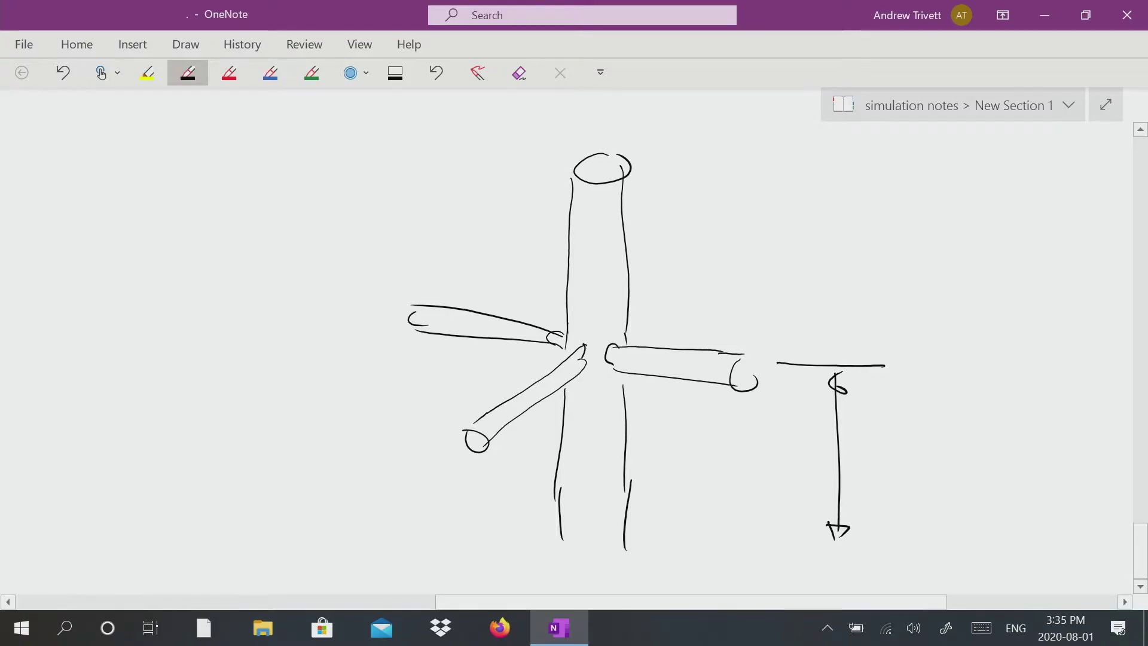
{"action": "left_click_drag", "start_coordinate": [814, 544], "coordinate": [888, 551]}
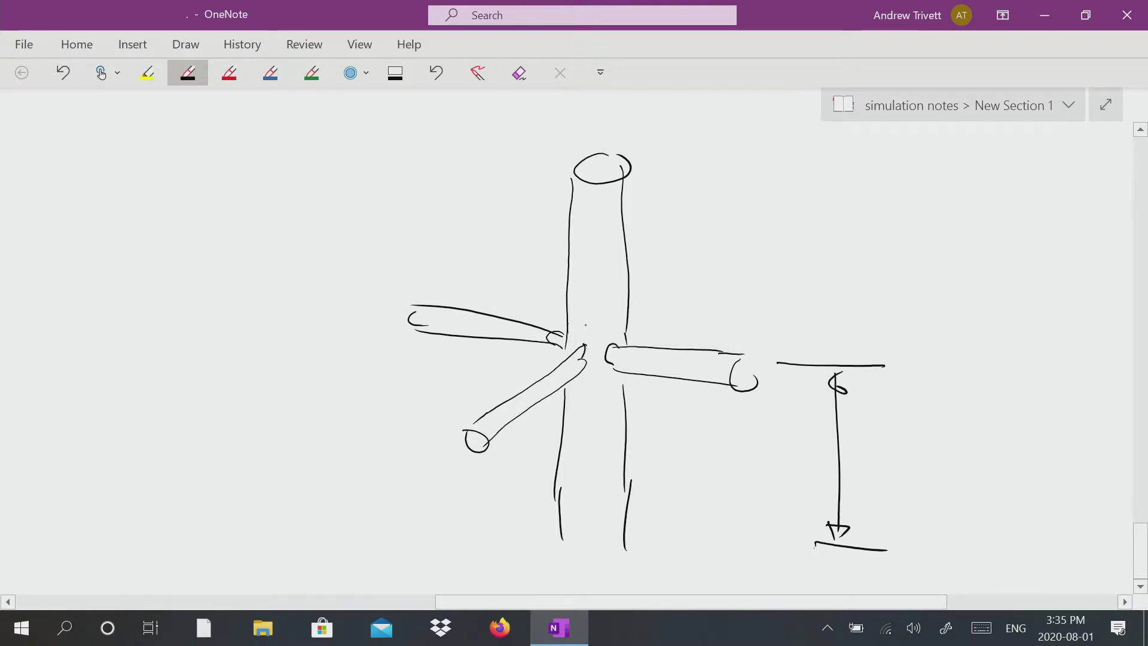
Add short connecting strokes where the branches meet the vertical pipe.
{"action": "left_click_drag", "start_coordinate": [564, 359], "coordinate": [561, 451]}
{"action": "left_click_drag", "start_coordinate": [648, 345], "coordinate": [622, 418]}
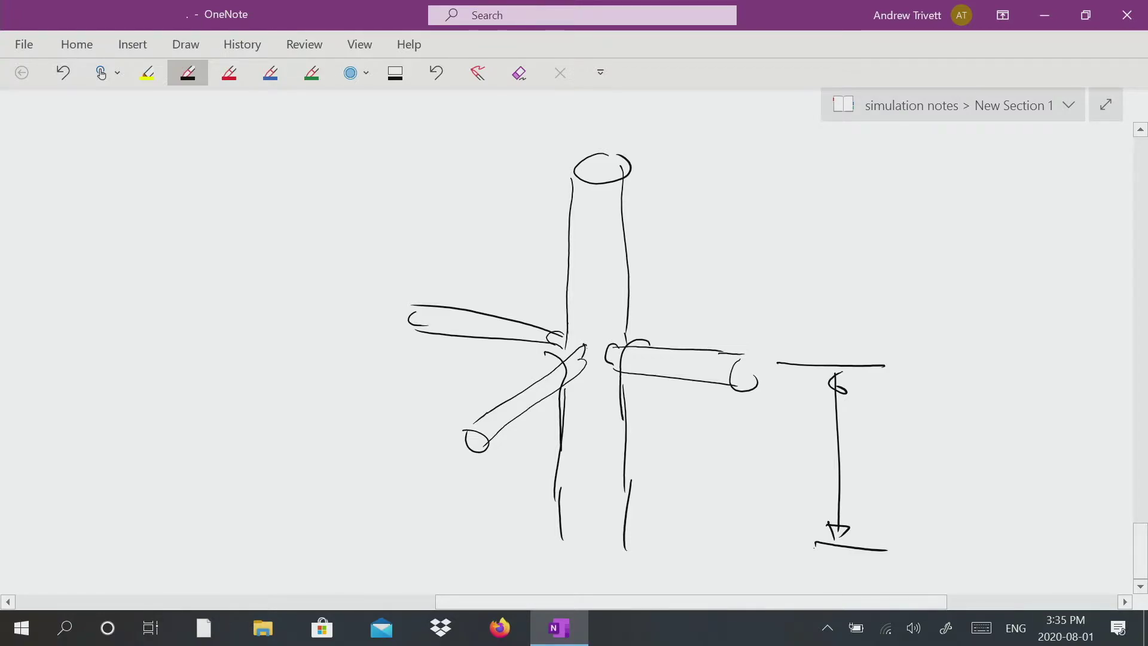
Below the side view, sketch a top view of a round hub with five radiating pipe branches.
{"action": "scroll", "coordinate": [567, 347], "scroll_direction": "down", "scroll_amount": 1}
{"action": "scroll", "coordinate": [575, 341], "scroll_direction": "down", "scroll_amount": 5}
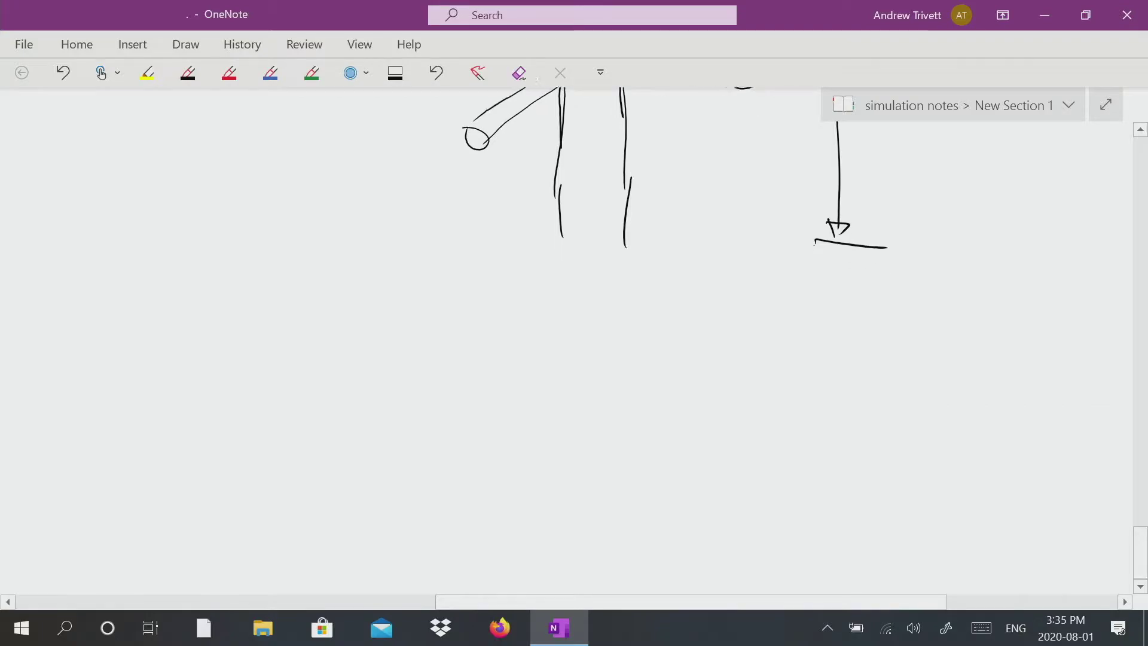
{"action": "left_click", "coordinate": [187, 73]}
{"action": "mouse_move", "coordinate": [565, 426]}
{"action": "left_mouse_down"}
{"action": "mouse_move", "coordinate": [590, 473]}
{"action": "mouse_move", "coordinate": [562, 425]}
{"action": "mouse_move", "coordinate": [603, 312]}
{"action": "left_mouse_up"}
{"action": "left_click_drag", "start_coordinate": [578, 431], "coordinate": [630, 324]}
{"action": "left_click_drag", "start_coordinate": [597, 466], "coordinate": [759, 498]}
{"action": "left_click_drag", "start_coordinate": [583, 484], "coordinate": [742, 526]}
{"action": "mouse_move", "coordinate": [533, 440]}
{"action": "left_mouse_down"}
{"action": "mouse_move", "coordinate": [407, 378]}
{"action": "mouse_move", "coordinate": [429, 423]}
{"action": "mouse_move", "coordinate": [390, 409]}
{"action": "left_mouse_up"}
{"action": "mouse_move", "coordinate": [519, 473]}
{"action": "left_mouse_down"}
{"action": "mouse_move", "coordinate": [406, 522]}
{"action": "mouse_move", "coordinate": [402, 547]}
{"action": "left_mouse_up"}
{"action": "mouse_move", "coordinate": [555, 491]}
{"action": "left_mouse_down"}
{"action": "mouse_move", "coordinate": [543, 564]}
{"action": "mouse_move", "coordinate": [573, 572]}
{"action": "mouse_move", "coordinate": [554, 586]}
{"action": "left_mouse_up"}
{"action": "scroll", "coordinate": [575, 347], "scroll_direction": "down", "scroll_amount": 2}
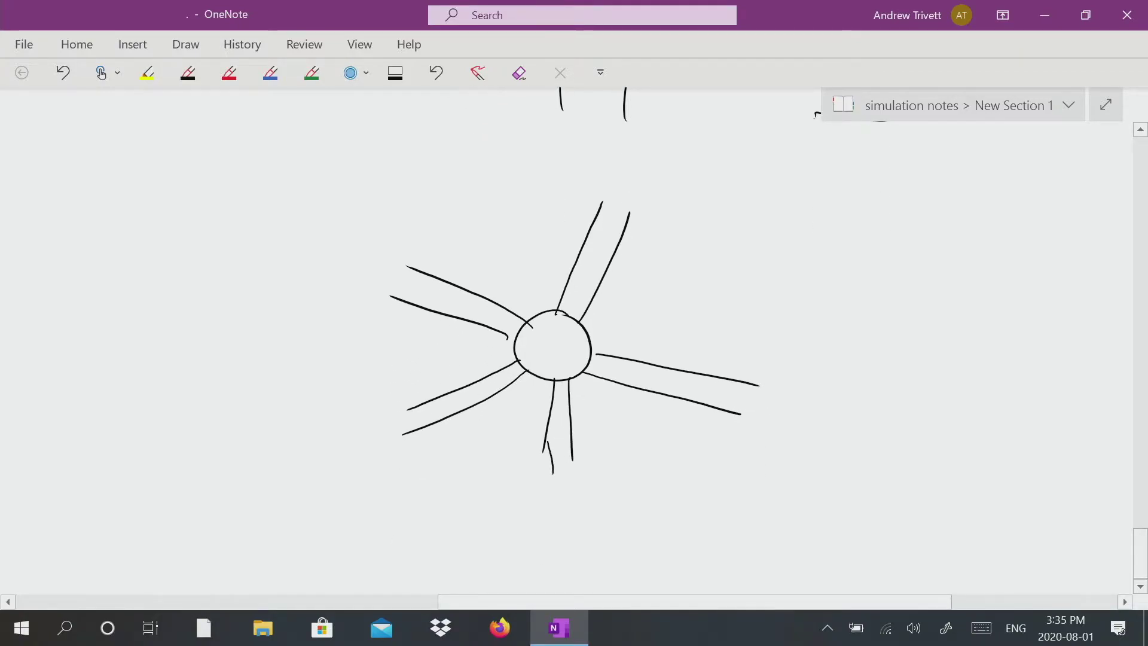
{"action": "left_click_drag", "start_coordinate": [573, 450], "coordinate": [578, 502]}
{"action": "left_click_drag", "start_coordinate": [543, 469], "coordinate": [545, 470]}
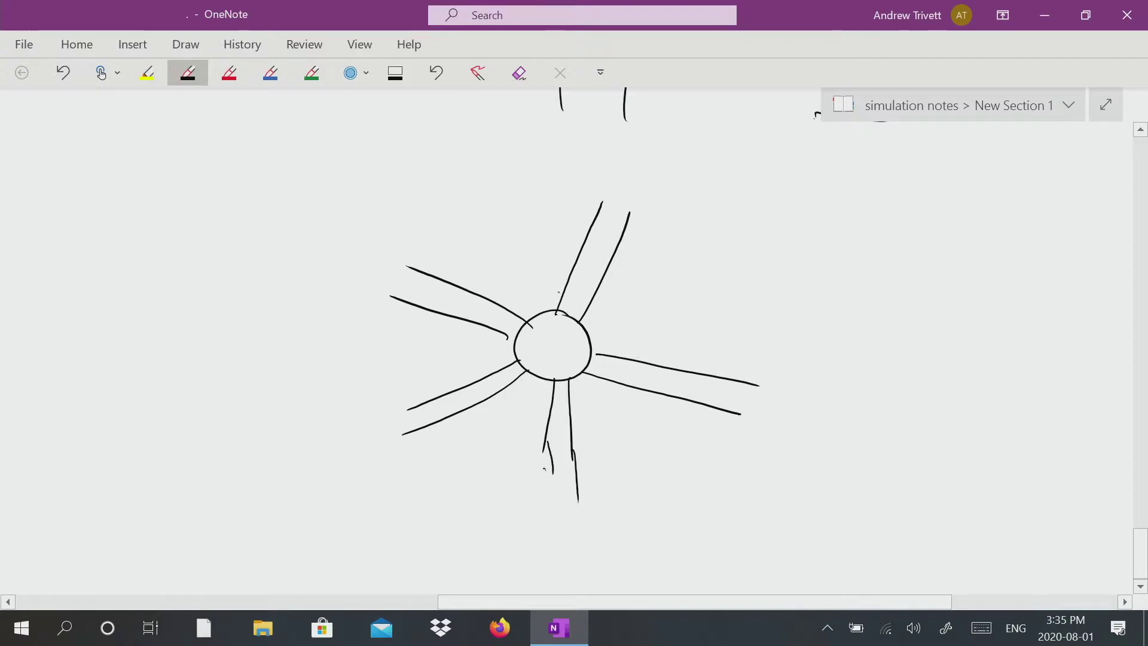
Draw collar outlines on the upper and right branches and an angle bracket between them.
{"action": "mouse_move", "coordinate": [555, 279]}
{"action": "left_mouse_down"}
{"action": "mouse_move", "coordinate": [603, 298]}
{"action": "mouse_move", "coordinate": [595, 399]}
{"action": "left_mouse_up"}
{"action": "left_click_drag", "start_coordinate": [608, 349], "coordinate": [596, 402]}
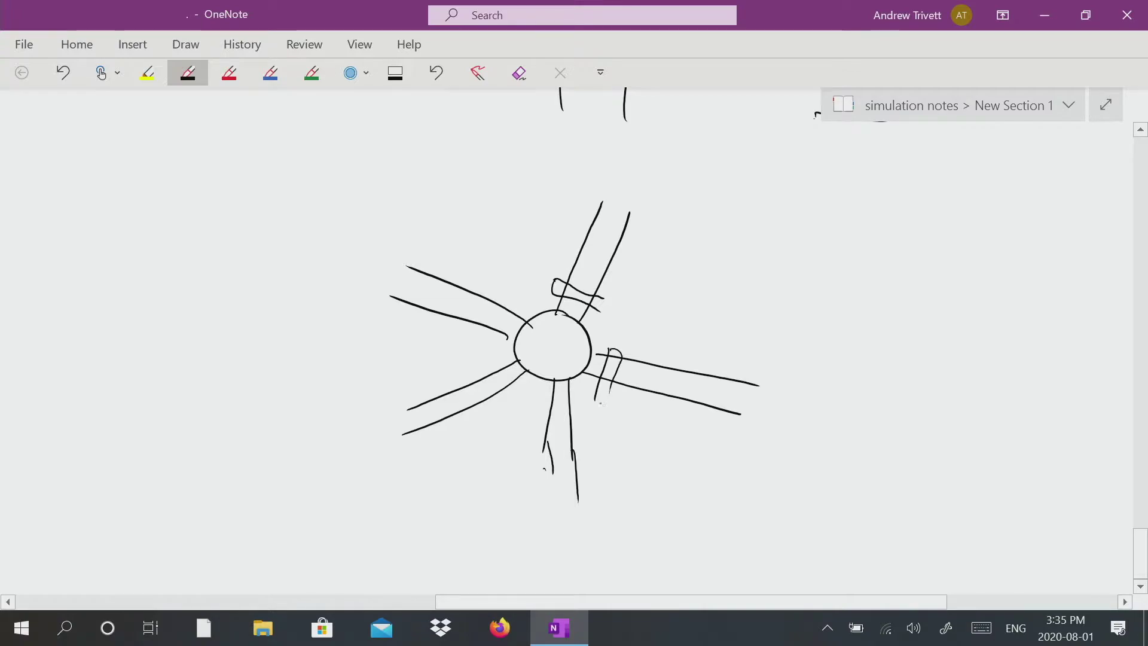
{"action": "mouse_move", "coordinate": [627, 277]}
{"action": "left_mouse_down"}
{"action": "mouse_move", "coordinate": [596, 315]}
{"action": "mouse_move", "coordinate": [611, 354]}
{"action": "mouse_move", "coordinate": [659, 344]}
{"action": "left_mouse_up"}
{"action": "mouse_move", "coordinate": [629, 275]}
{"action": "left_mouse_down"}
{"action": "mouse_move", "coordinate": [666, 343]}
{"action": "mouse_move", "coordinate": [652, 312]}
{"action": "left_mouse_up"}
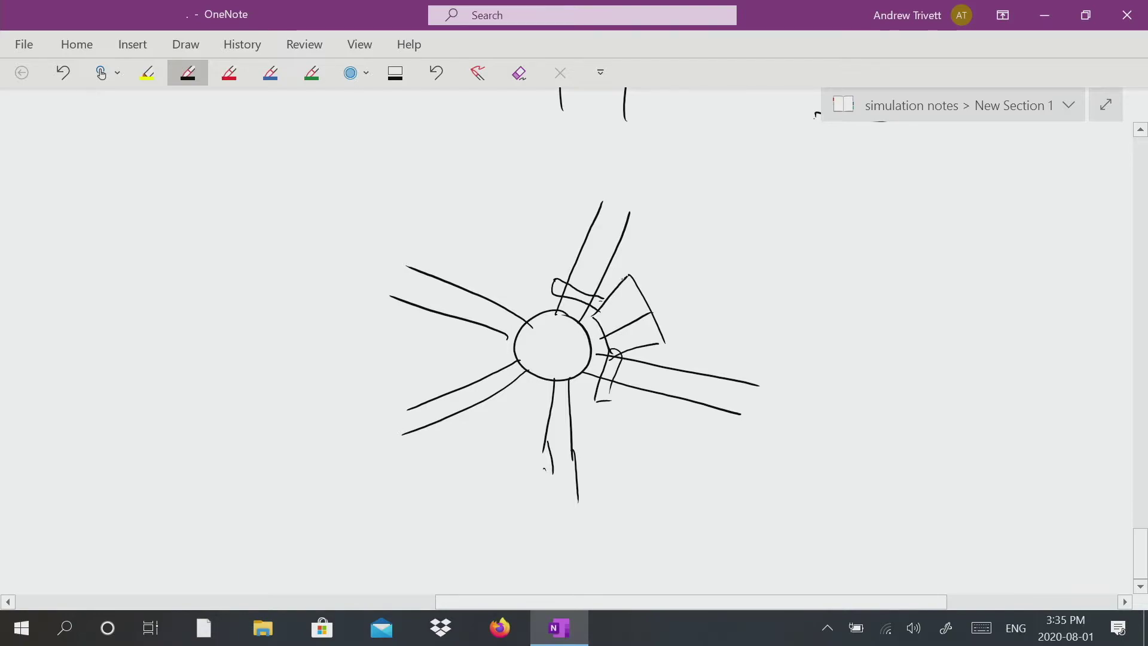
Label the upper-right branch with a leader reading 2" DIA. → 50mm and draw an arrow across the hub.
{"action": "mouse_move", "coordinate": [585, 242]}
{"action": "left_mouse_down"}
{"action": "mouse_move", "coordinate": [612, 256]}
{"action": "mouse_move", "coordinate": [715, 229]}
{"action": "mouse_move", "coordinate": [722, 244]}
{"action": "left_mouse_up"}
{"action": "left_click_drag", "start_coordinate": [735, 201], "coordinate": [732, 213]}
{"action": "mouse_move", "coordinate": [742, 199]}
{"action": "left_mouse_down"}
{"action": "mouse_move", "coordinate": [738, 210]}
{"action": "mouse_move", "coordinate": [797, 247]}
{"action": "left_mouse_up"}
{"action": "mouse_move", "coordinate": [781, 240]}
{"action": "left_mouse_down"}
{"action": "mouse_move", "coordinate": [856, 240]}
{"action": "mouse_move", "coordinate": [846, 256]}
{"action": "left_mouse_up"}
{"action": "left_click", "coordinate": [811, 252]}
{"action": "mouse_move", "coordinate": [907, 234]}
{"action": "left_mouse_down"}
{"action": "mouse_move", "coordinate": [921, 229]}
{"action": "mouse_move", "coordinate": [906, 256]}
{"action": "mouse_move", "coordinate": [947, 235]}
{"action": "mouse_move", "coordinate": [963, 257]}
{"action": "mouse_move", "coordinate": [1018, 267]}
{"action": "left_mouse_up"}
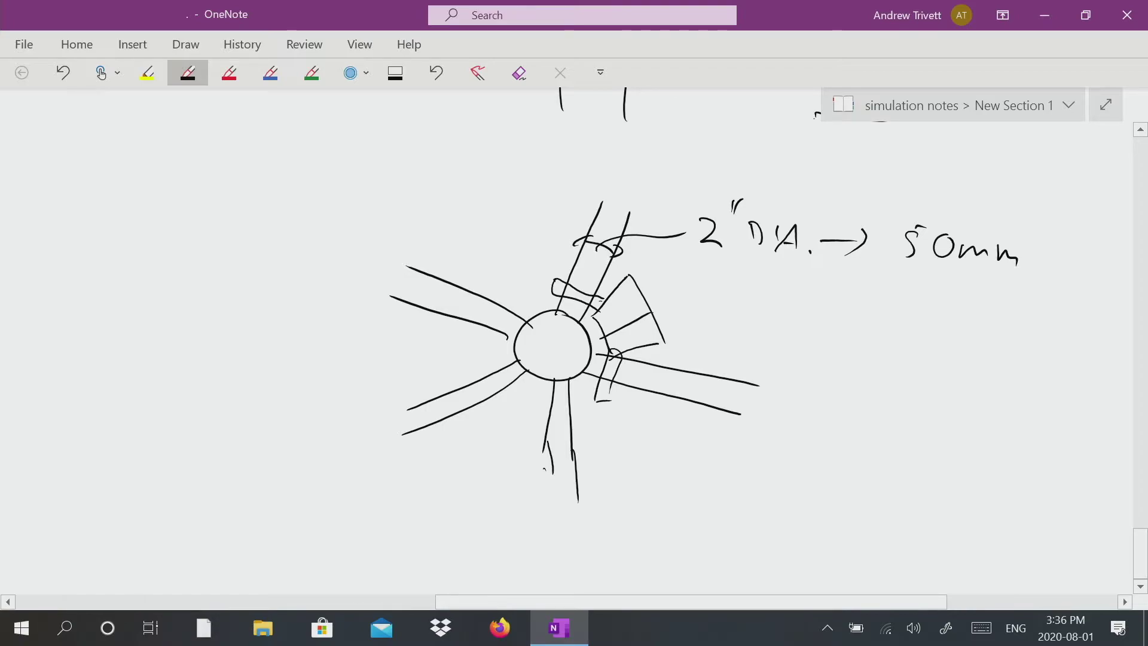
{"action": "mouse_move", "coordinate": [518, 357]}
{"action": "left_mouse_down"}
{"action": "mouse_move", "coordinate": [585, 340]}
{"action": "mouse_move", "coordinate": [542, 359]}
{"action": "left_mouse_up"}
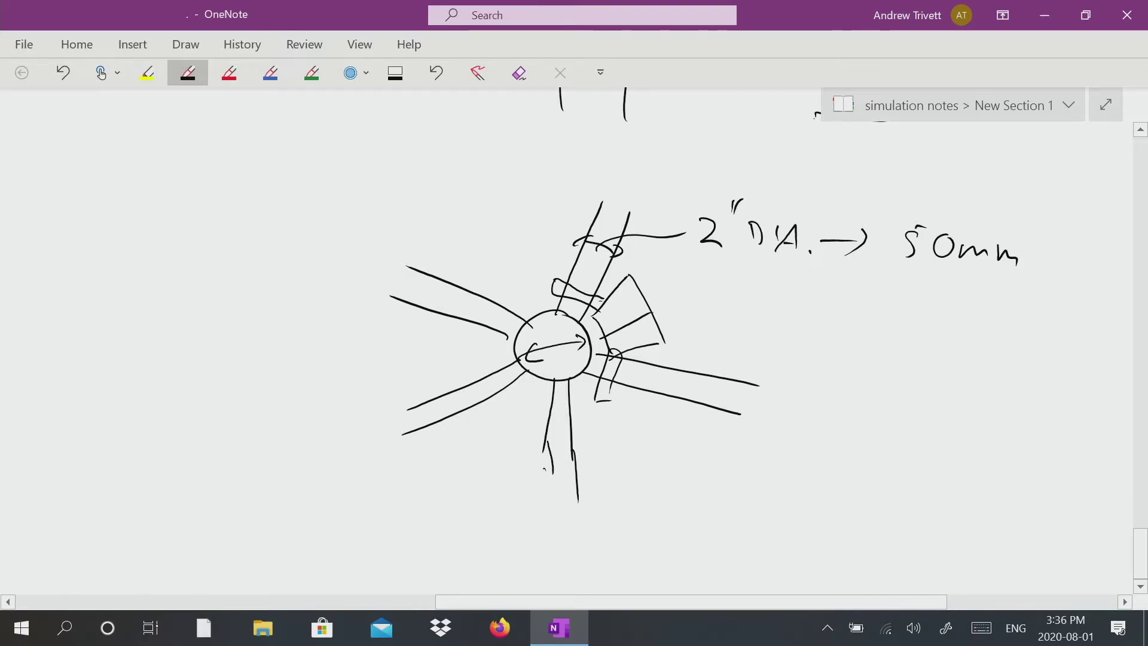
Sketch an enlarged detail of the hub's curved edge with two branches further down the page.
{"action": "scroll", "coordinate": [574, 323], "scroll_direction": "down", "scroll_amount": 5}
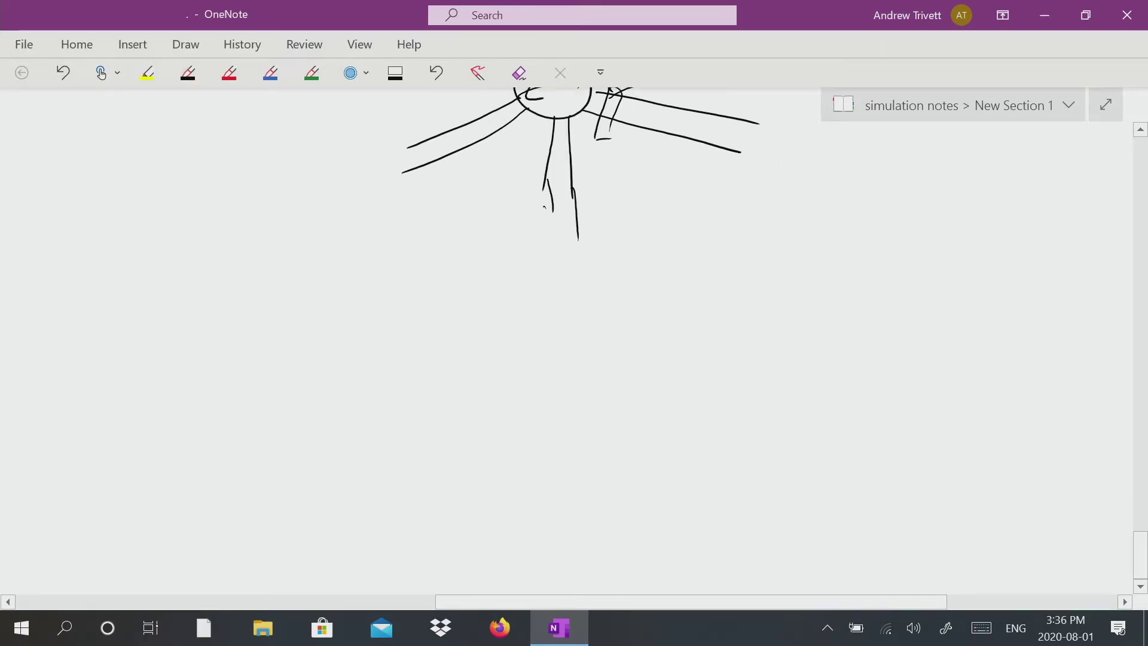
{"action": "scroll", "coordinate": [575, 323], "scroll_direction": "down", "scroll_amount": 1}
{"action": "left_click_drag", "start_coordinate": [676, 229], "coordinate": [549, 362]}
{"action": "mouse_move", "coordinate": [499, 325]}
{"action": "left_mouse_down"}
{"action": "mouse_move", "coordinate": [531, 353]}
{"action": "mouse_move", "coordinate": [530, 489]}
{"action": "mouse_move", "coordinate": [721, 558]}
{"action": "left_mouse_up"}
{"action": "left_click_drag", "start_coordinate": [550, 317], "coordinate": [521, 345]}
{"action": "left_click_drag", "start_coordinate": [643, 221], "coordinate": [549, 318]}
{"action": "mouse_move", "coordinate": [526, 476]}
{"action": "left_mouse_down"}
{"action": "mouse_move", "coordinate": [503, 521]}
{"action": "mouse_move", "coordinate": [636, 573]}
{"action": "left_mouse_up"}
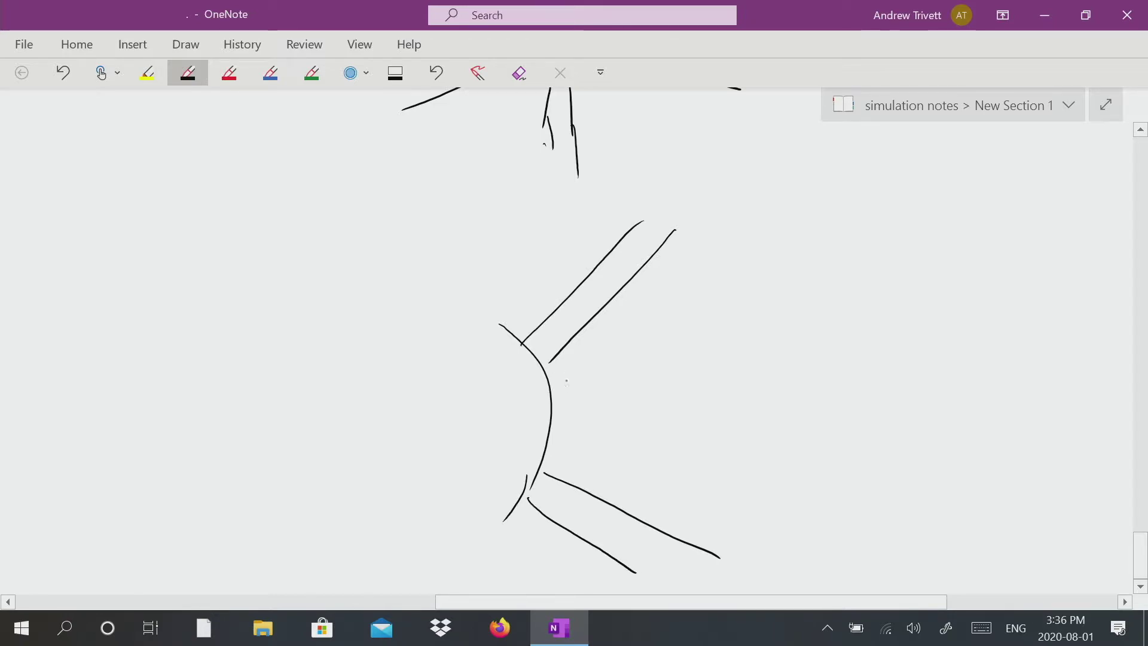
Dimension the gap between the two branches as 100 mm.
{"action": "mouse_move", "coordinate": [572, 363]}
{"action": "left_mouse_down"}
{"action": "mouse_move", "coordinate": [572, 474]}
{"action": "mouse_move", "coordinate": [579, 375]}
{"action": "left_mouse_up"}
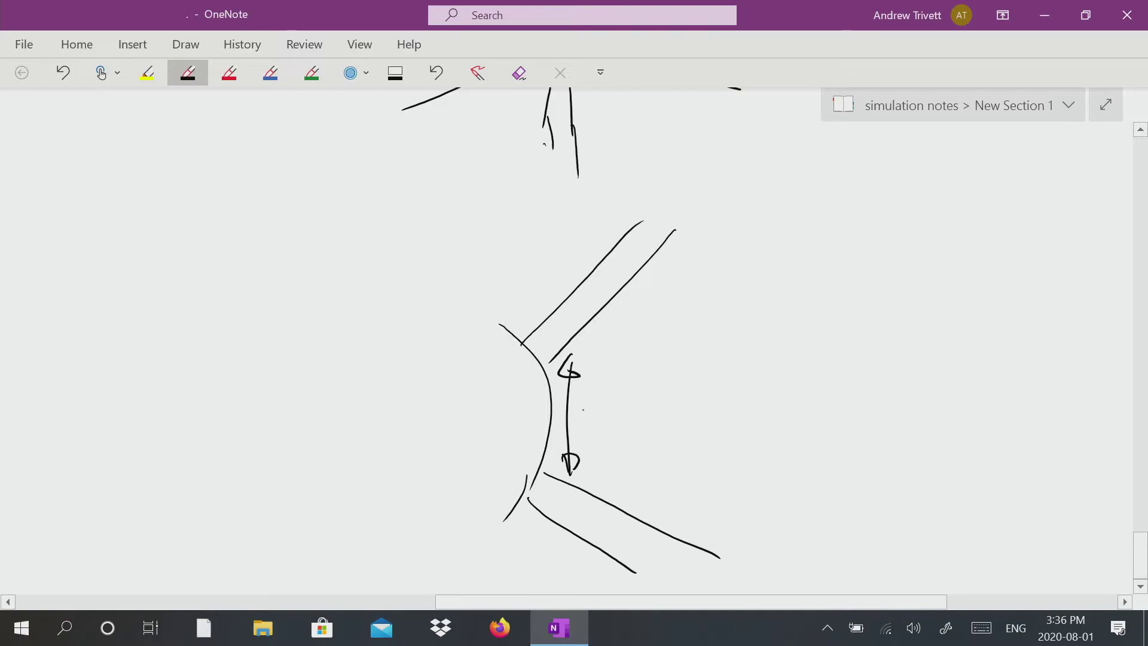
{"action": "mouse_move", "coordinate": [618, 409]}
{"action": "left_mouse_down"}
{"action": "mouse_move", "coordinate": [613, 422]}
{"action": "mouse_move", "coordinate": [618, 410]}
{"action": "left_mouse_up"}
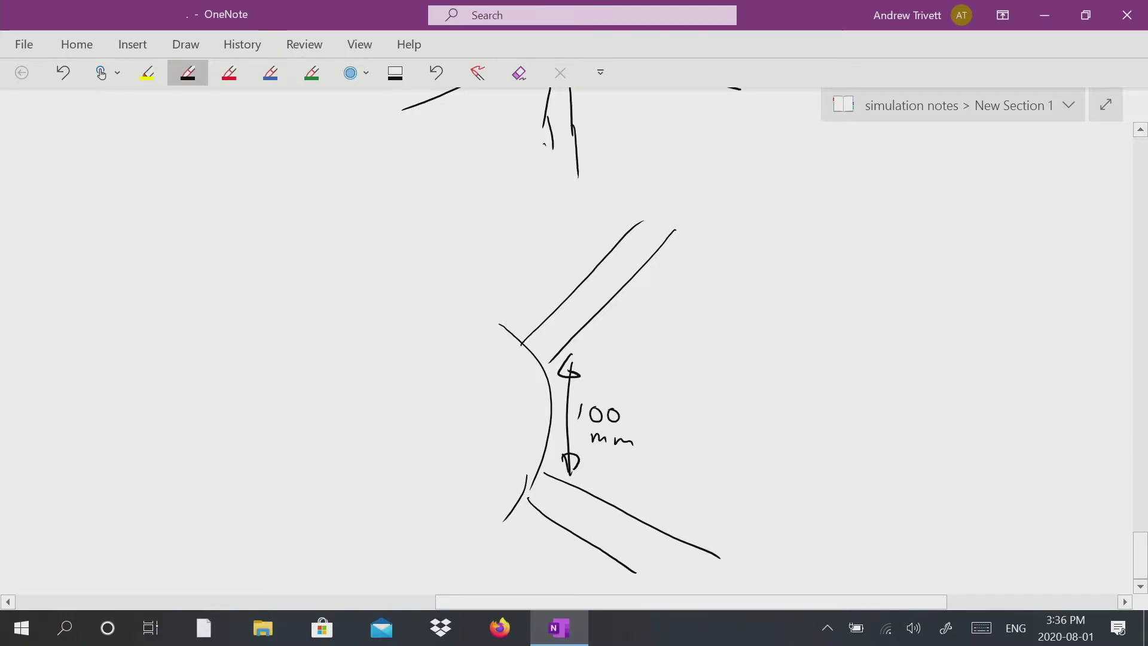
Dimension the widths of both branches as 50 each.
{"action": "left_click_drag", "start_coordinate": [621, 287], "coordinate": [649, 330]}
{"action": "left_click_drag", "start_coordinate": [571, 243], "coordinate": [595, 269]}
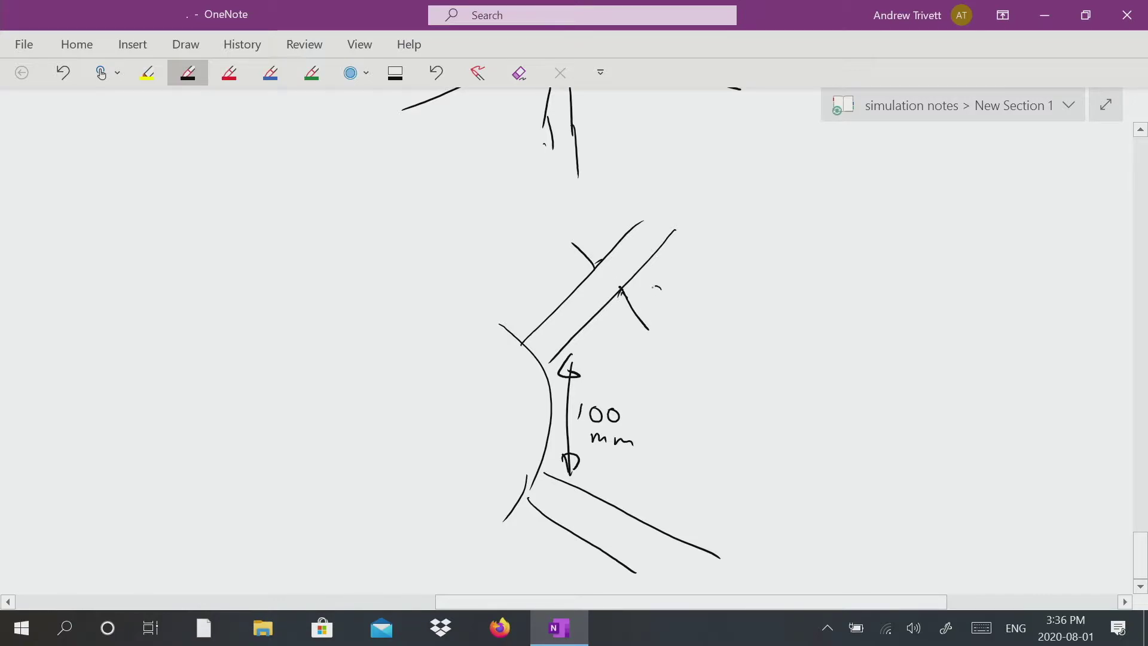
{"action": "left_click_drag", "start_coordinate": [668, 279], "coordinate": [656, 279]}
{"action": "left_click_drag", "start_coordinate": [689, 288], "coordinate": [688, 290]}
{"action": "left_click_drag", "start_coordinate": [615, 303], "coordinate": [629, 302]}
{"action": "left_click_drag", "start_coordinate": [599, 532], "coordinate": [567, 563]}
{"action": "mouse_move", "coordinate": [616, 509]}
{"action": "left_mouse_down"}
{"action": "mouse_move", "coordinate": [588, 545]}
{"action": "mouse_move", "coordinate": [617, 514]}
{"action": "mouse_move", "coordinate": [670, 509]}
{"action": "mouse_move", "coordinate": [689, 525]}
{"action": "mouse_move", "coordinate": [725, 508]}
{"action": "left_mouse_up"}
{"action": "left_click", "coordinate": [702, 509]}
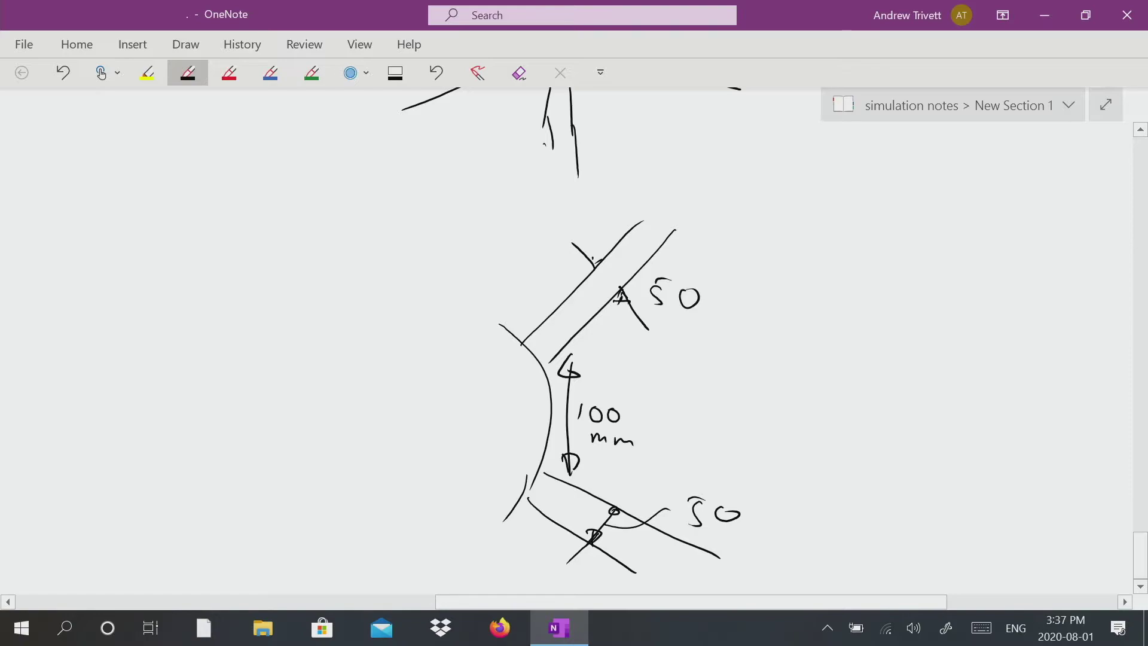
Sketch a trapezoid to the right of the detail and dimension its short side as 25.
{"action": "mouse_move", "coordinate": [928, 256]}
{"action": "left_mouse_down"}
{"action": "mouse_move", "coordinate": [816, 322]}
{"action": "mouse_move", "coordinate": [814, 438]}
{"action": "mouse_move", "coordinate": [940, 505]}
{"action": "left_mouse_up"}
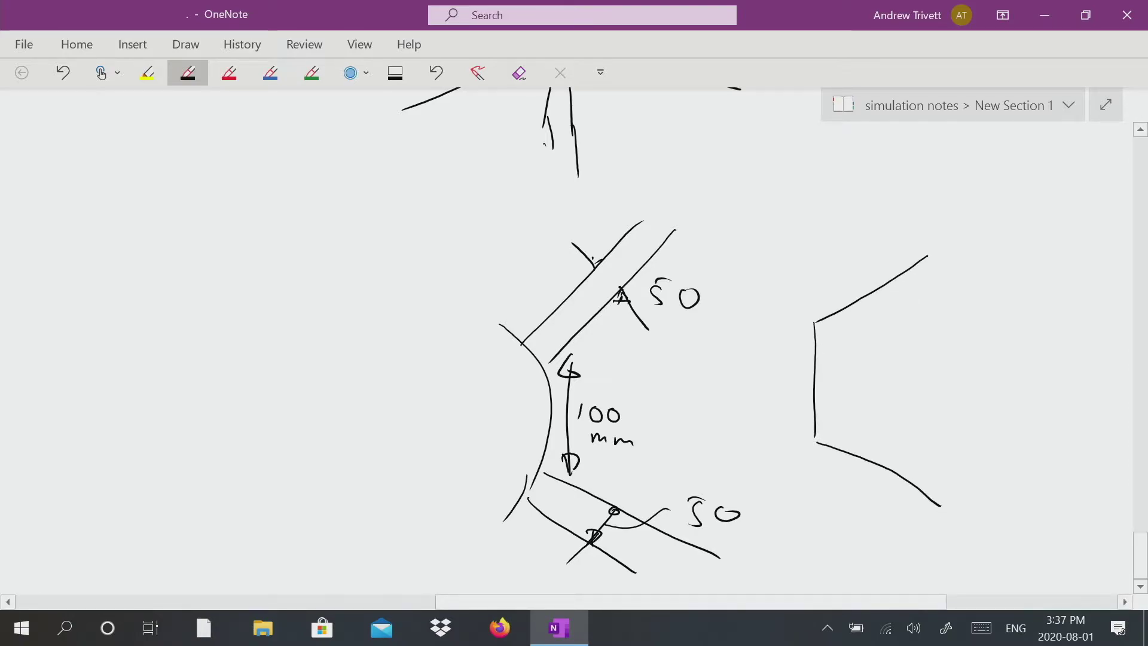
{"action": "left_click_drag", "start_coordinate": [929, 256], "coordinate": [933, 501]}
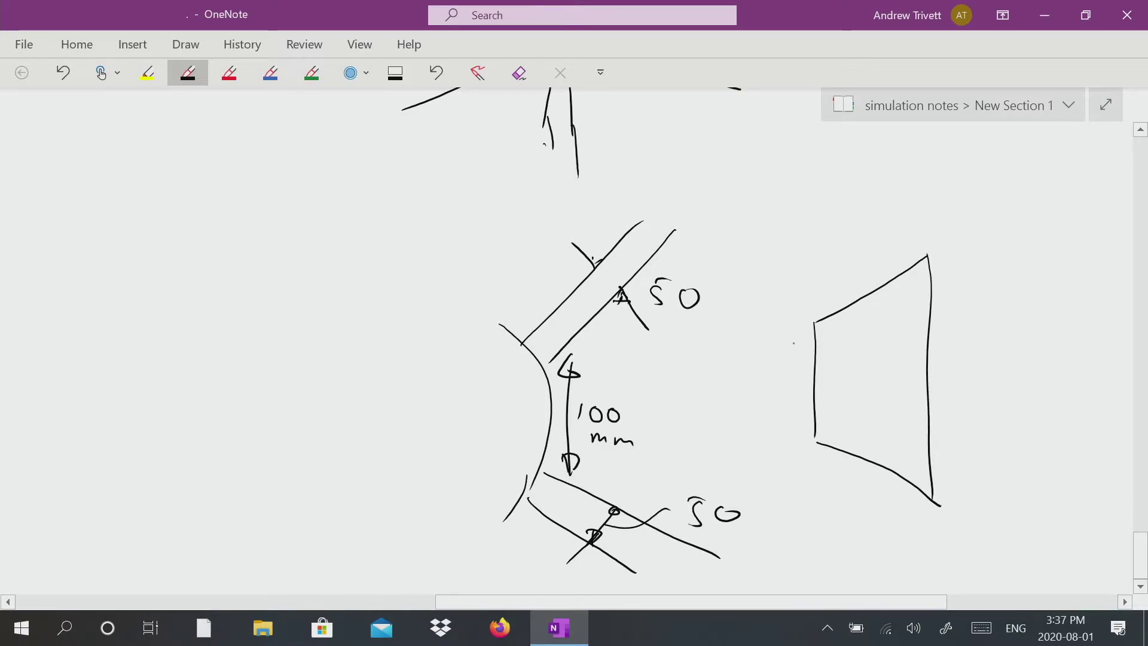
{"action": "left_click_drag", "start_coordinate": [750, 341], "coordinate": [803, 337]}
{"action": "left_click_drag", "start_coordinate": [750, 447], "coordinate": [804, 448]}
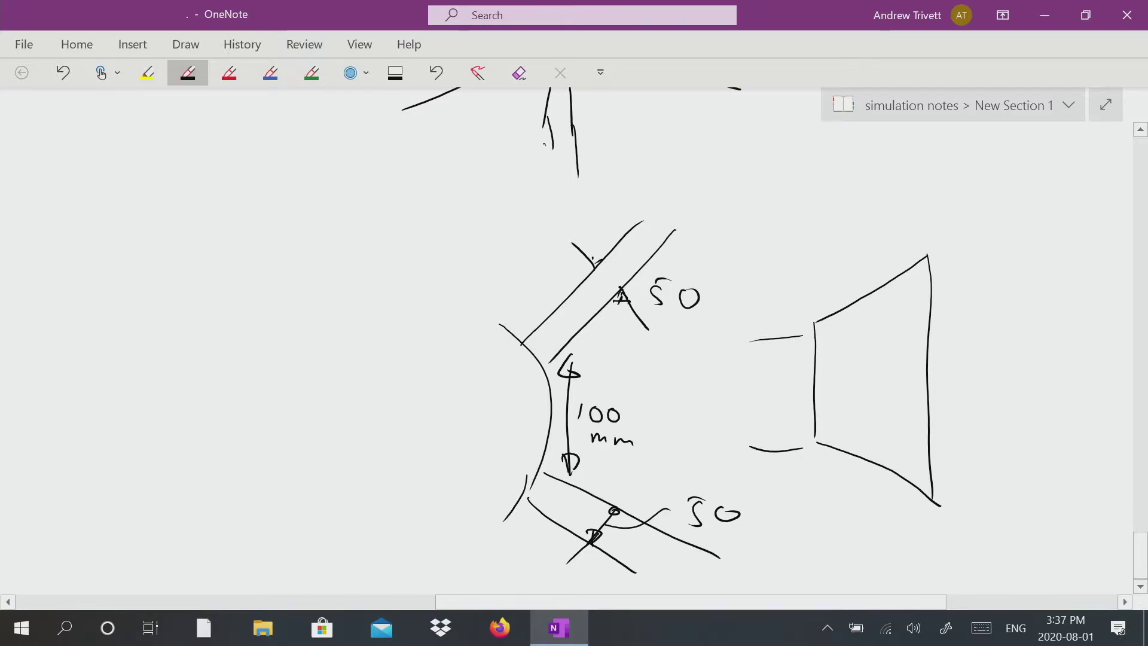
{"action": "left_click_drag", "start_coordinate": [746, 384], "coordinate": [744, 404]}
{"action": "left_click_drag", "start_coordinate": [765, 392], "coordinate": [773, 400]}
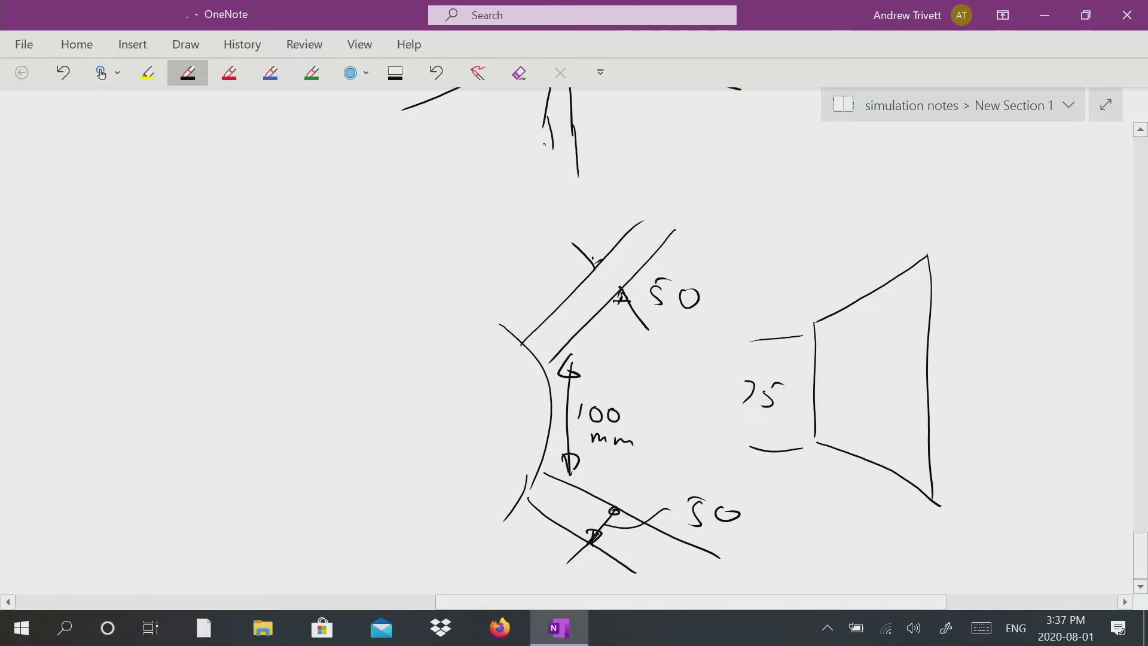
Draw extension lines above and below the trapezoid's tall side.
{"action": "left_click_drag", "start_coordinate": [947, 259], "coordinate": [1007, 260]}
{"action": "left_click_drag", "start_coordinate": [955, 511], "coordinate": [1007, 512]}
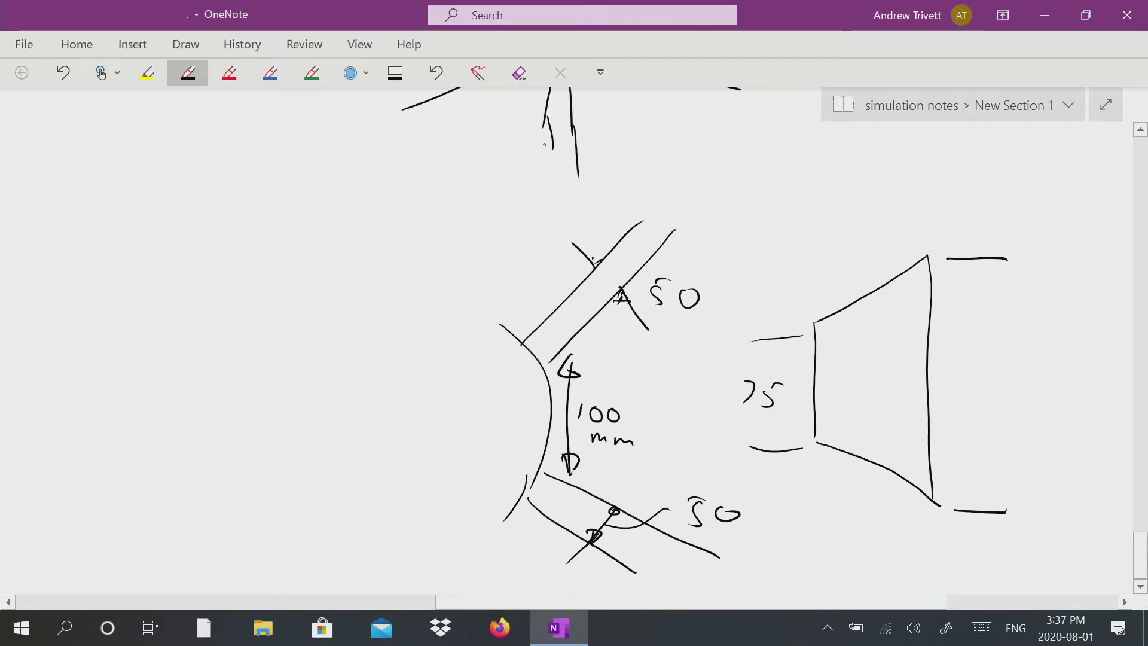
Sketch converging guide lines and an angle arc at the hub in the detail view.
{"action": "mouse_move", "coordinate": [595, 295]}
{"action": "left_mouse_down"}
{"action": "mouse_move", "coordinate": [475, 416]}
{"action": "mouse_move", "coordinate": [589, 534]}
{"action": "left_mouse_up"}
{"action": "left_click_drag", "start_coordinate": [492, 396], "coordinate": [498, 466]}
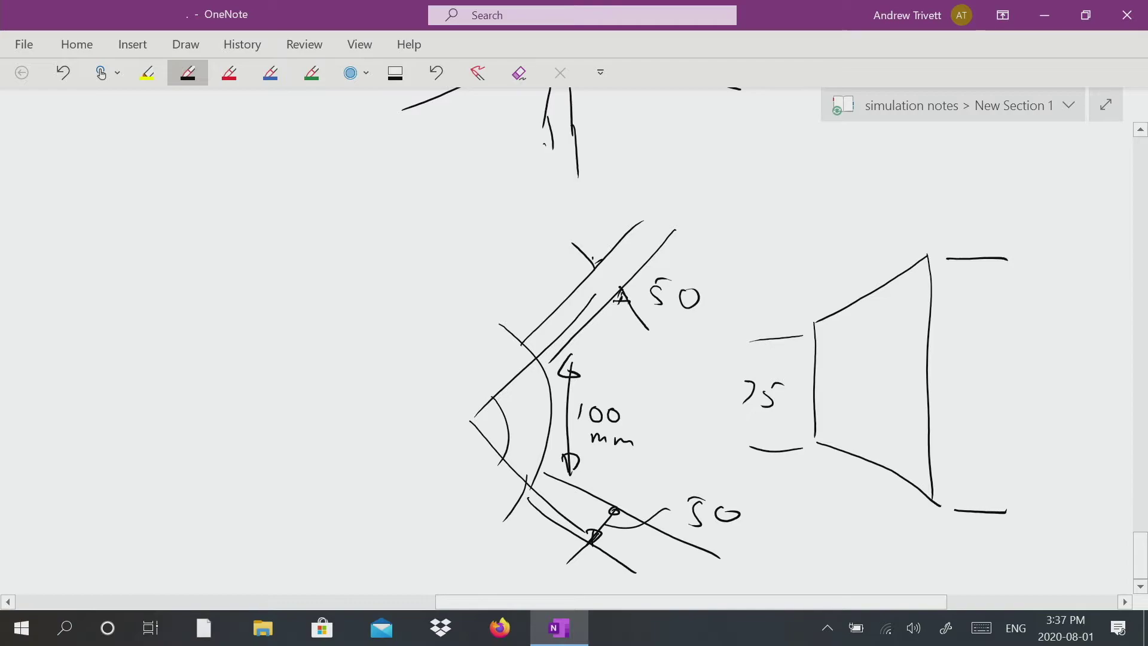
Dimension the trapezoid's tall side as 200 with arrows.
{"action": "left_click_drag", "start_coordinate": [976, 270], "coordinate": [969, 348]}
{"action": "mouse_move", "coordinate": [951, 385]}
{"action": "left_mouse_down"}
{"action": "mouse_move", "coordinate": [968, 405]}
{"action": "mouse_move", "coordinate": [982, 384]}
{"action": "mouse_move", "coordinate": [1012, 389]}
{"action": "left_mouse_up"}
{"action": "mouse_move", "coordinate": [963, 449]}
{"action": "left_mouse_down"}
{"action": "mouse_move", "coordinate": [964, 502]}
{"action": "mouse_move", "coordinate": [971, 490]}
{"action": "left_mouse_up"}
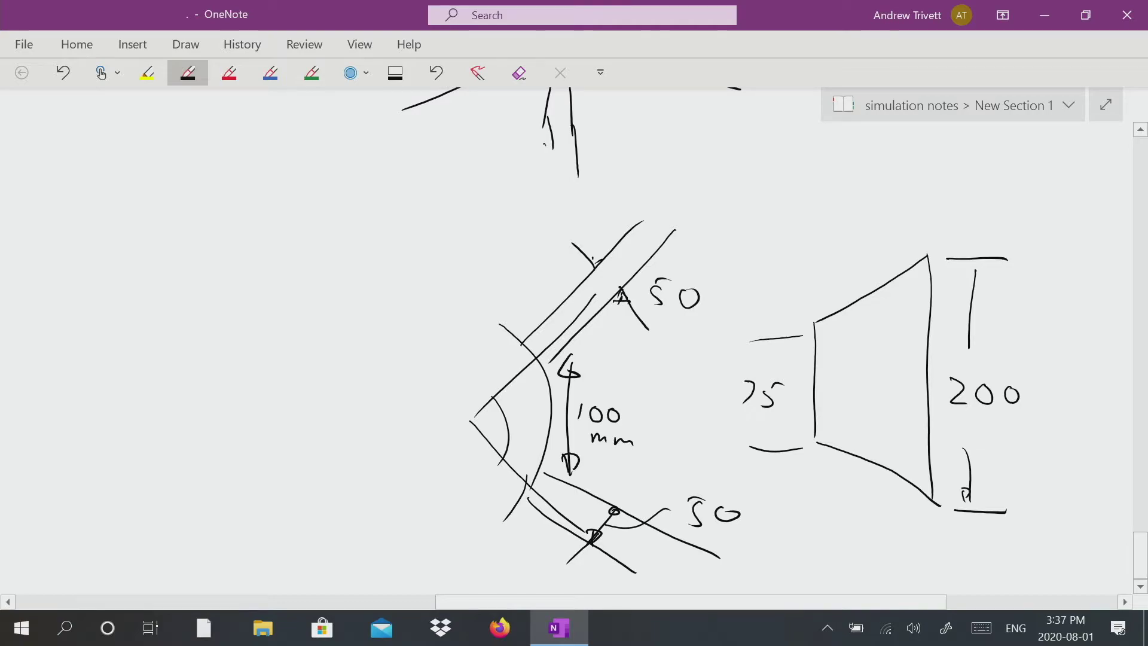
{"action": "left_click_drag", "start_coordinate": [975, 270], "coordinate": [974, 293]}
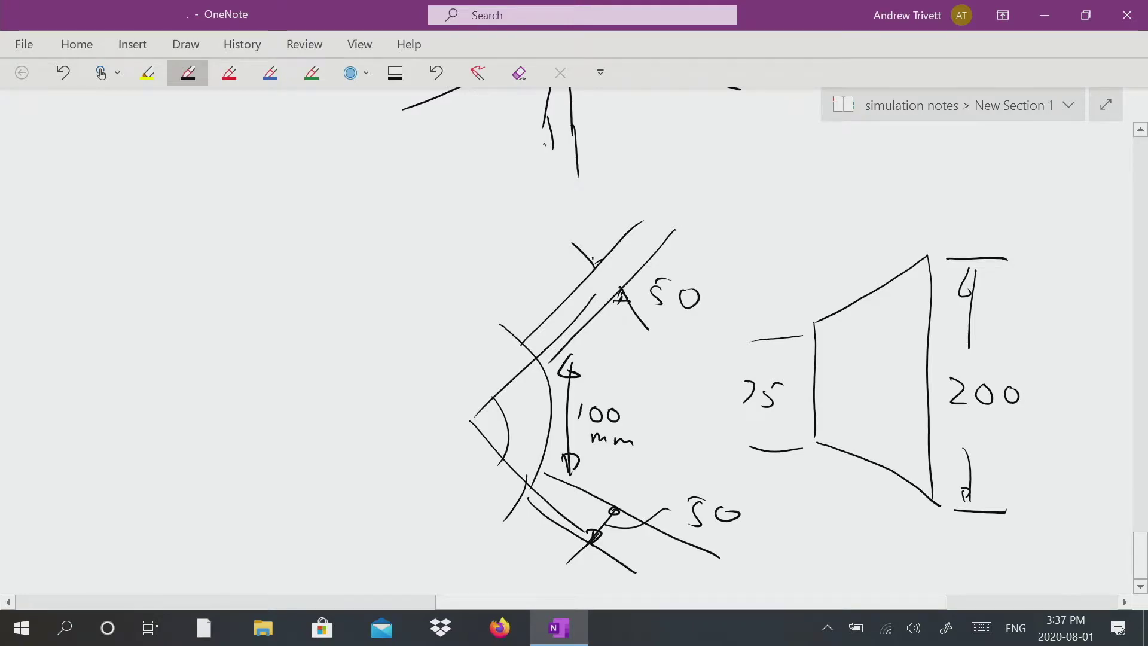
Dimension the trapezoid's depth as 100 with an arrow above it.
{"action": "left_click_drag", "start_coordinate": [805, 186], "coordinate": [807, 298]}
{"action": "left_click_drag", "start_coordinate": [809, 225], "coordinate": [864, 224]}
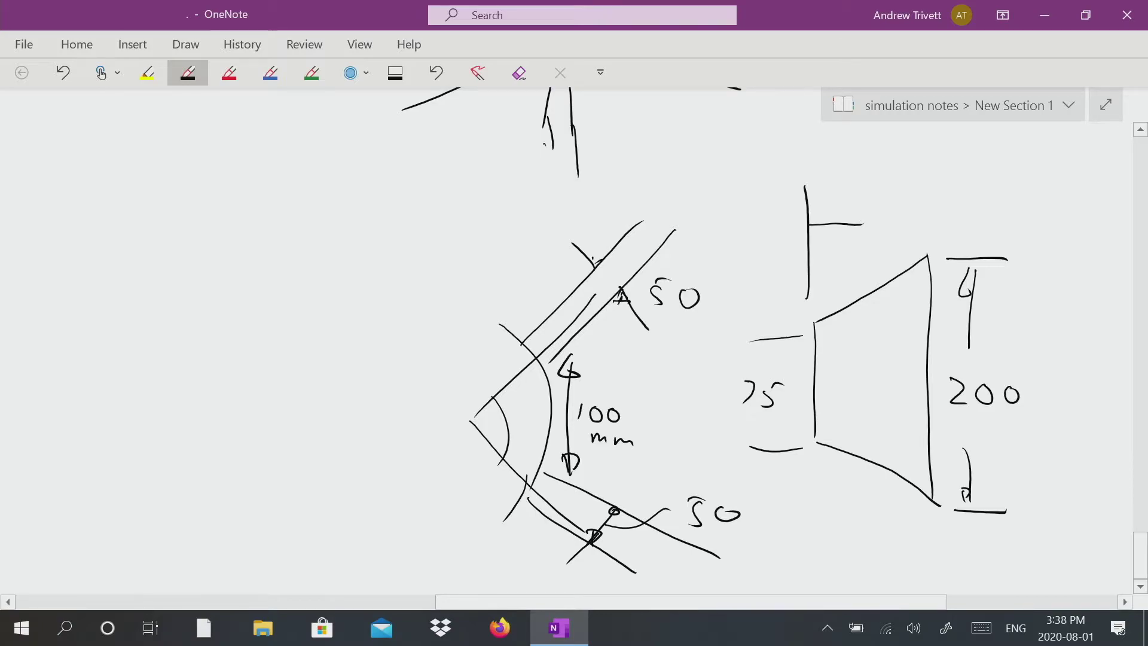
{"action": "left_click_drag", "start_coordinate": [884, 220], "coordinate": [924, 223]}
{"action": "mouse_move", "coordinate": [929, 183]}
{"action": "left_mouse_down"}
{"action": "mouse_move", "coordinate": [932, 234]}
{"action": "mouse_move", "coordinate": [914, 233]}
{"action": "left_mouse_up"}
{"action": "left_click_drag", "start_coordinate": [824, 219], "coordinate": [820, 235]}
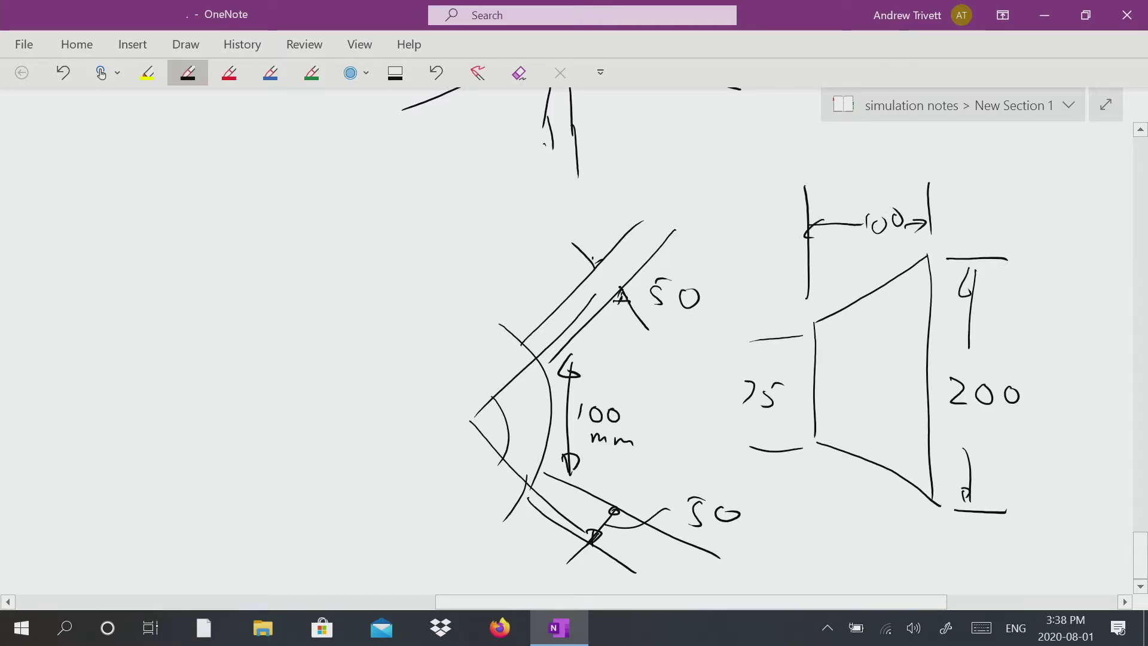
{"action": "scroll", "coordinate": [598, 329], "scroll_direction": "down", "scroll_amount": 4}
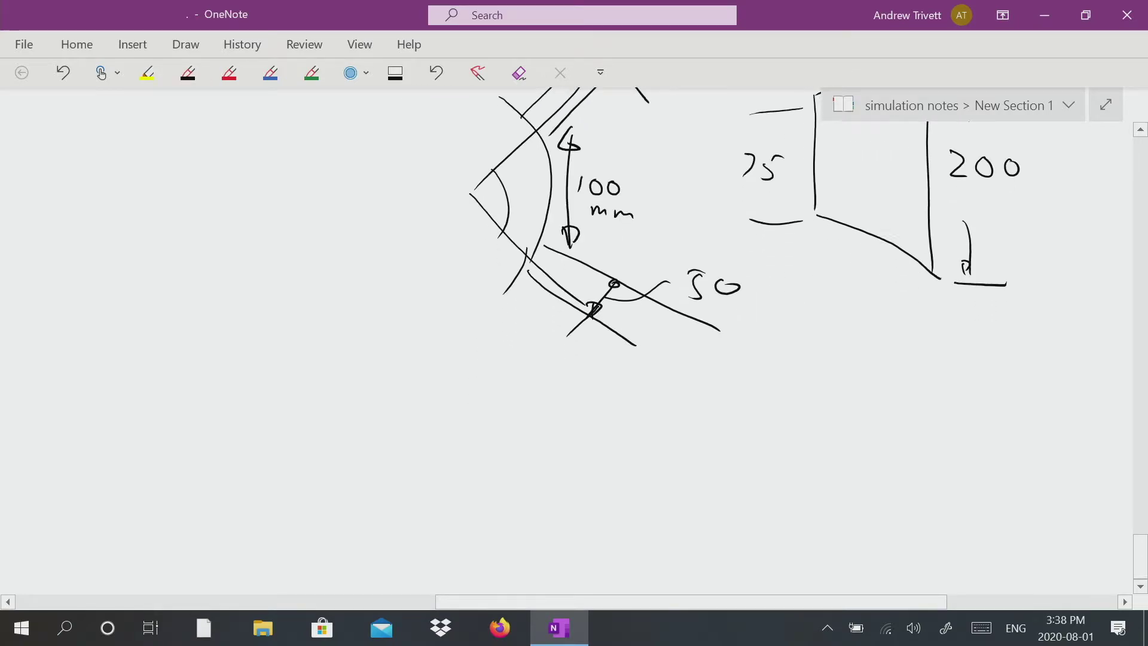
{"action": "scroll", "coordinate": [598, 329], "scroll_direction": "up", "scroll_amount": 3}
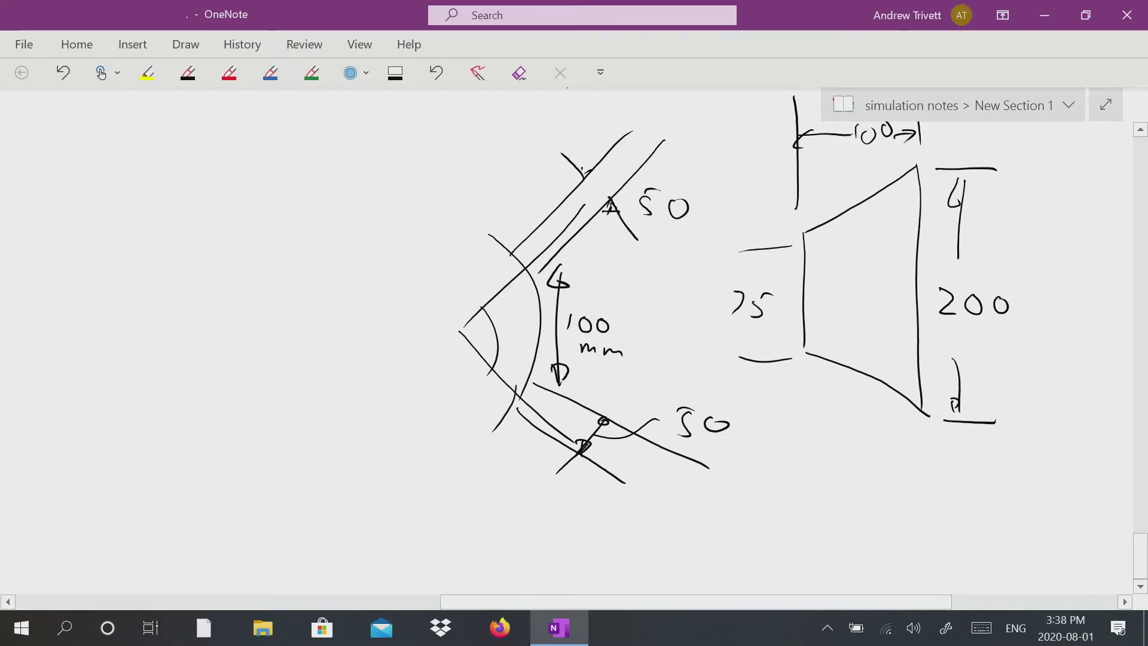
Sketch a rounded-top block below the hub drawings, with a small hole and an arrow on its front face.
{"action": "scroll", "coordinate": [598, 329], "scroll_direction": "down", "scroll_amount": 3}
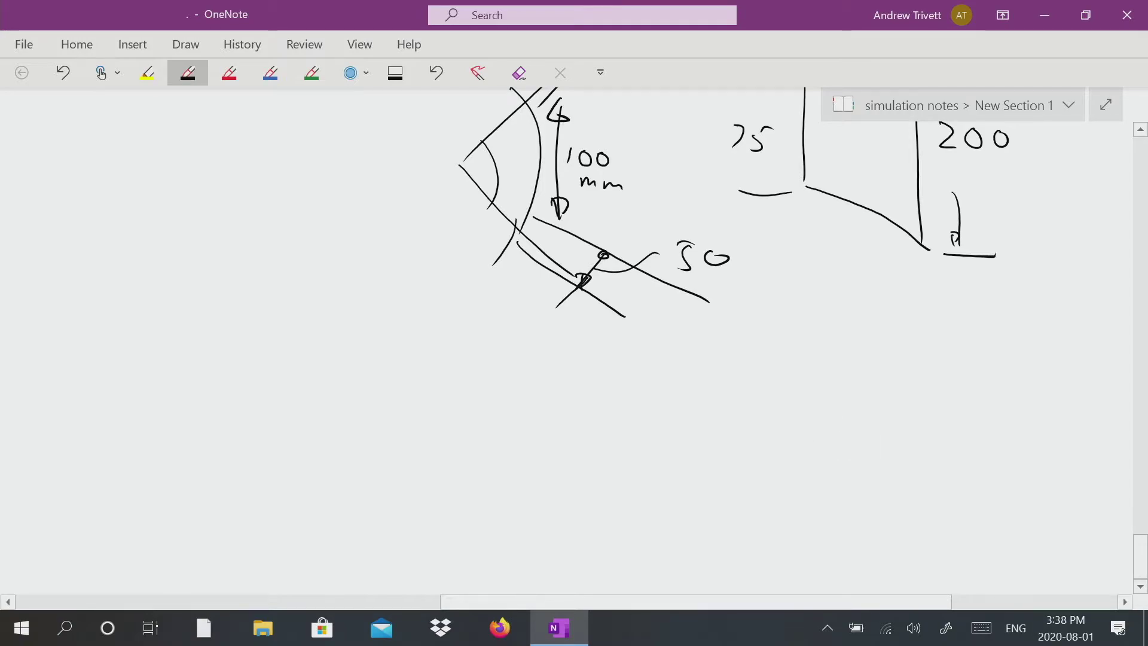
{"action": "mouse_move", "coordinate": [864, 424]}
{"action": "left_mouse_down"}
{"action": "mouse_move", "coordinate": [815, 350]}
{"action": "mouse_move", "coordinate": [746, 459]}
{"action": "left_mouse_up"}
{"action": "left_click_drag", "start_coordinate": [867, 424], "coordinate": [850, 558]}
{"action": "mouse_move", "coordinate": [751, 453]}
{"action": "left_mouse_down"}
{"action": "mouse_move", "coordinate": [749, 571]}
{"action": "mouse_move", "coordinate": [844, 544]}
{"action": "left_mouse_up"}
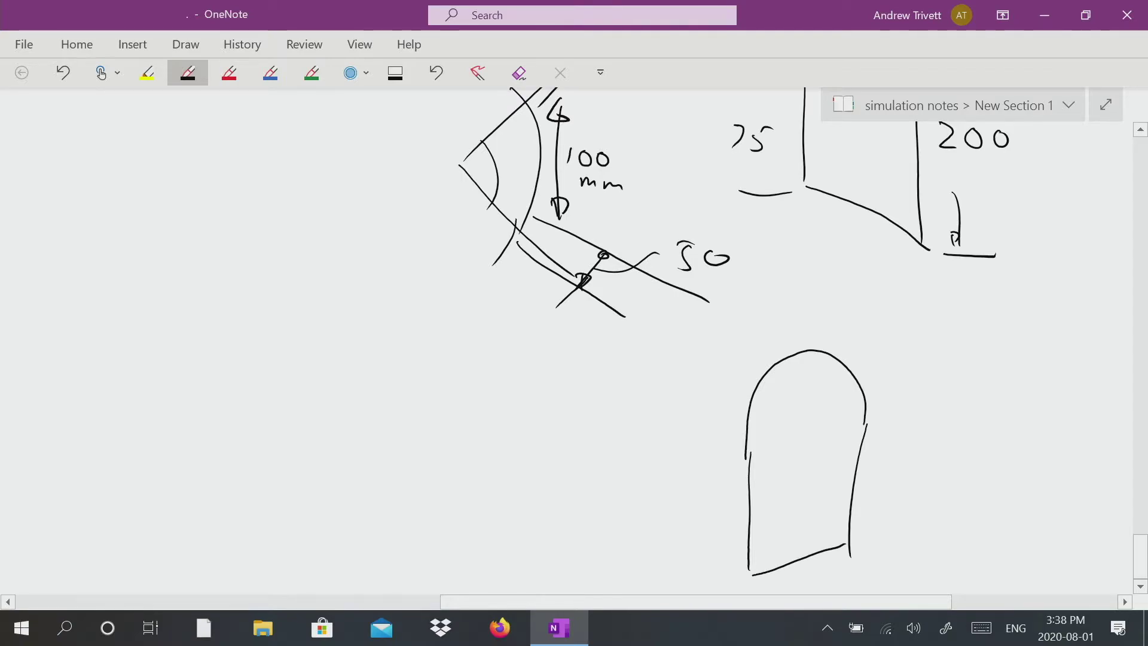
{"action": "mouse_move", "coordinate": [765, 371]}
{"action": "left_mouse_down"}
{"action": "mouse_move", "coordinate": [706, 399]}
{"action": "mouse_move", "coordinate": [698, 445]}
{"action": "mouse_move", "coordinate": [702, 544]}
{"action": "mouse_move", "coordinate": [751, 574]}
{"action": "left_mouse_up"}
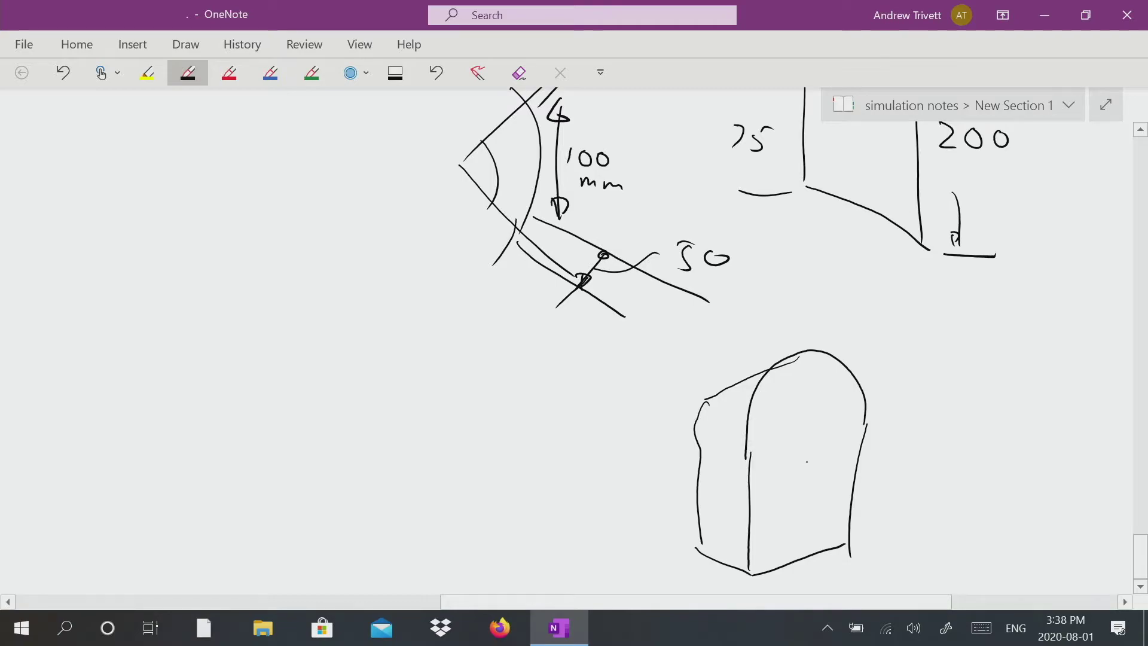
{"action": "mouse_move", "coordinate": [810, 447]}
{"action": "left_mouse_down"}
{"action": "mouse_move", "coordinate": [794, 464]}
{"action": "mouse_move", "coordinate": [812, 450]}
{"action": "mouse_move", "coordinate": [798, 491]}
{"action": "mouse_move", "coordinate": [834, 492]}
{"action": "left_mouse_up"}
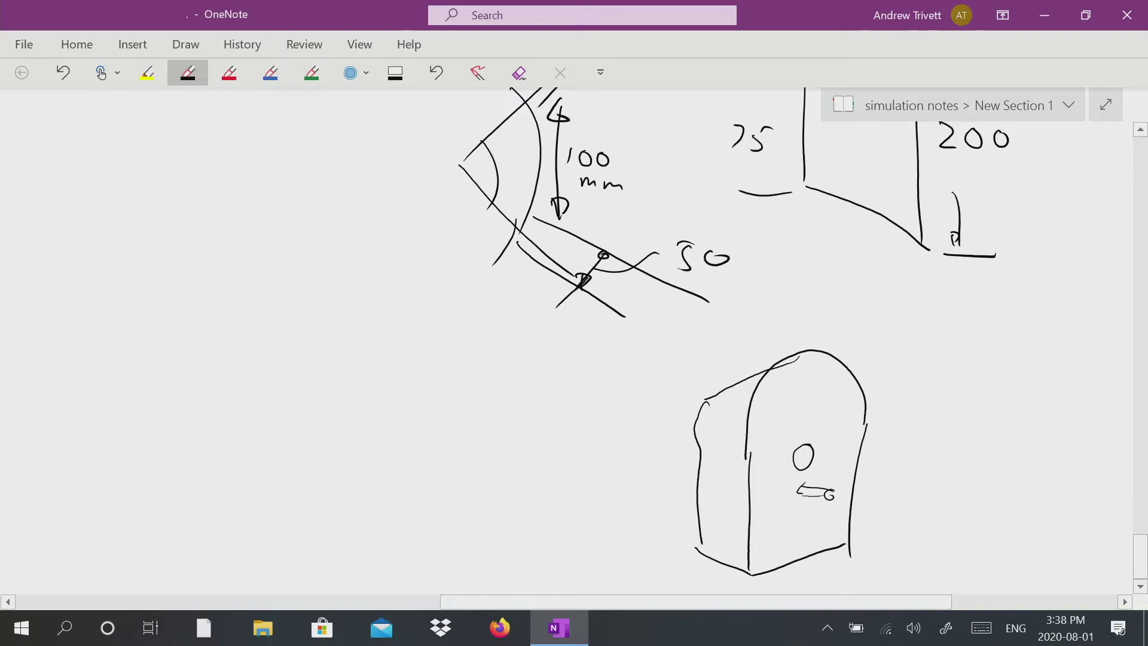
Add short cross marks across the hub's upper and lower branches.
{"action": "scroll", "coordinate": [575, 347], "scroll_direction": "up", "scroll_amount": 2}
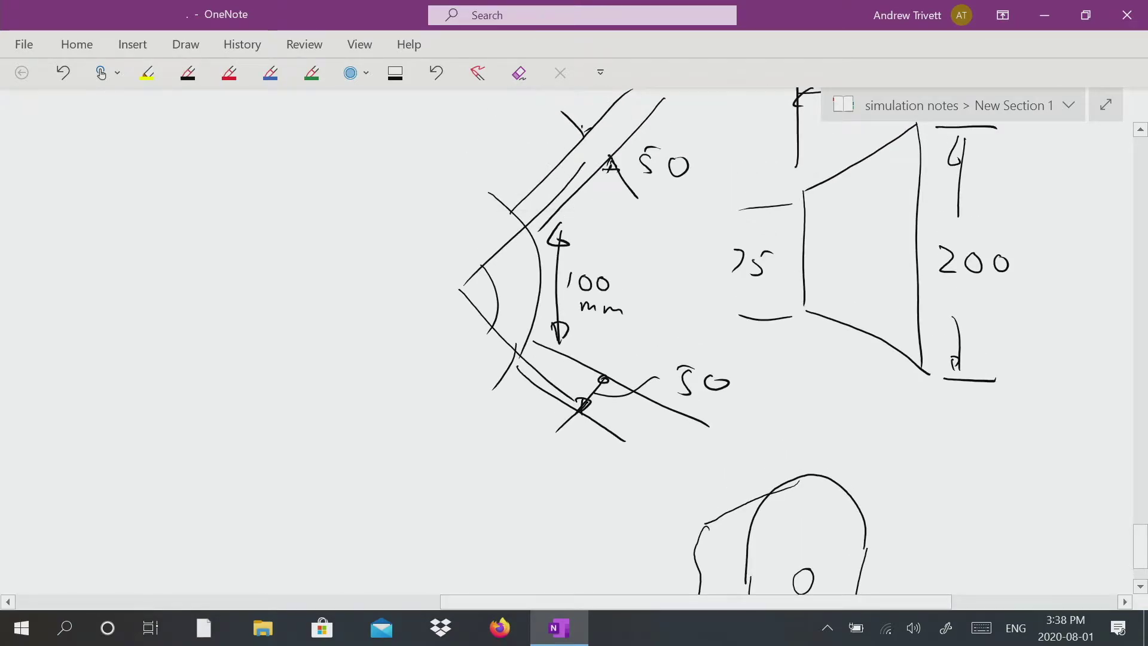
{"action": "scroll", "coordinate": [574, 341], "scroll_direction": "up", "scroll_amount": 2}
{"action": "left_click_drag", "start_coordinate": [548, 265], "coordinate": [571, 295]}
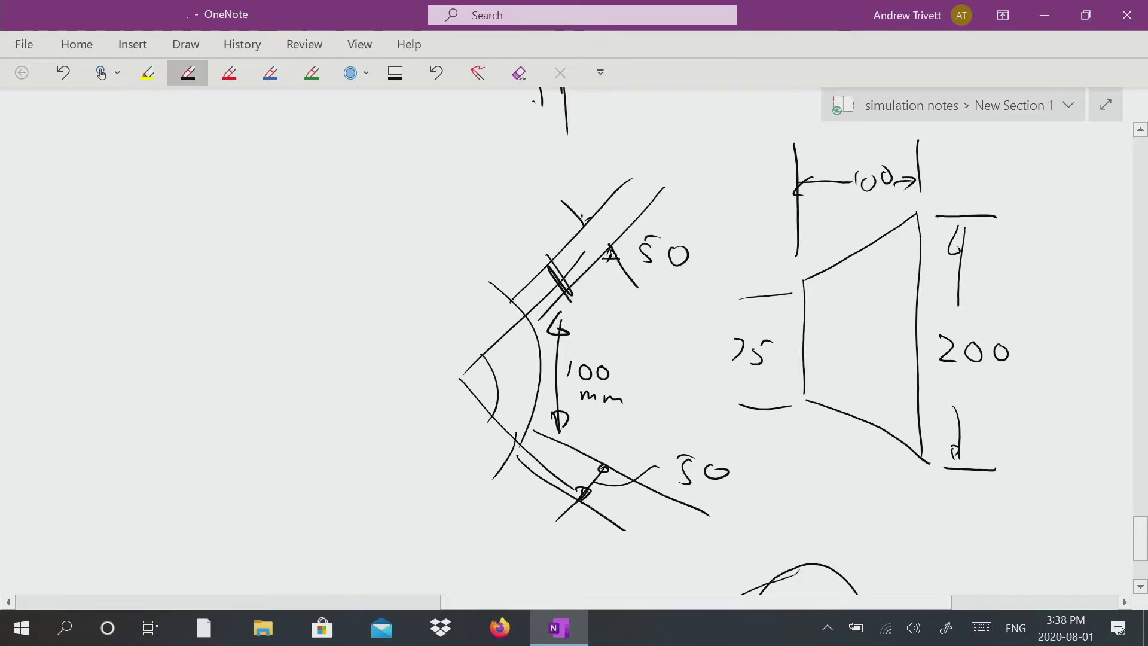
{"action": "left_click_drag", "start_coordinate": [575, 441], "coordinate": [562, 486]}
Draw two small holes on the block's side face.
{"action": "scroll", "coordinate": [575, 341], "scroll_direction": "down", "scroll_amount": 5}
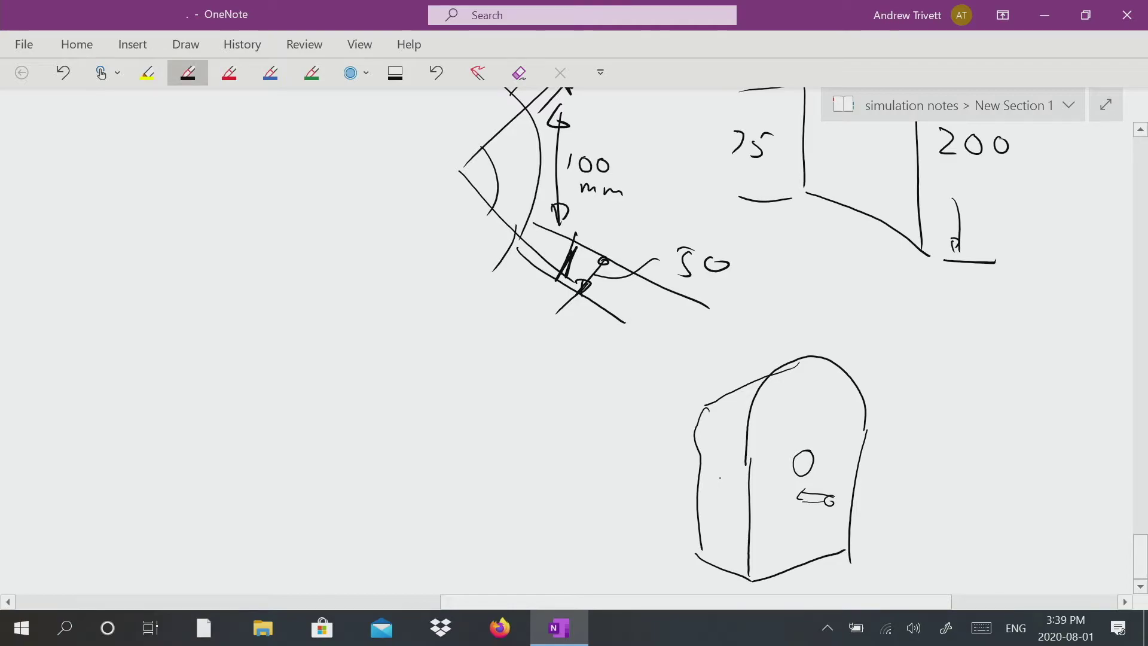
{"action": "mouse_move", "coordinate": [721, 472]}
{"action": "left_mouse_down"}
{"action": "mouse_move", "coordinate": [729, 483]}
{"action": "mouse_move", "coordinate": [725, 470]}
{"action": "left_mouse_up"}
{"action": "left_click_drag", "start_coordinate": [720, 511], "coordinate": [722, 513]}
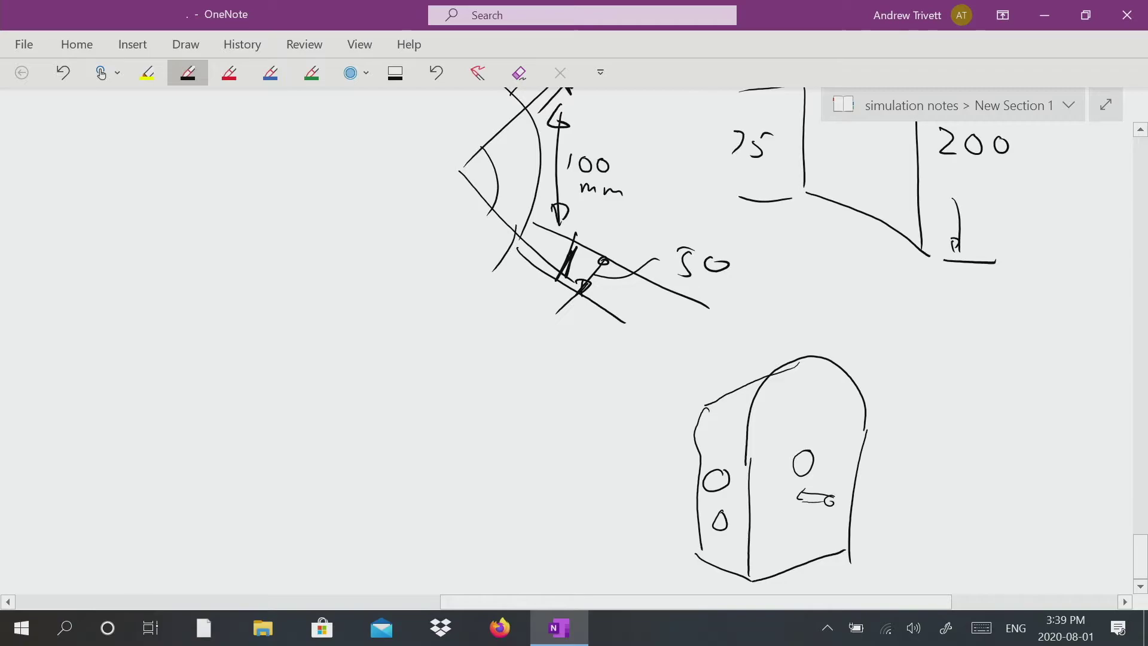
{"action": "scroll", "coordinate": [567, 340], "scroll_direction": "down", "scroll_amount": 1}
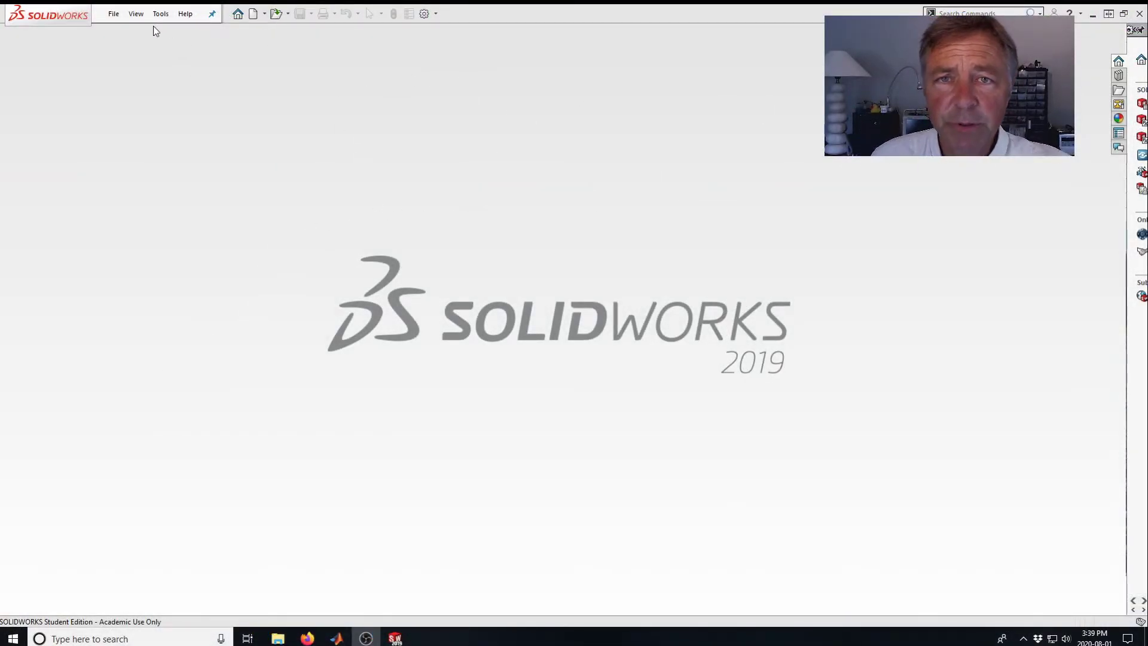
Switch to SOLIDWORKS and create a new part document.
{"action": "left_click", "coordinate": [114, 15]}
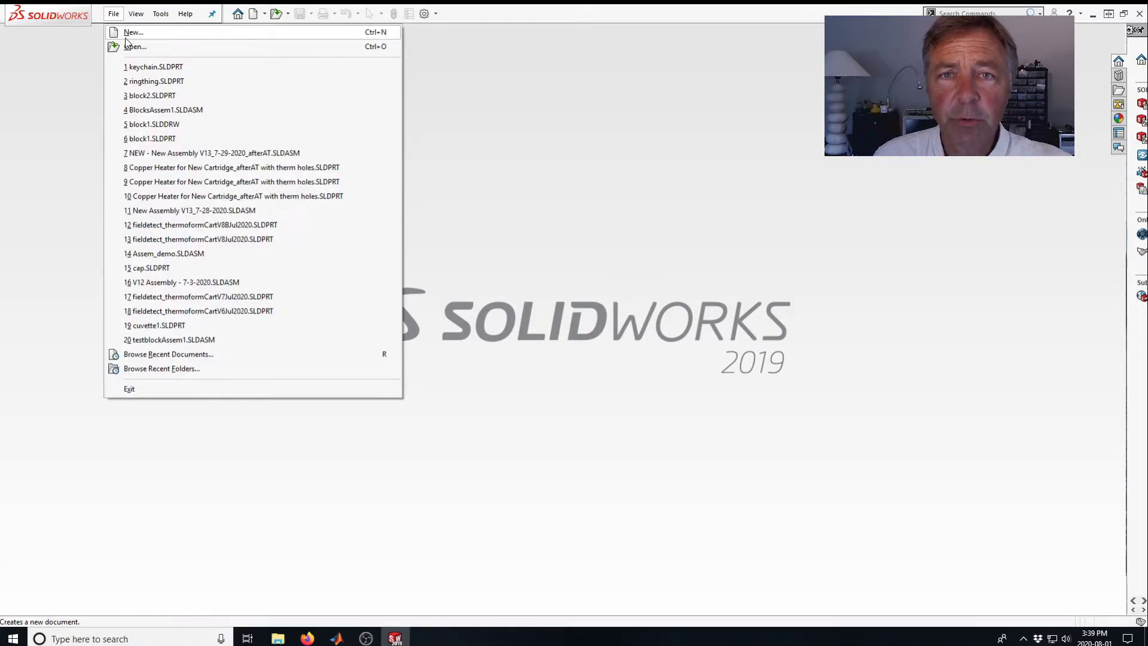
{"action": "left_click", "coordinate": [127, 33]}
{"action": "left_click", "coordinate": [238, 237]}
{"action": "left_click", "coordinate": [456, 471]}
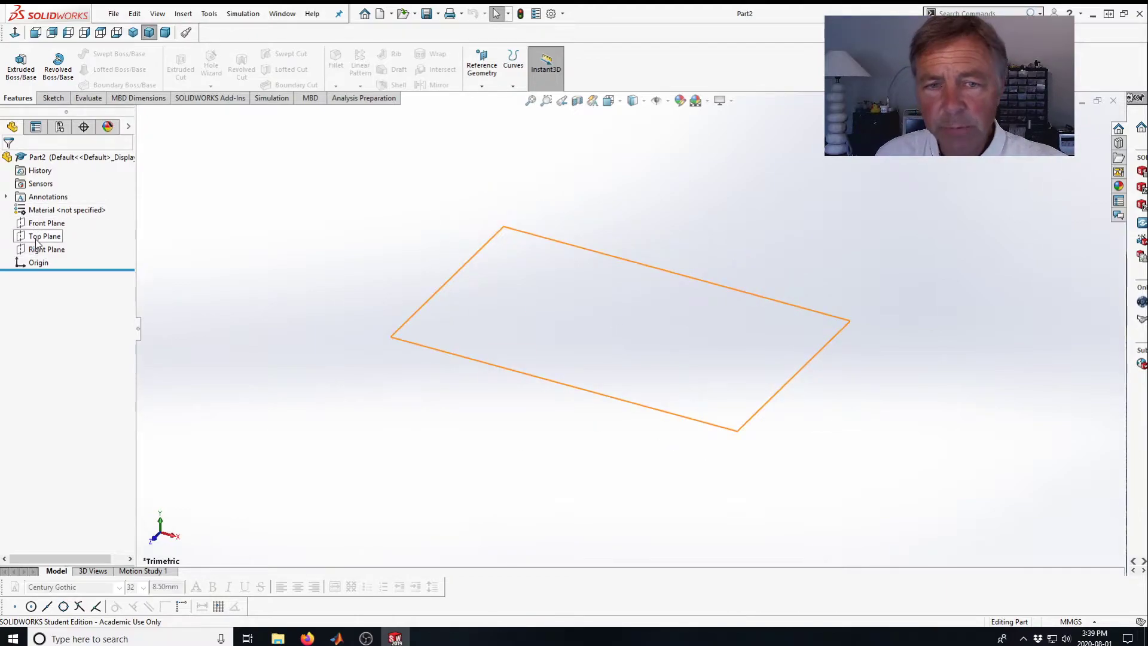
Start an Extruded Boss/Base sketch on the Top Plane and draw four lines forming a trapezoid with its tall side on the right.
{"action": "left_click", "coordinate": [37, 237]}
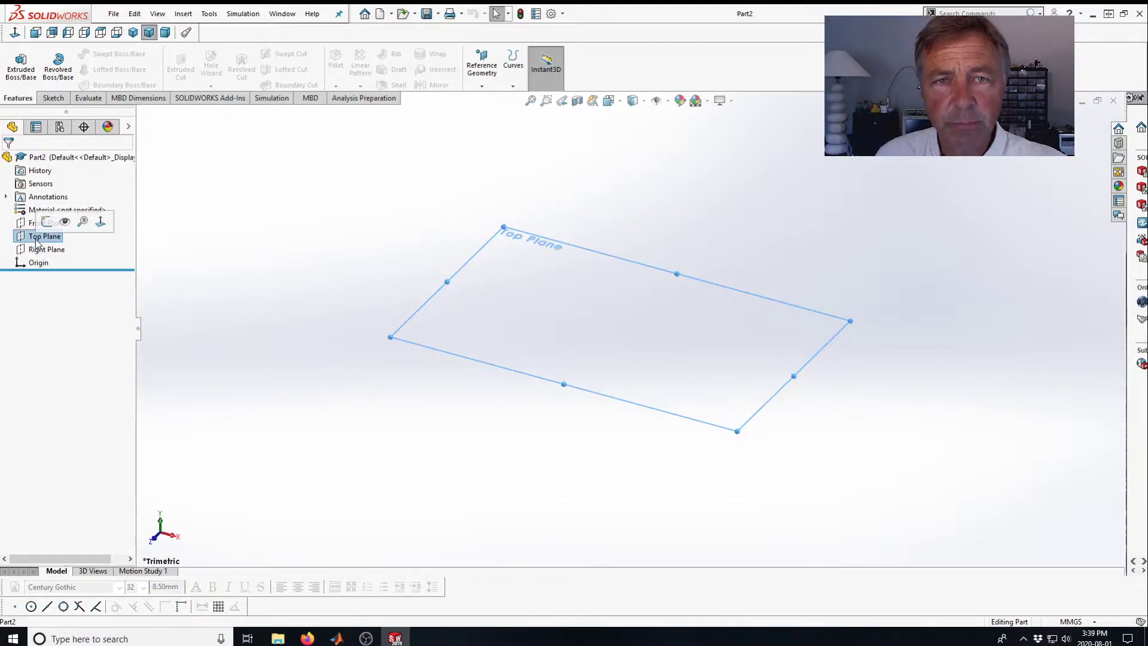
{"action": "left_click", "coordinate": [25, 72]}
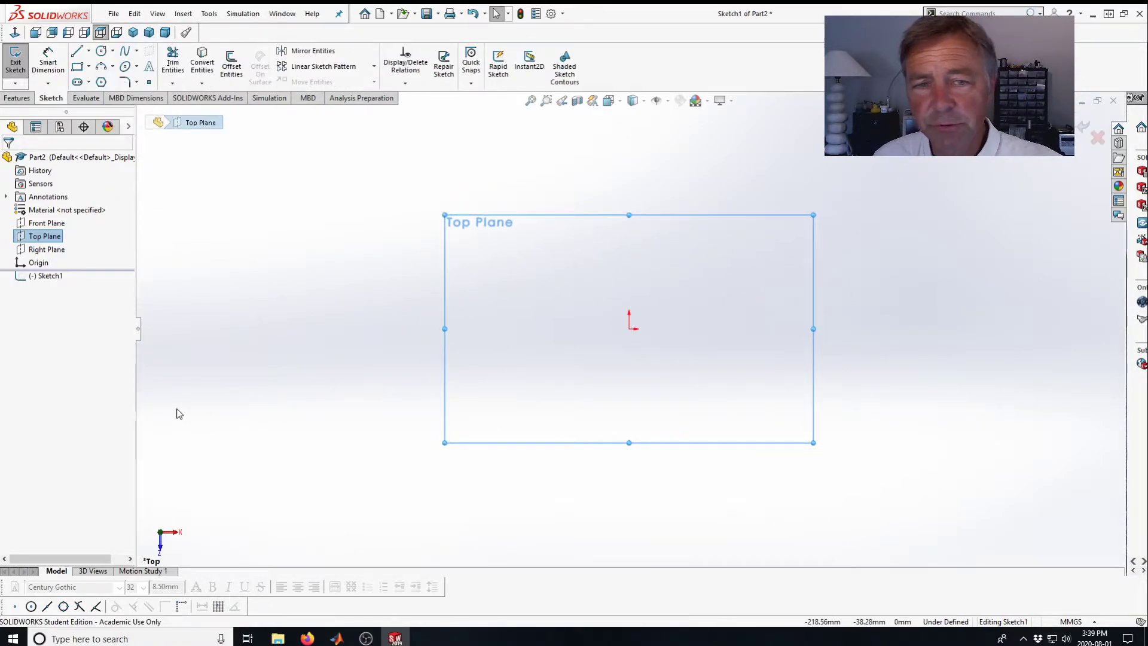
{"action": "left_click", "coordinate": [78, 51]}
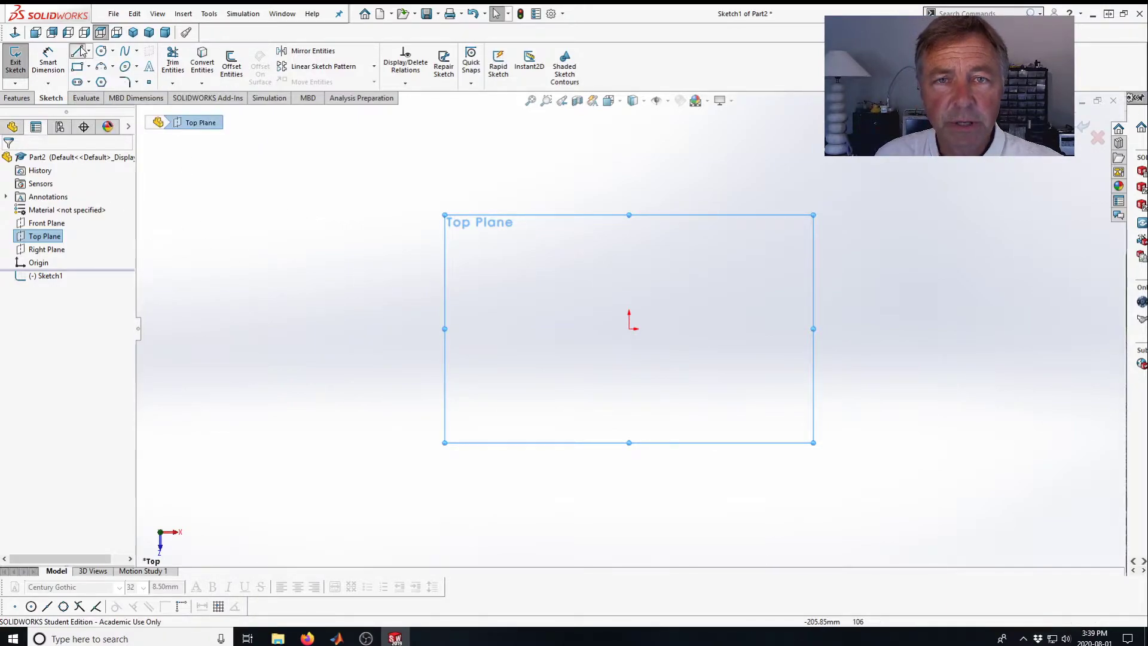
{"action": "left_click", "coordinate": [520, 292]}
{"action": "left_click", "coordinate": [523, 334]}
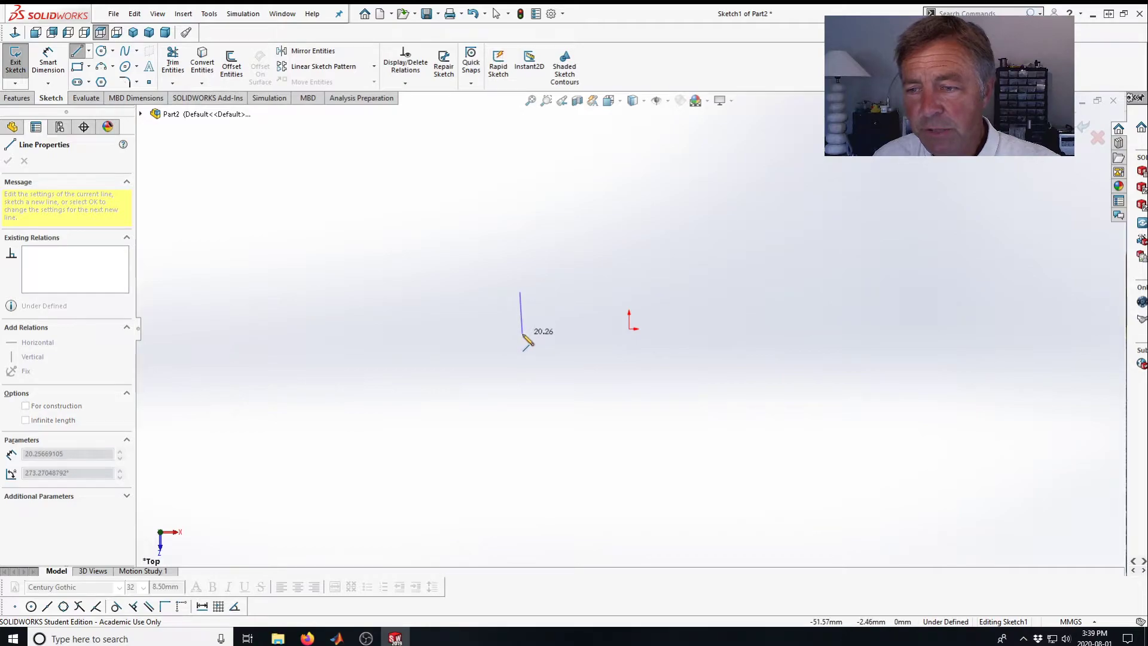
{"action": "left_click", "coordinate": [582, 370]}
{"action": "left_click", "coordinate": [575, 253]}
{"action": "left_click", "coordinate": [523, 283]}
{"action": "key", "text": "Escape"}
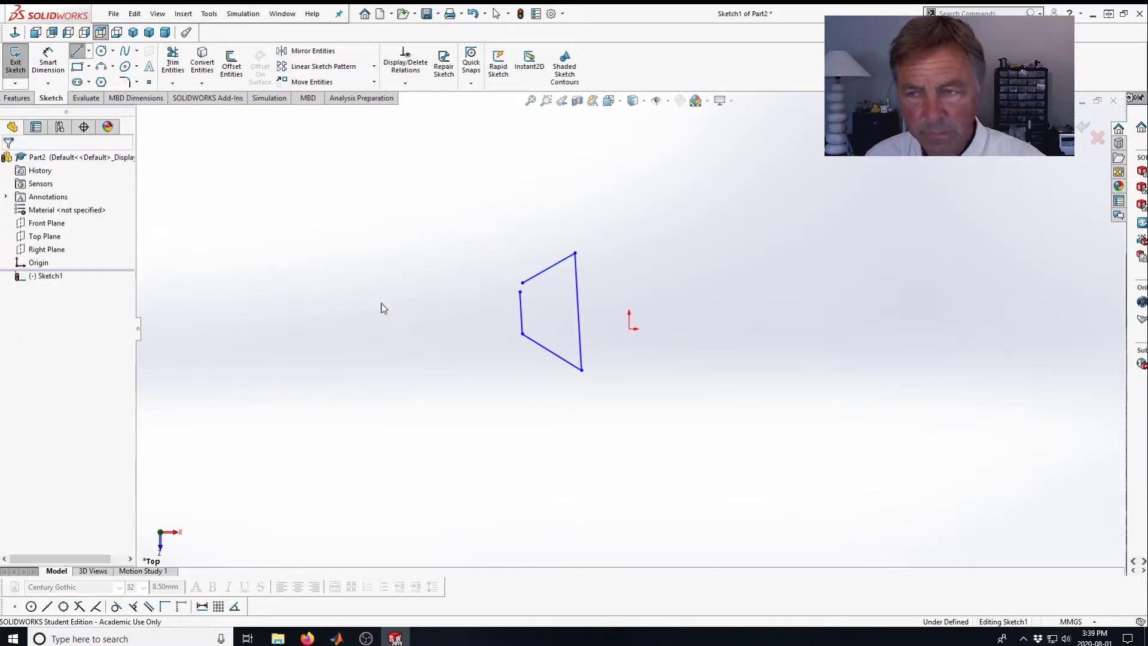
Merge the two loose endpoints at the trapezoid's upper-left corner.
{"action": "scroll", "coordinate": [552, 305], "scroll_direction": "down", "scroll_amount": 3}
{"action": "scroll", "coordinate": [541, 308], "scroll_direction": "down", "scroll_amount": 4}
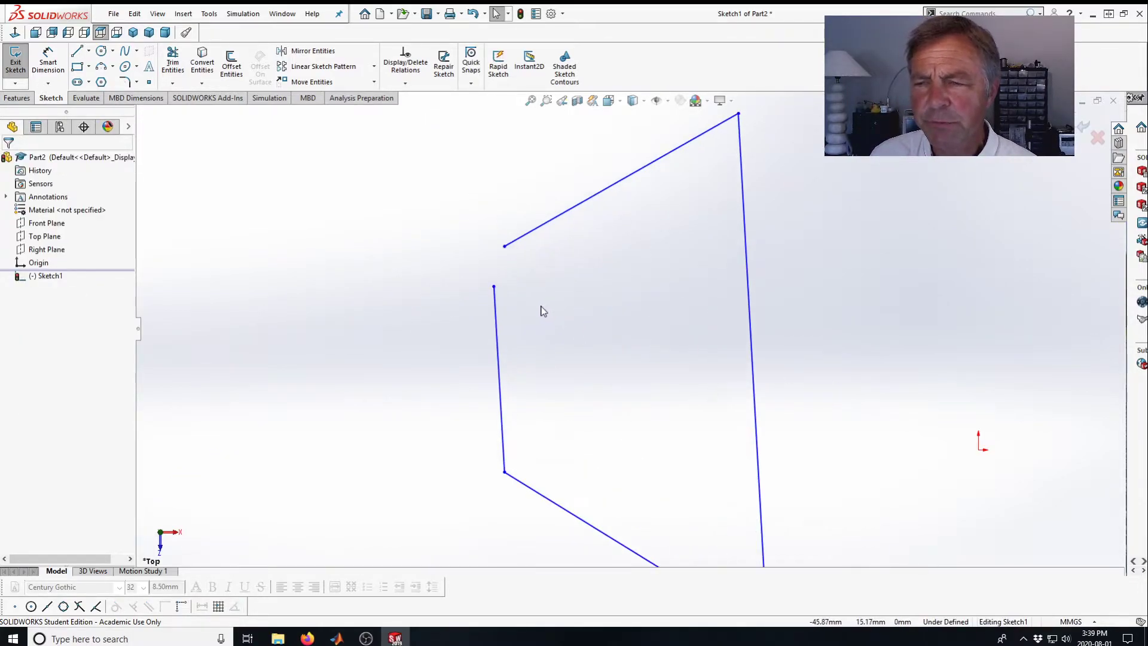
{"action": "left_click", "coordinate": [501, 235]}
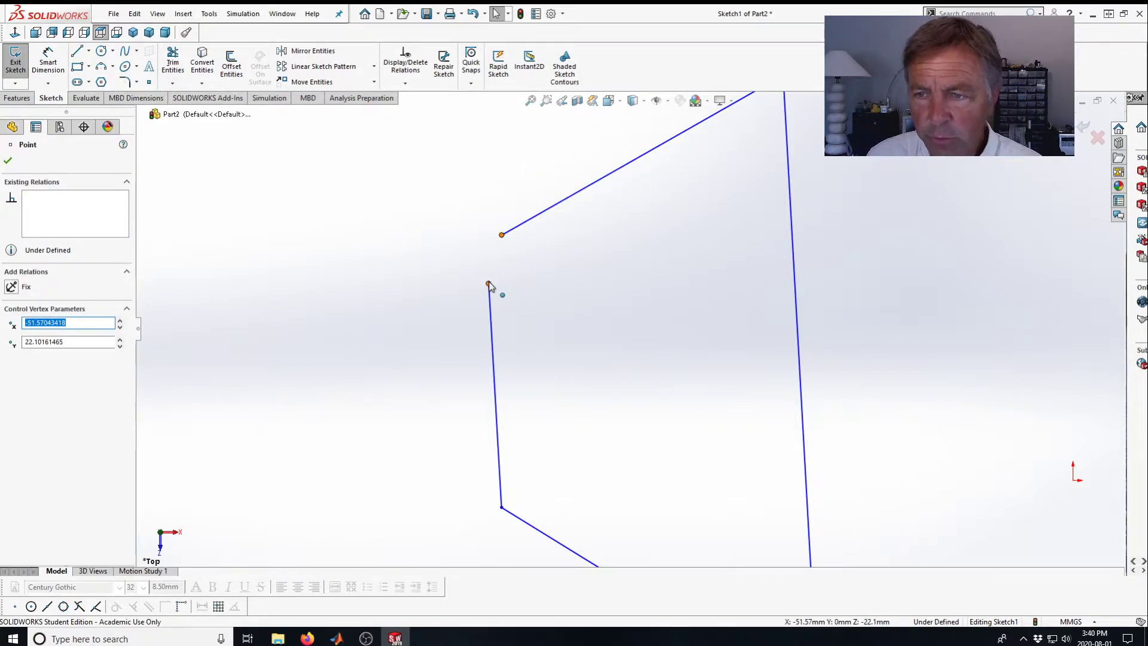
{"action": "left_click", "coordinate": [489, 284], "text": "ctrl"}
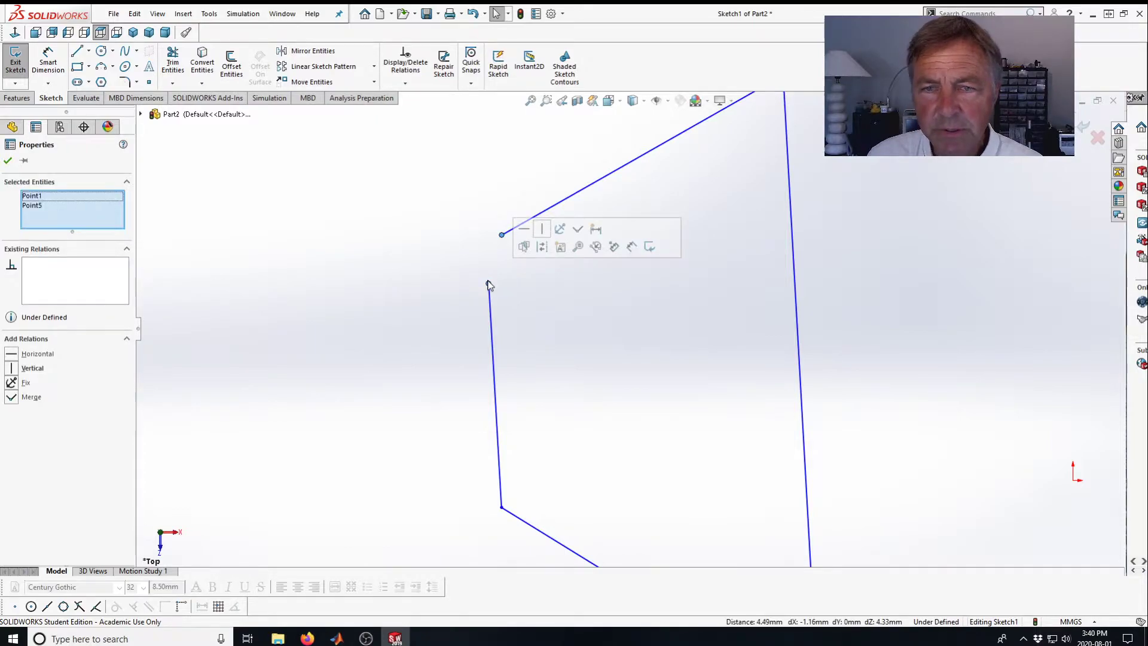
{"action": "left_click", "coordinate": [10, 399]}
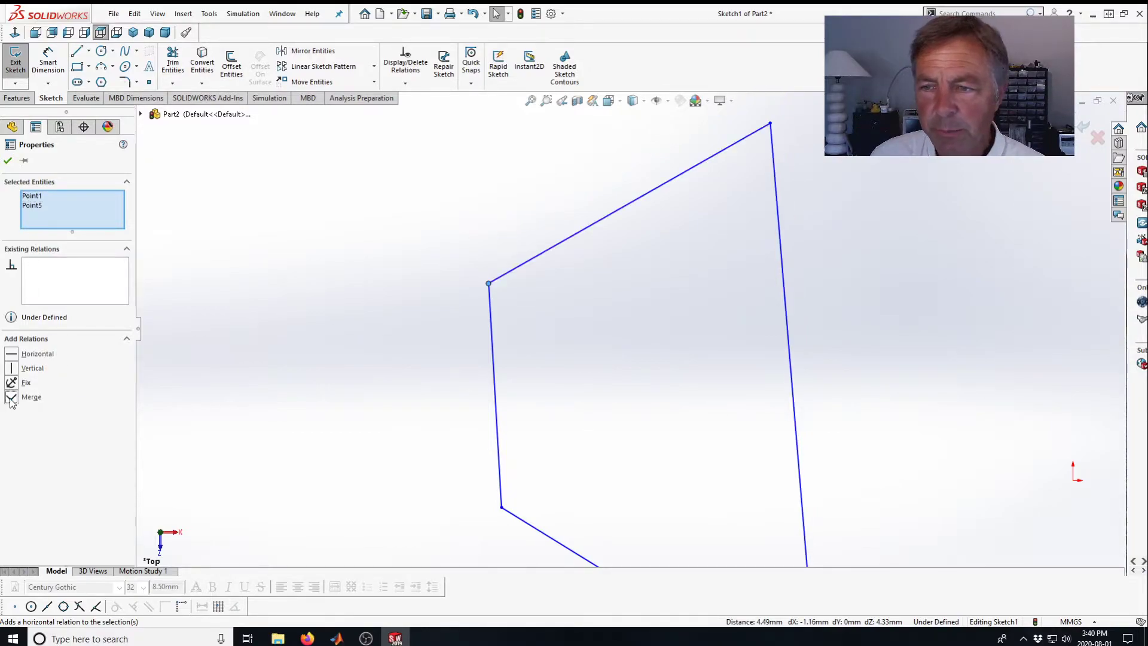
{"action": "left_click", "coordinate": [8, 160]}
Make the trapezoid's short left side vertical.
{"action": "key", "text": "z"}
{"action": "scroll", "coordinate": [605, 350], "scroll_direction": "down", "scroll_amount": 3}
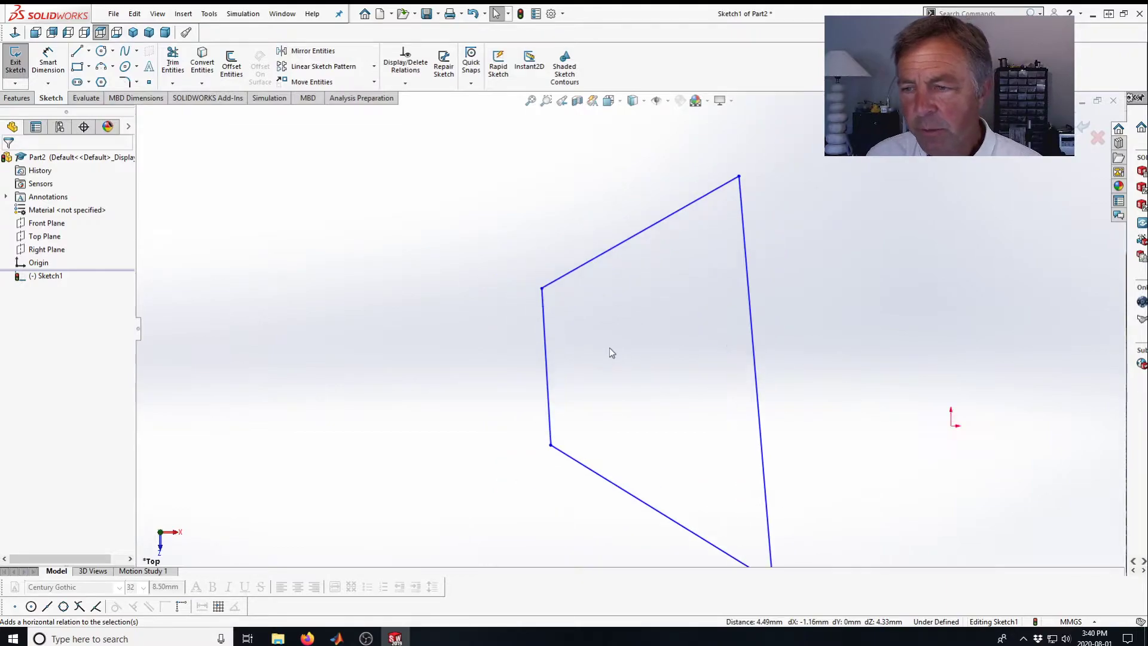
{"action": "left_click", "coordinate": [538, 417]}
{"action": "left_click", "coordinate": [538, 416]}
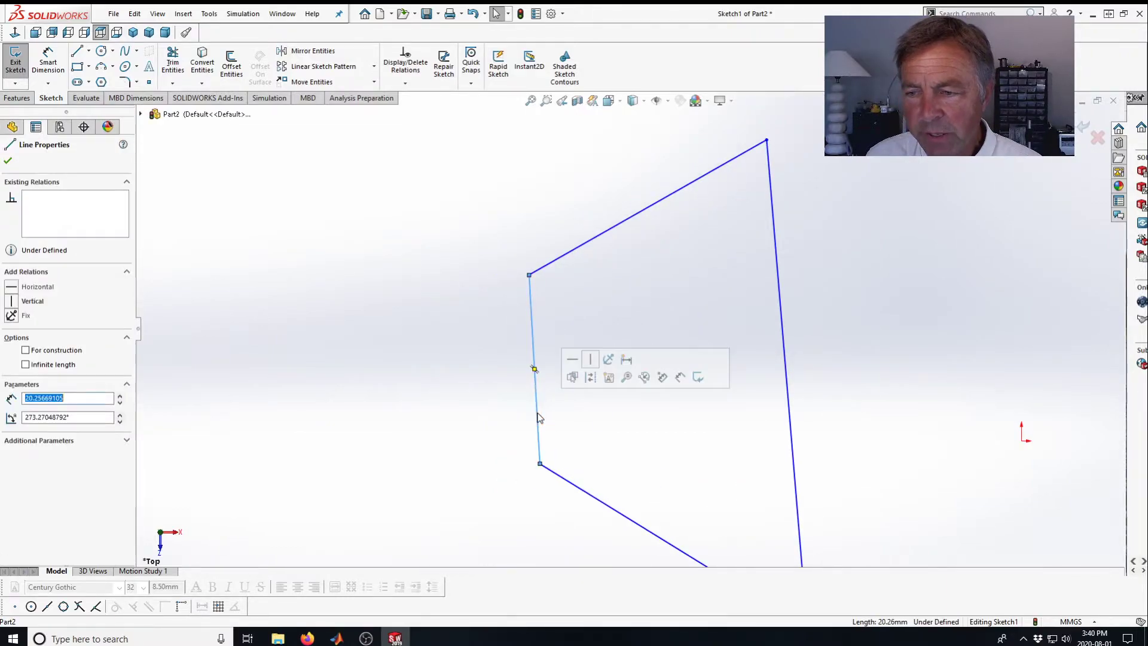
{"action": "left_click", "coordinate": [591, 361]}
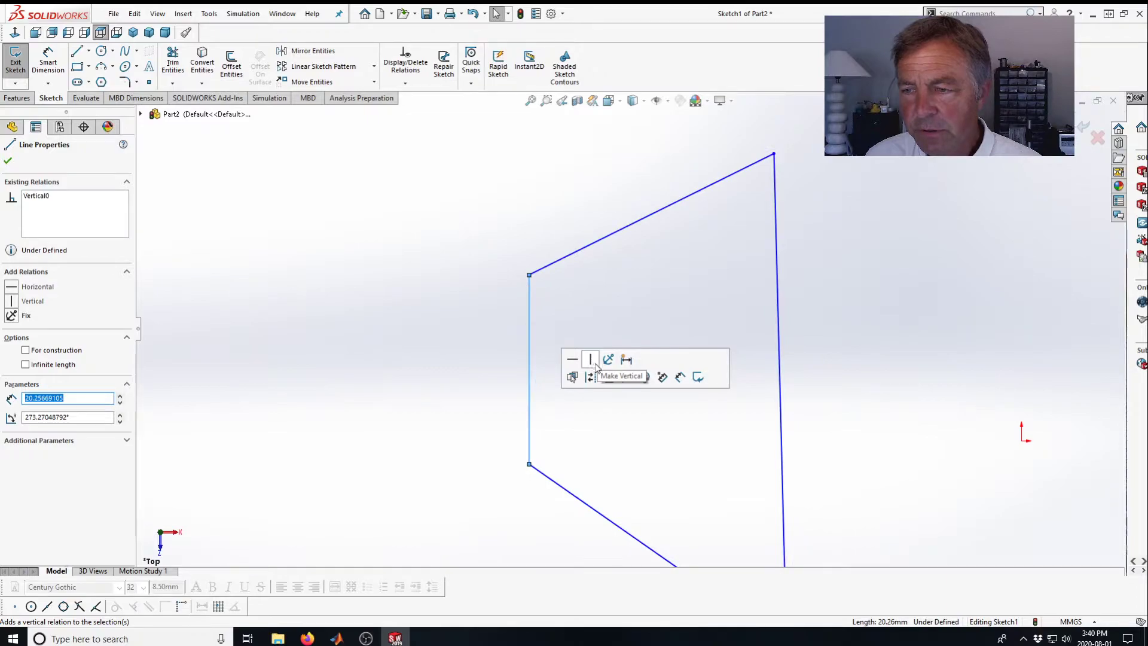
{"action": "left_click", "coordinate": [9, 160]}
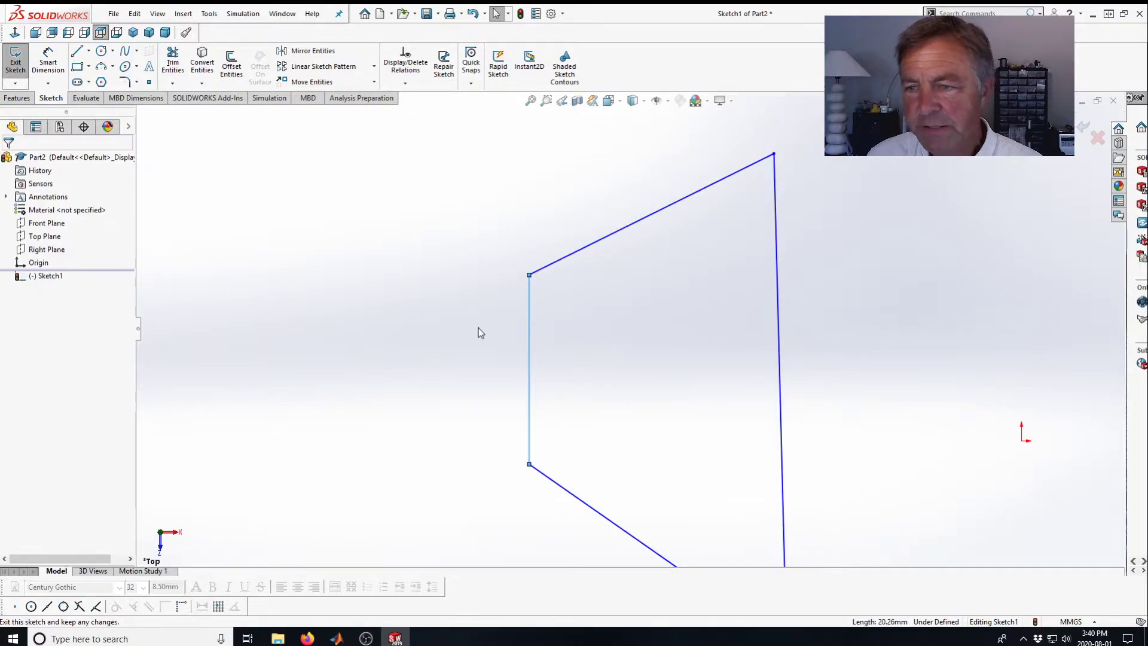
Make the trapezoid's right side parallel to its left side.
{"action": "left_click", "coordinate": [781, 359]}
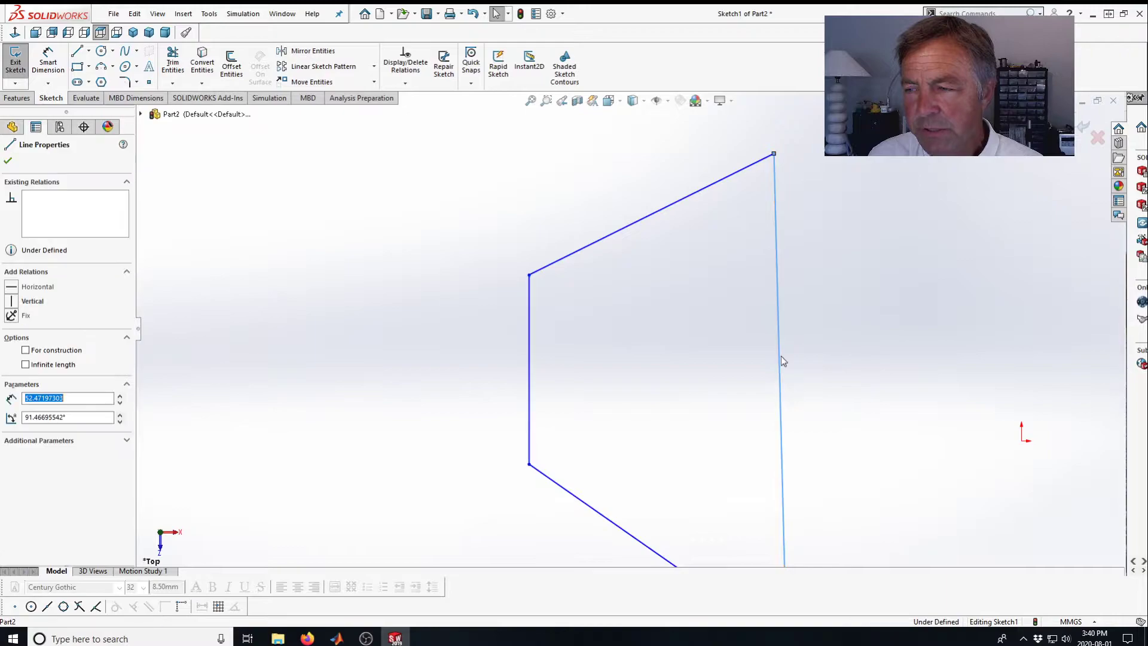
{"action": "left_click", "coordinate": [529, 353], "text": "ctrl"}
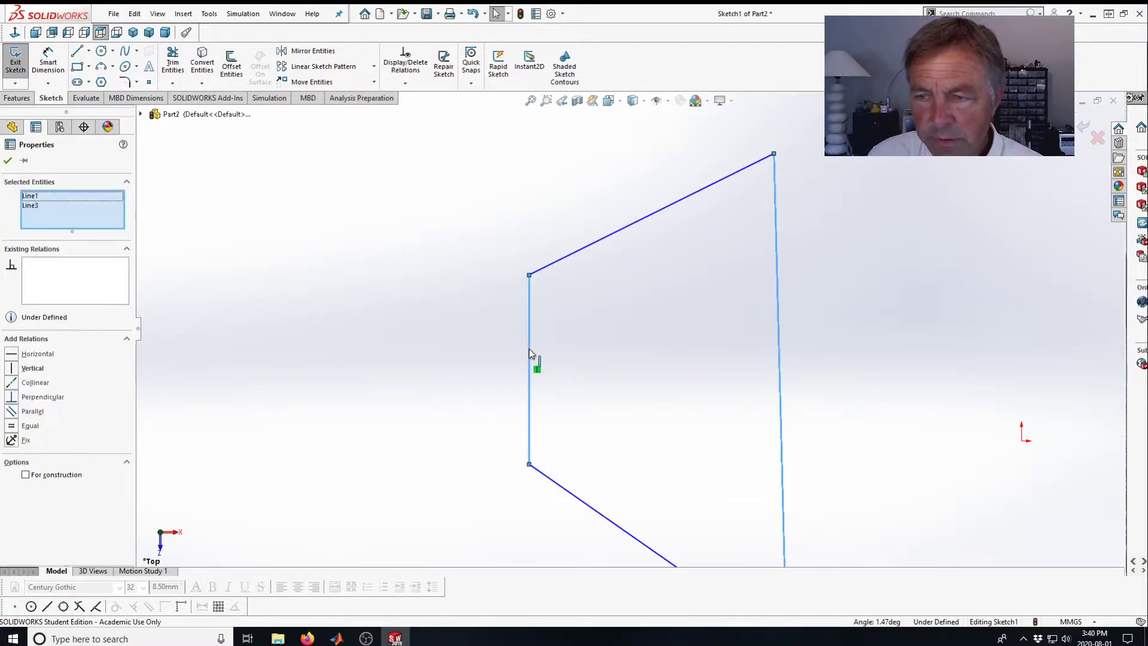
{"action": "left_click", "coordinate": [12, 413]}
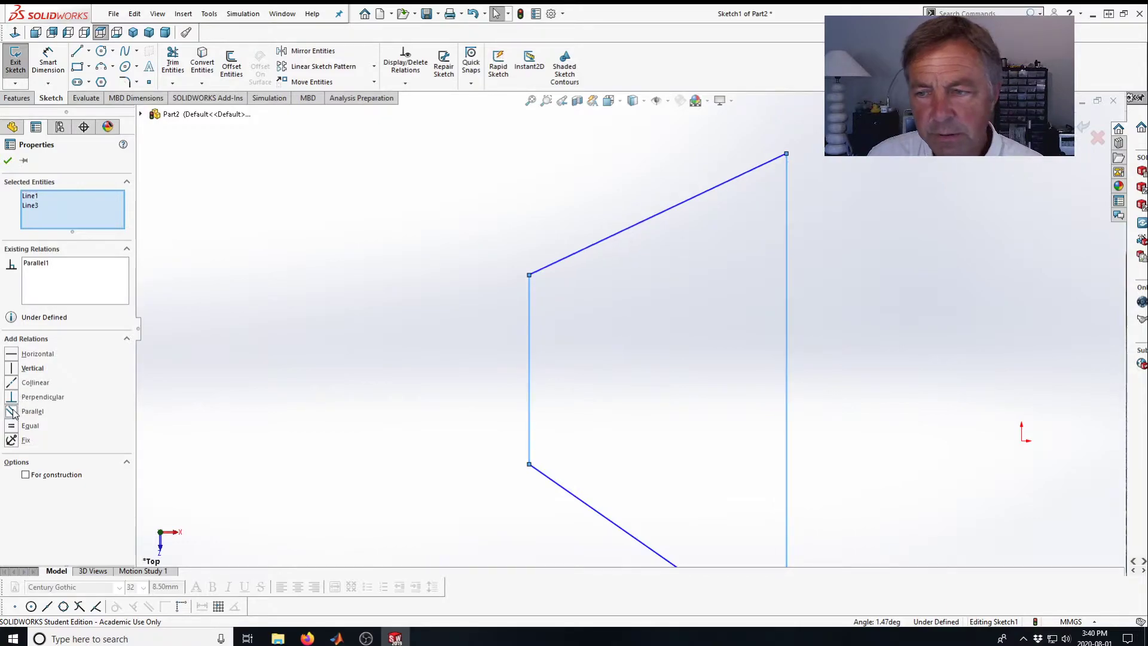
{"action": "left_click", "coordinate": [8, 160]}
Drag the trapezoid's lower-right corner upward to shorten the right side.
{"action": "key", "text": "f"}
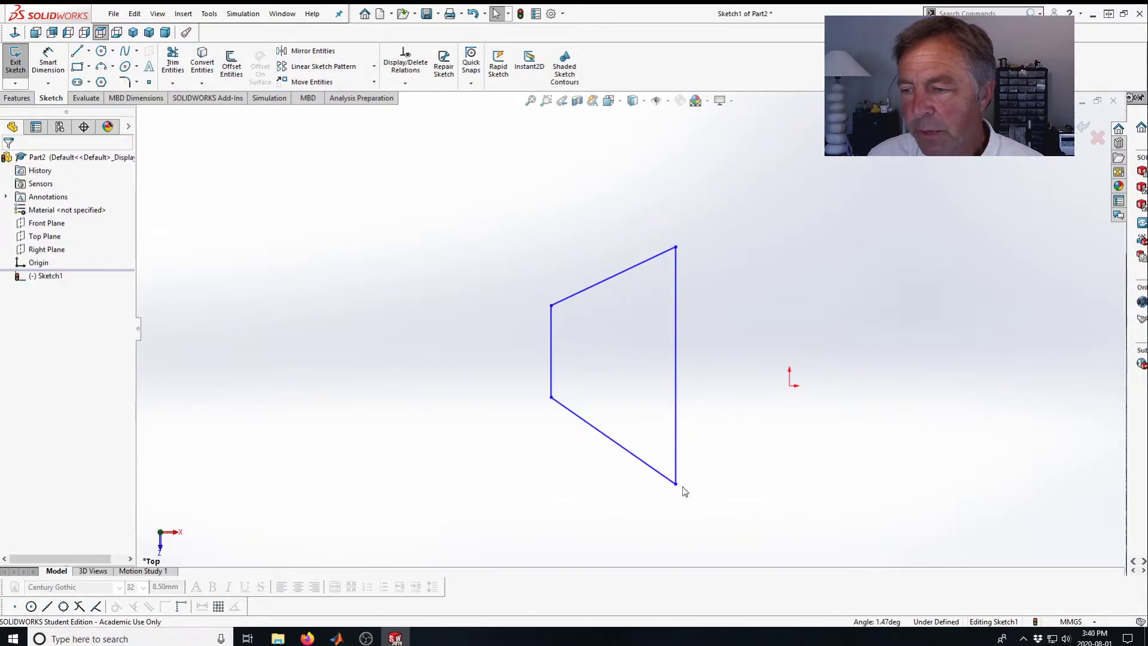
{"action": "mouse_move", "coordinate": [676, 484]}
{"action": "left_mouse_down"}
{"action": "mouse_move", "coordinate": [681, 496]}
{"action": "mouse_move", "coordinate": [666, 482]}
{"action": "mouse_move", "coordinate": [744, 472]}
{"action": "mouse_move", "coordinate": [649, 432]}
{"action": "mouse_move", "coordinate": [668, 477]}
{"action": "mouse_move", "coordinate": [662, 469]}
{"action": "mouse_move", "coordinate": [681, 455]}
{"action": "left_mouse_up"}
{"action": "left_click", "coordinate": [8, 160]}
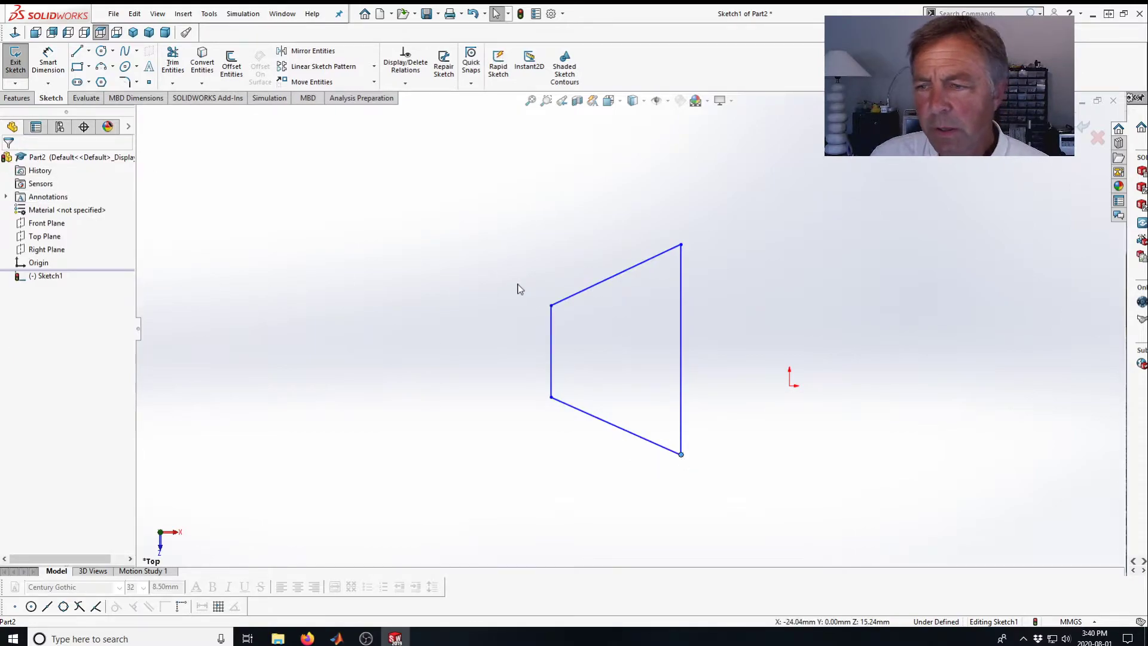
{"action": "left_click", "coordinate": [577, 294]}
{"action": "left_click", "coordinate": [49, 58]}
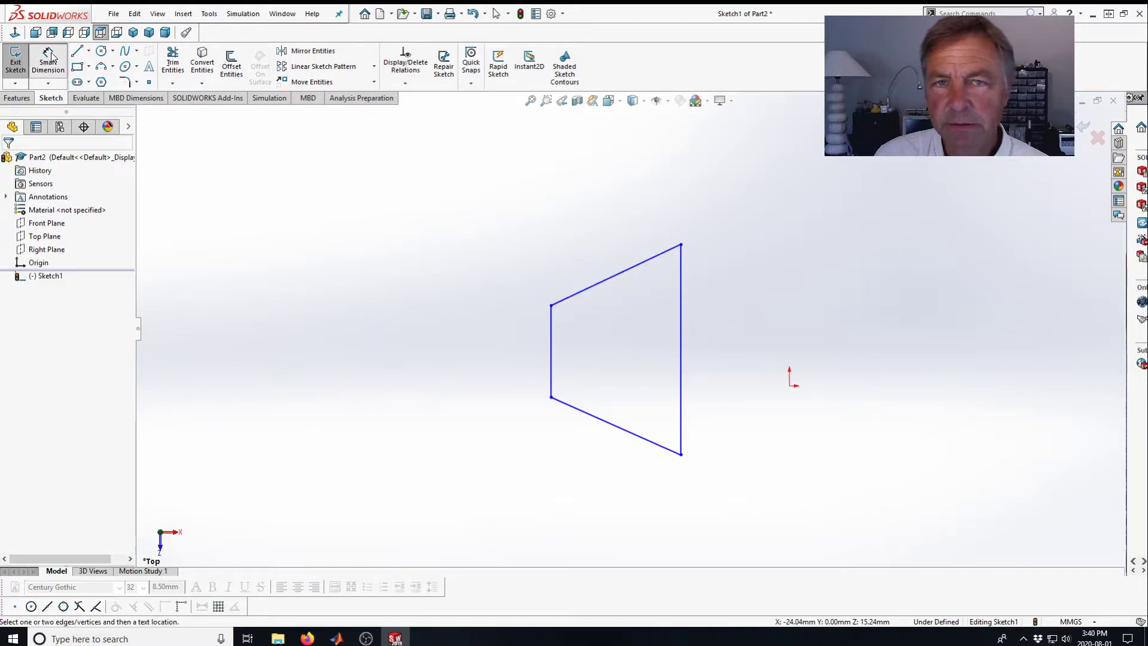
{"action": "left_click", "coordinate": [572, 296]}
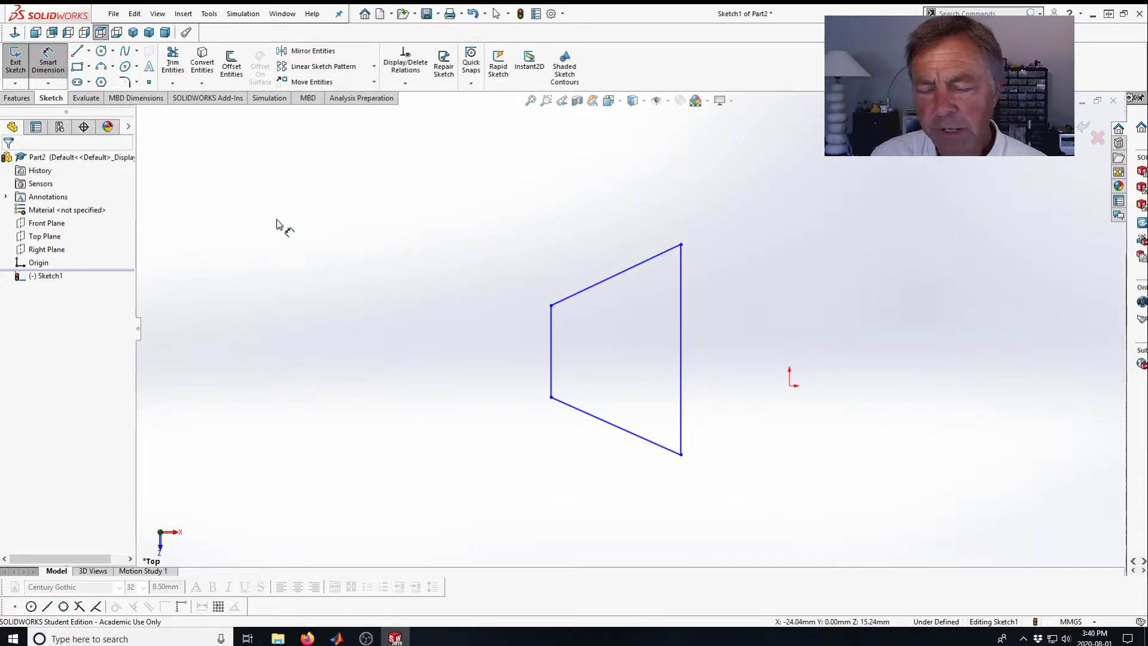
{"action": "key", "text": "Escape"}
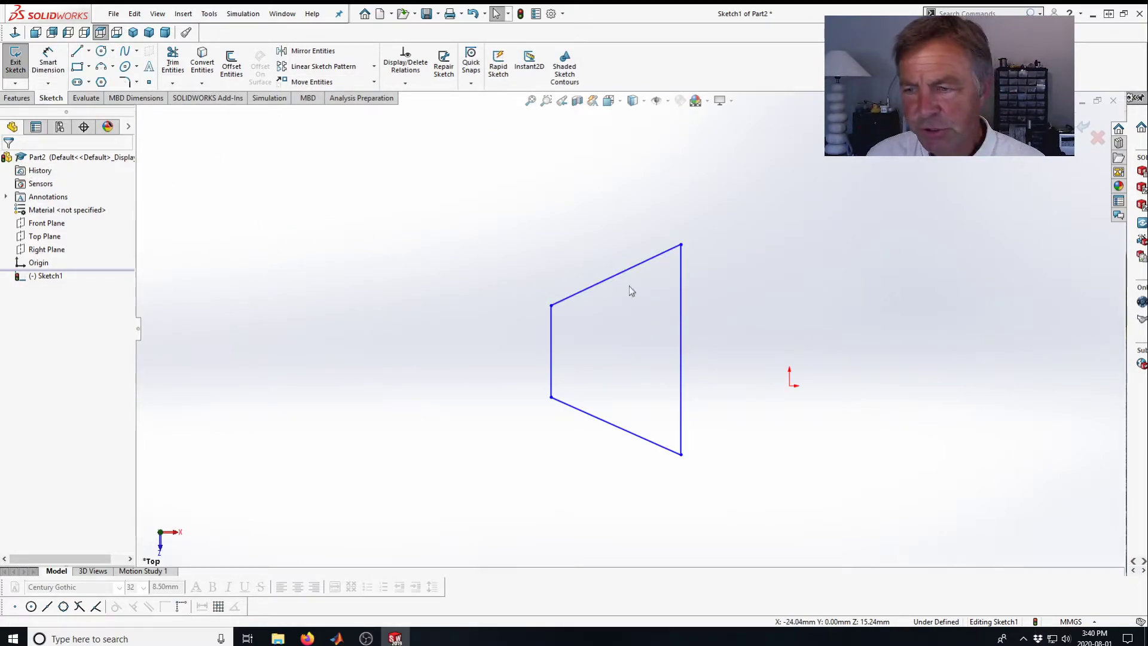
Align the midpoints of the left and right sides with a Horizontal relation.
{"action": "left_click", "coordinate": [551, 353]}
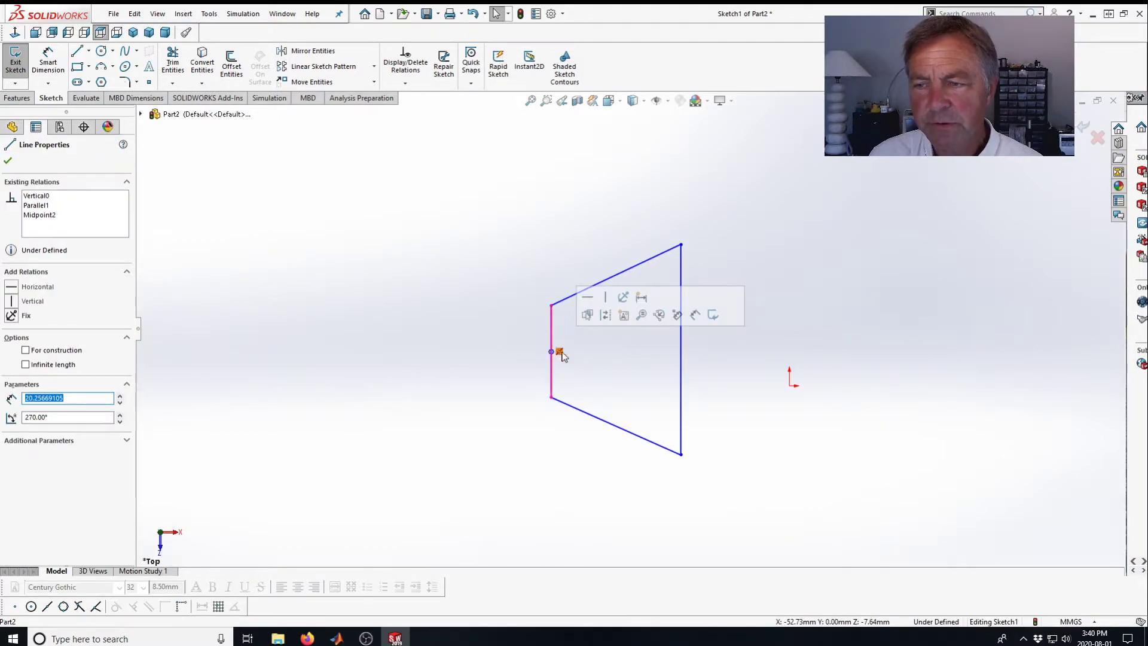
{"action": "left_click", "coordinate": [680, 350], "text": "ctrl"}
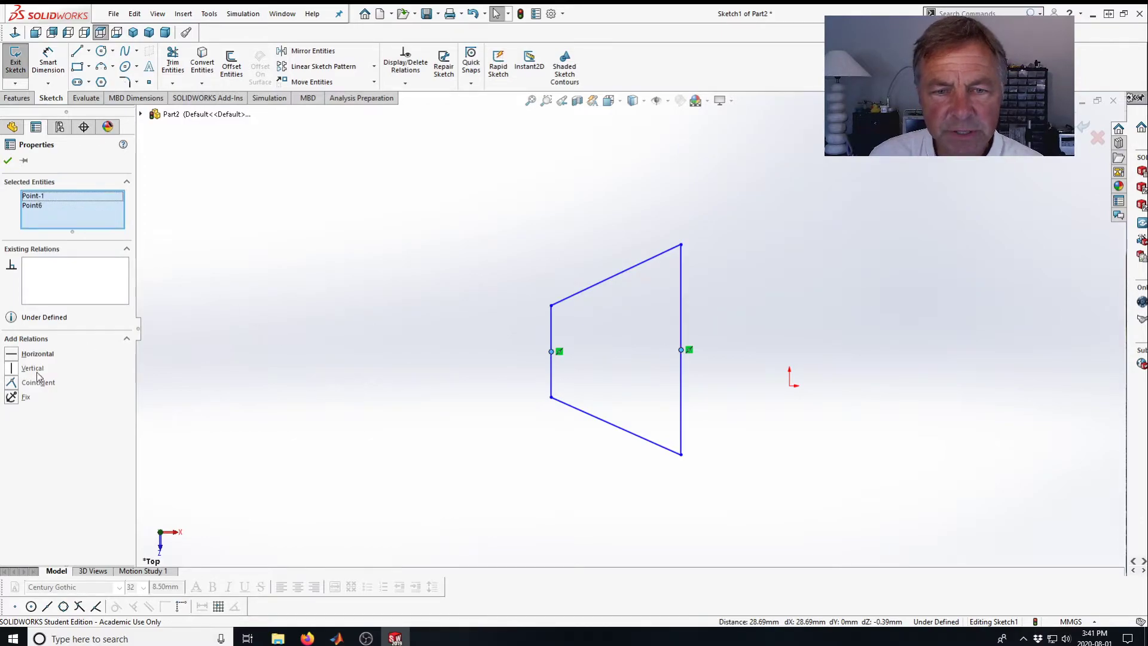
{"action": "left_click", "coordinate": [11, 357]}
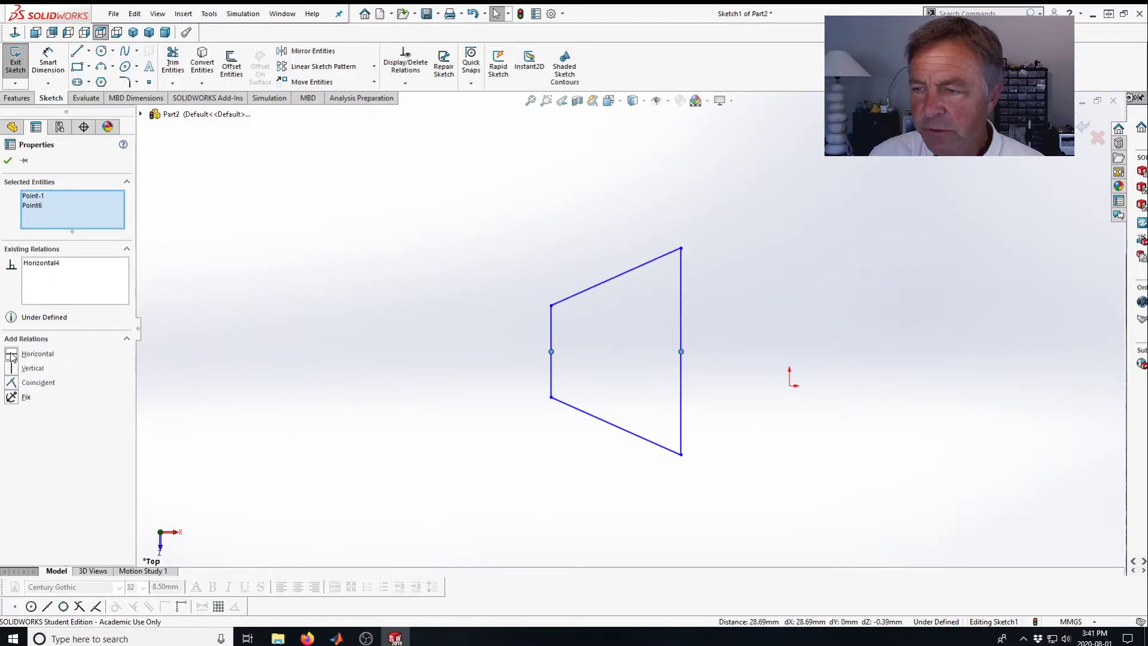
Drag the trapezoid's upper-right corner slightly upward.
{"action": "left_click", "coordinate": [9, 161]}
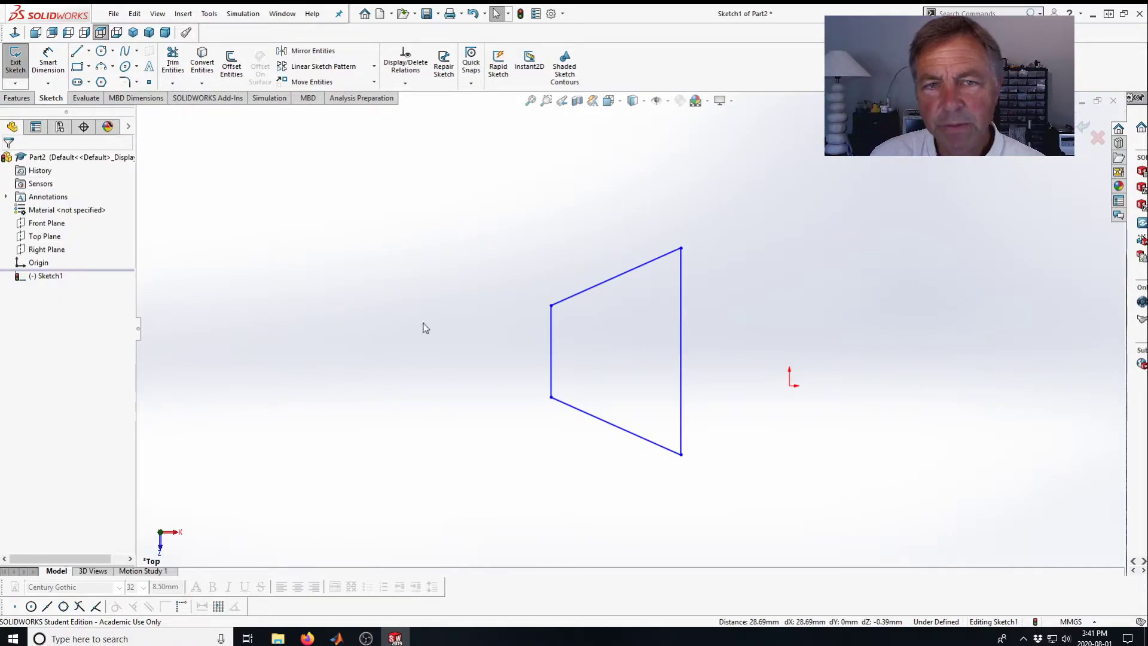
{"action": "mouse_move", "coordinate": [682, 247]}
{"action": "left_mouse_down"}
{"action": "mouse_move", "coordinate": [681, 198]}
{"action": "mouse_move", "coordinate": [670, 220]}
{"action": "mouse_move", "coordinate": [685, 230]}
{"action": "mouse_move", "coordinate": [673, 254]}
{"action": "mouse_move", "coordinate": [689, 203]}
{"action": "mouse_move", "coordinate": [660, 239]}
{"action": "mouse_move", "coordinate": [651, 224]}
{"action": "mouse_move", "coordinate": [686, 225]}
{"action": "mouse_move", "coordinate": [678, 232]}
{"action": "mouse_move", "coordinate": [673, 220]}
{"action": "mouse_move", "coordinate": [675, 235]}
{"action": "left_mouse_up"}
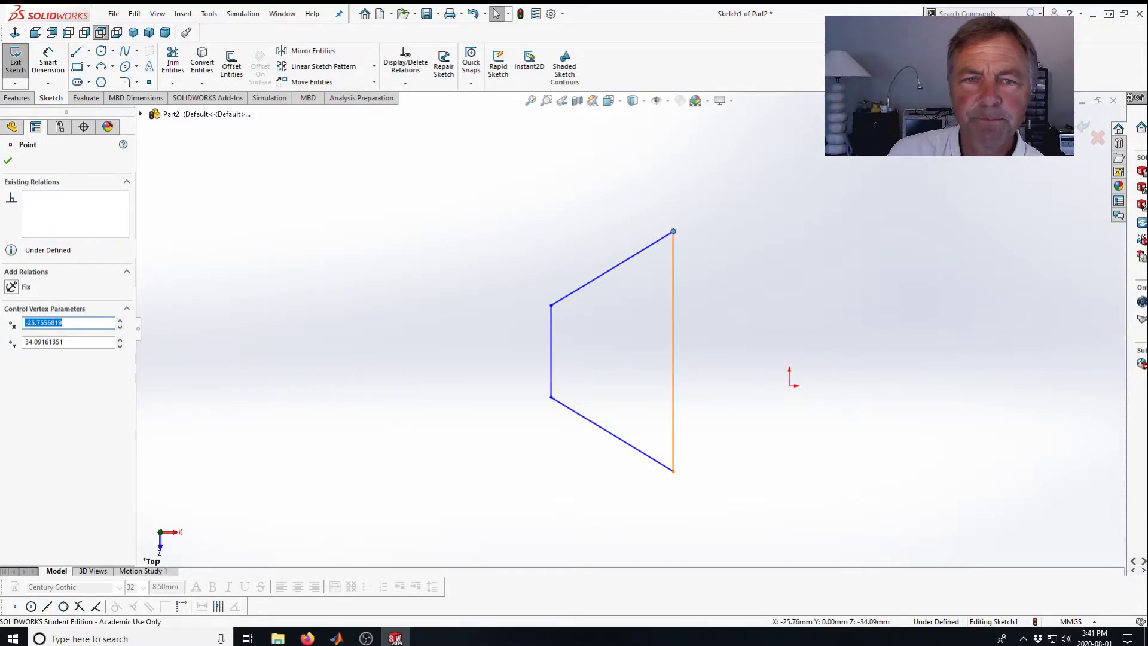
{"action": "left_click", "coordinate": [7, 160]}
Dimension the trapezoid's short left side as 75 mm with Smart Dimension.
{"action": "left_click", "coordinate": [51, 55]}
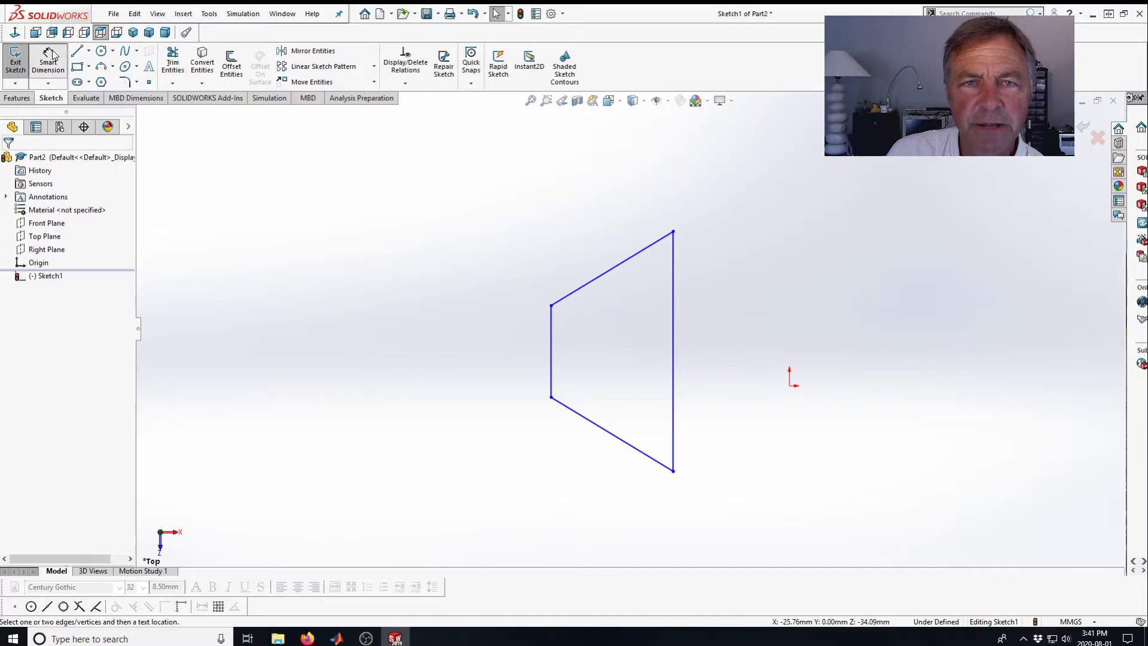
{"action": "left_click", "coordinate": [553, 332]}
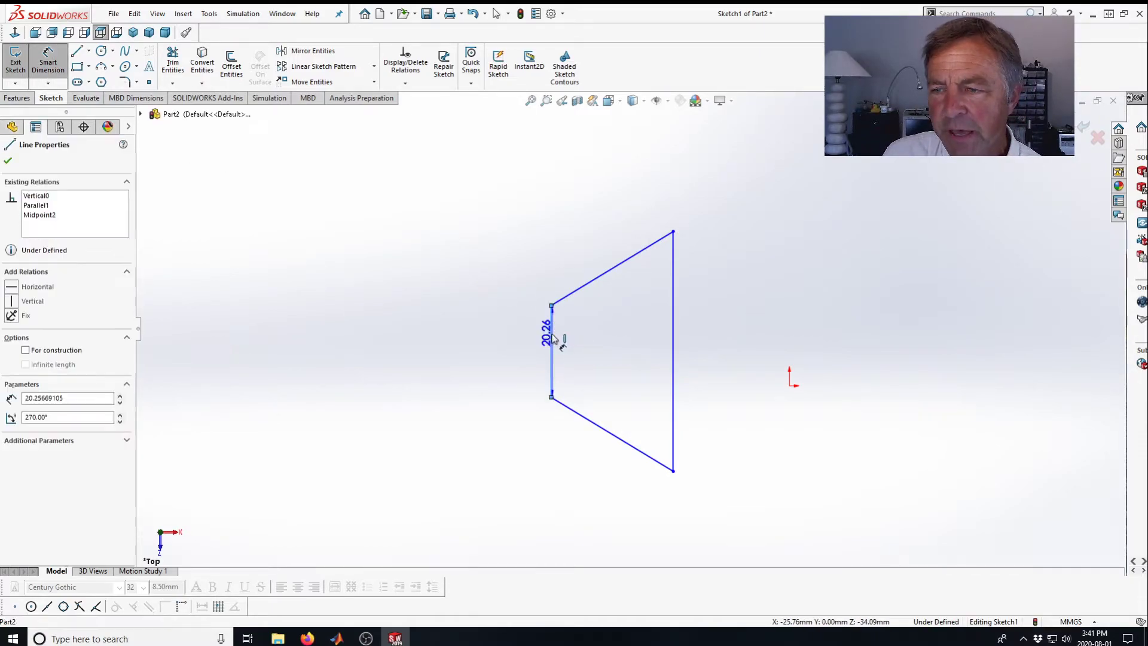
{"action": "left_click", "coordinate": [501, 352]}
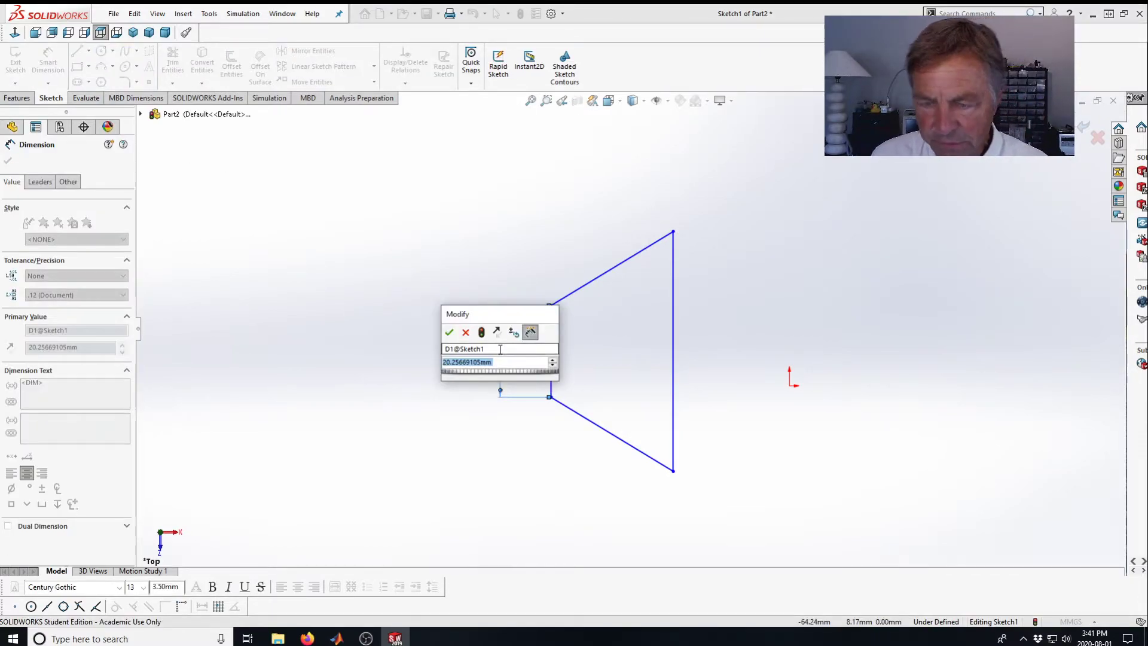
{"action": "type", "text": "75"}
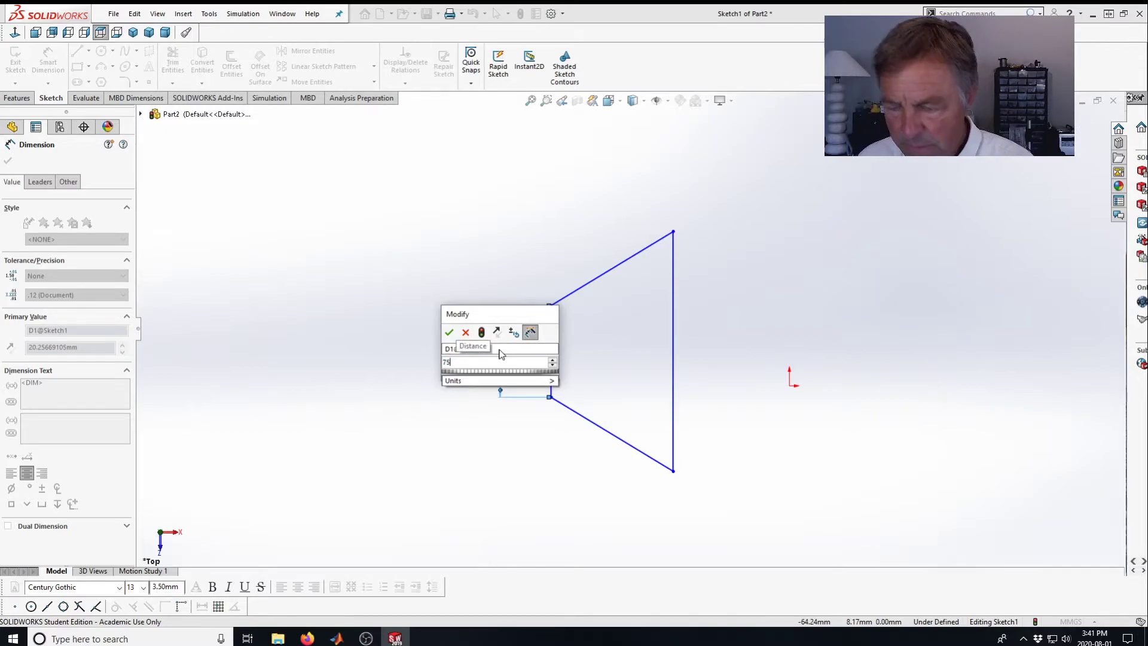
{"action": "key", "text": "Return"}
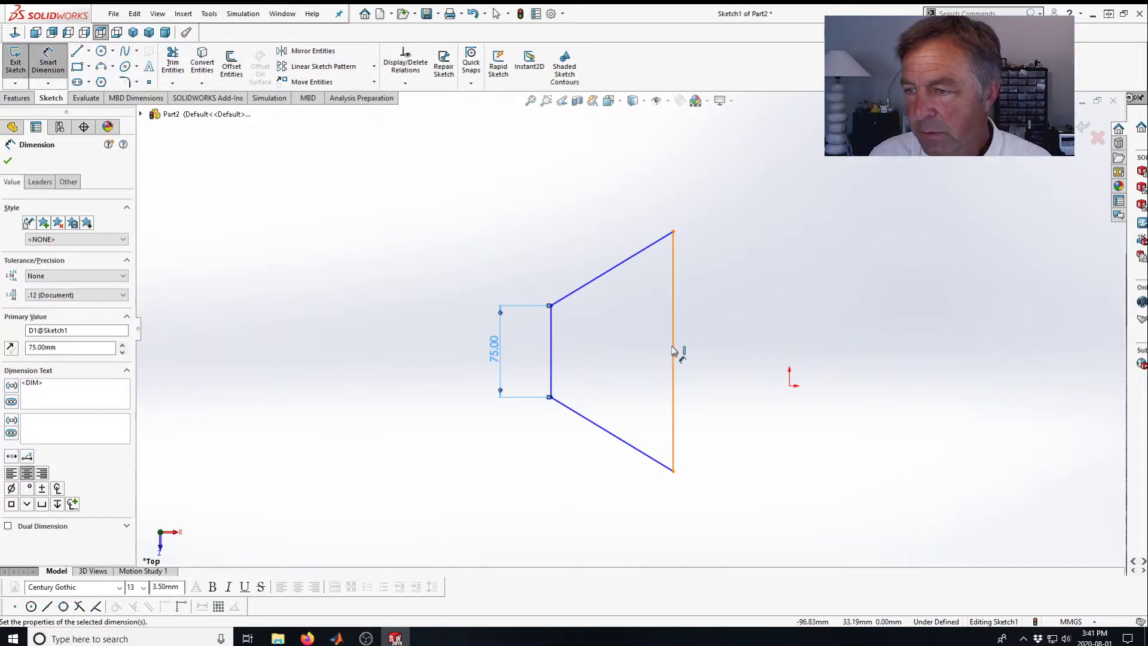
Dimension the trapezoid's long right side as 200 mm.
{"action": "left_click", "coordinate": [675, 353]}
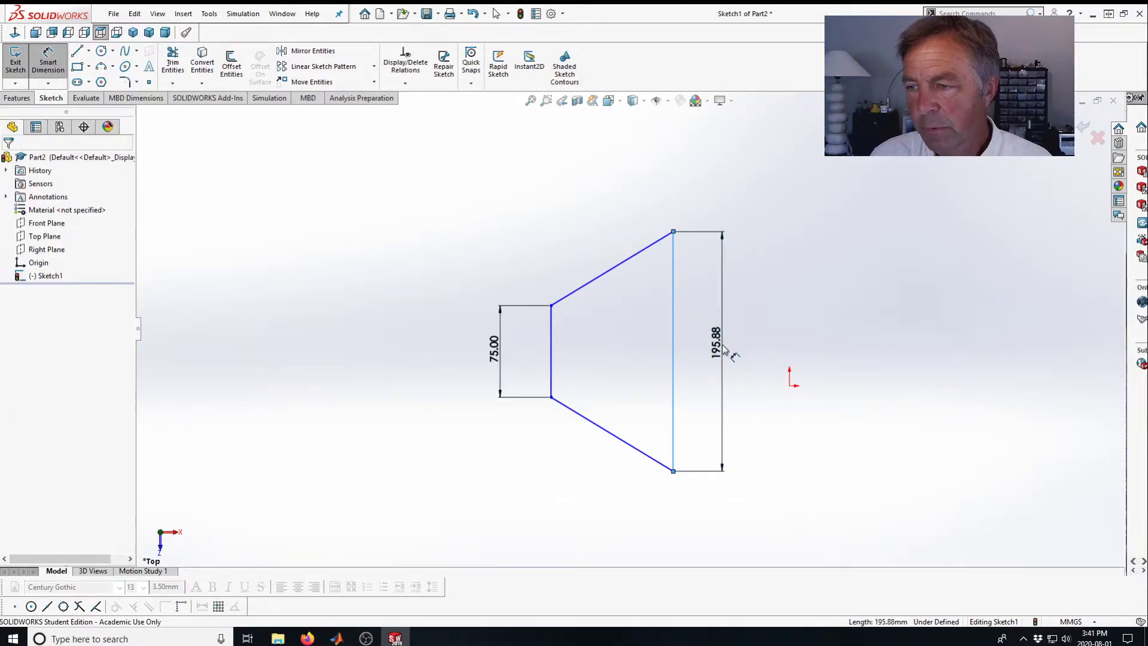
{"action": "left_click", "coordinate": [722, 349]}
{"action": "type", "text": "200"}
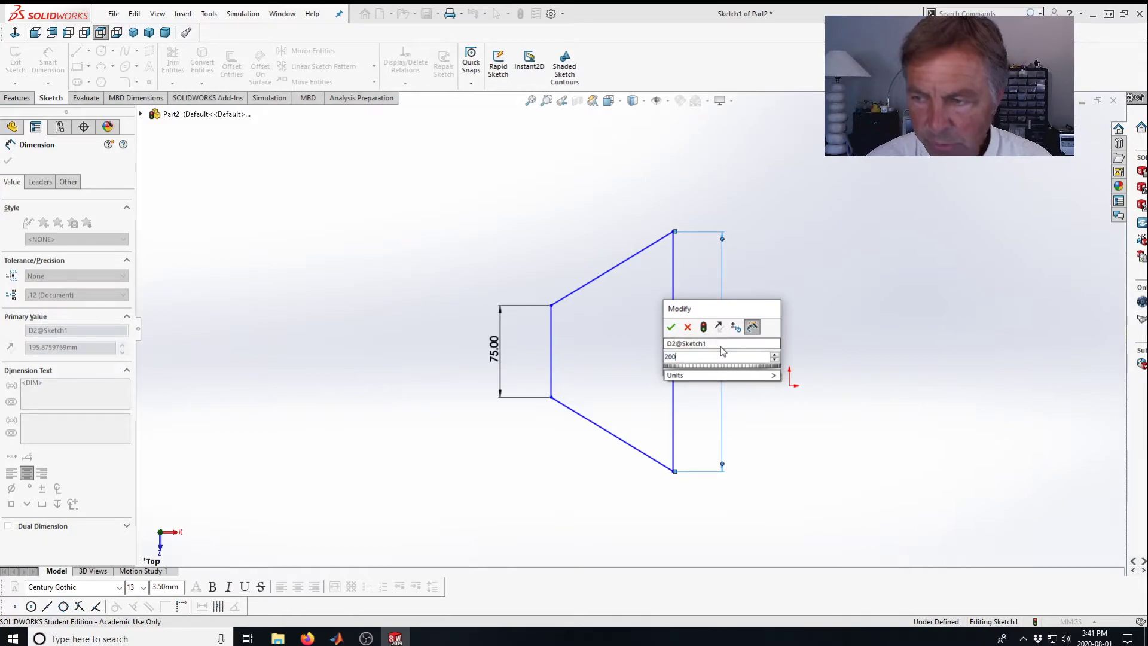
{"action": "key", "text": "Return"}
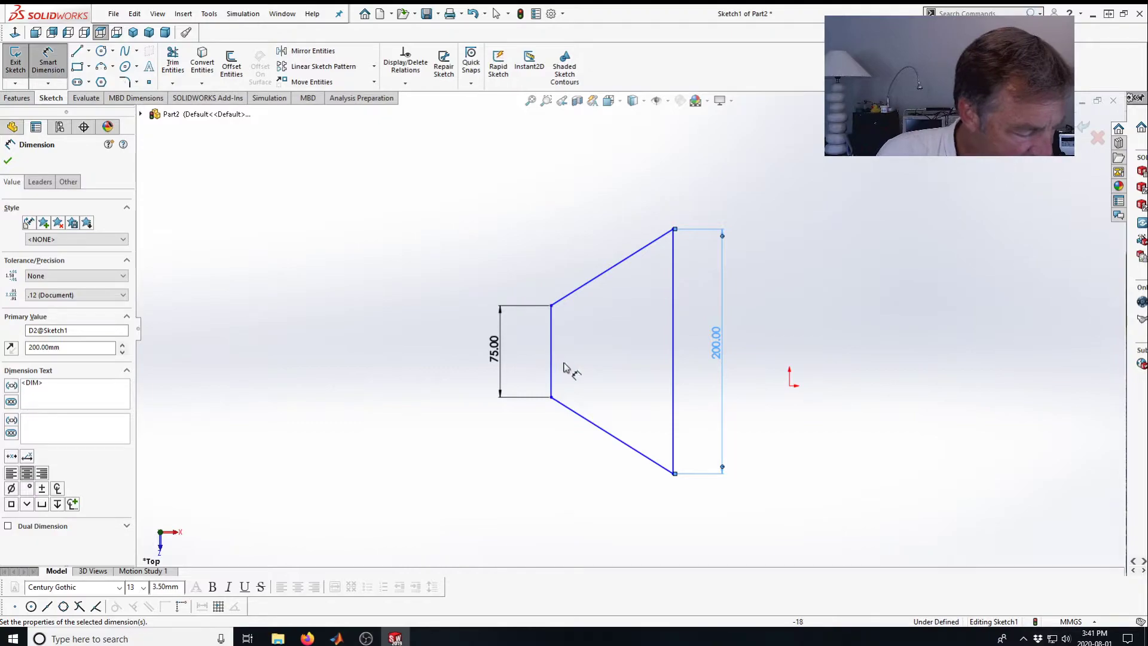
Dimension the horizontal distance between the left and right sides as 100 mm.
{"action": "left_click", "coordinate": [551, 335]}
{"action": "left_click", "coordinate": [674, 352]}
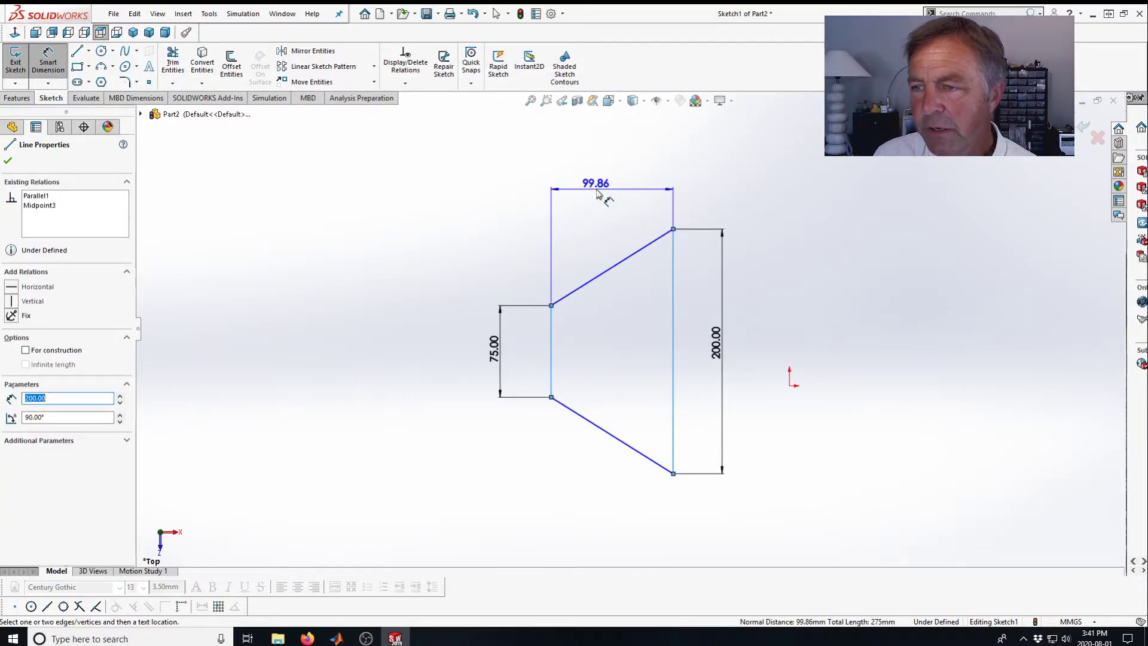
{"action": "left_click", "coordinate": [612, 195]}
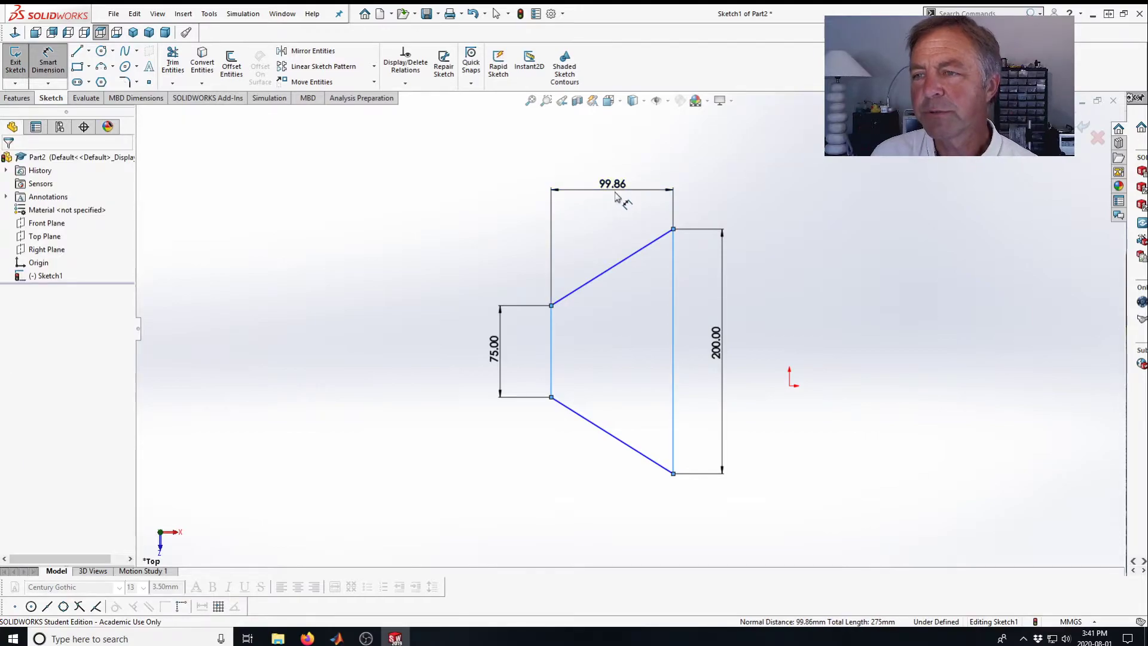
{"action": "type", "text": "100"}
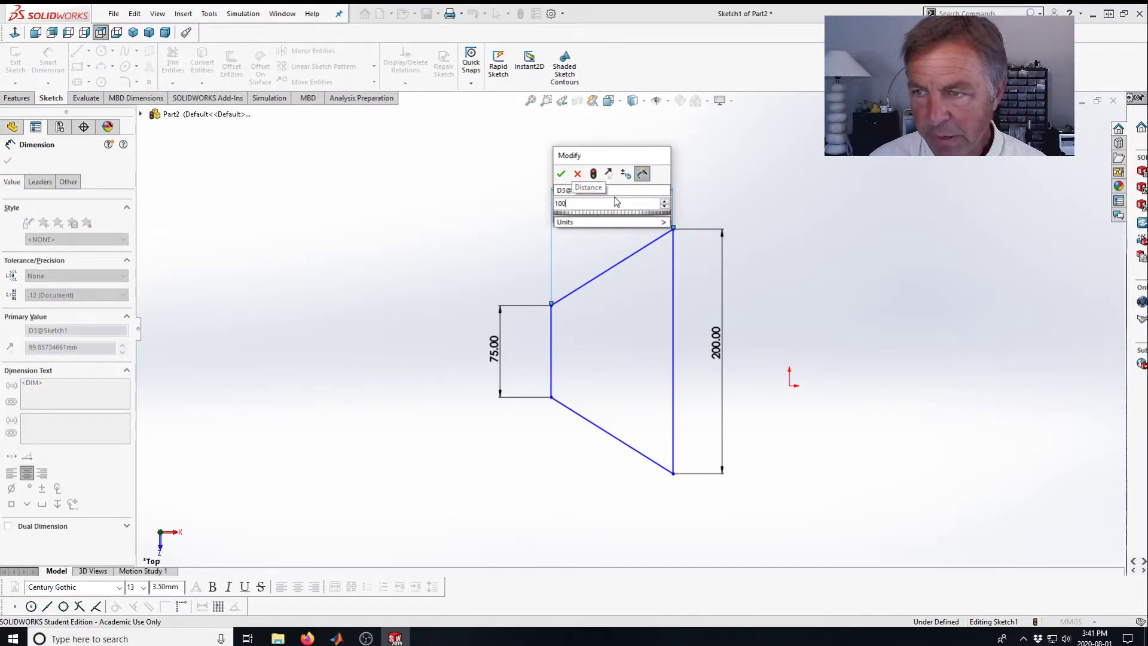
{"action": "key", "text": "Return"}
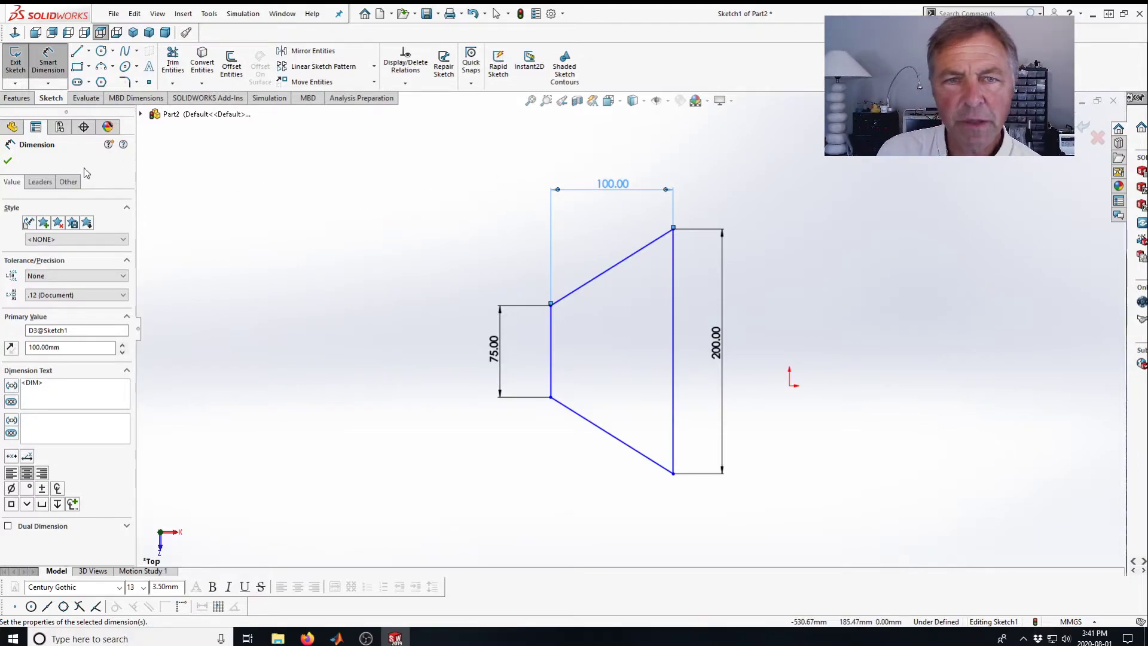
Move the sketch into place and add a Fix relation to the left side to fully define it.
{"action": "left_click", "coordinate": [8, 160]}
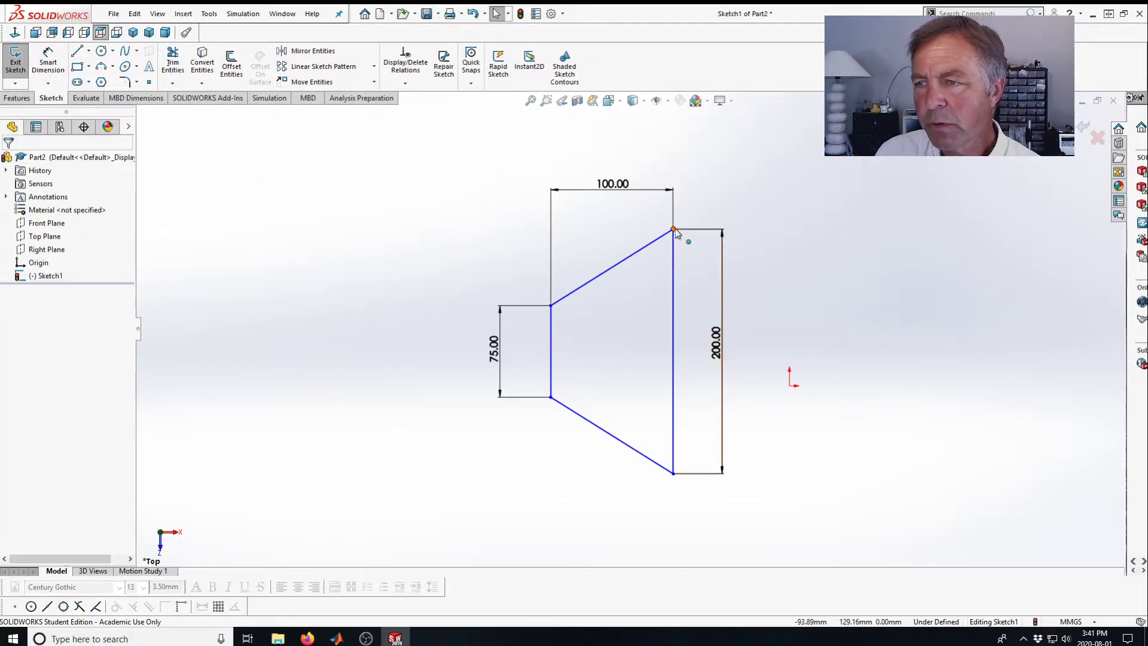
{"action": "mouse_move", "coordinate": [678, 241]}
{"action": "left_mouse_down"}
{"action": "mouse_move", "coordinate": [644, 258]}
{"action": "mouse_move", "coordinate": [709, 196]}
{"action": "mouse_move", "coordinate": [605, 194]}
{"action": "mouse_move", "coordinate": [688, 213]}
{"action": "mouse_move", "coordinate": [682, 246]}
{"action": "mouse_move", "coordinate": [670, 196]}
{"action": "mouse_move", "coordinate": [622, 208]}
{"action": "mouse_move", "coordinate": [682, 235]}
{"action": "mouse_move", "coordinate": [672, 220]}
{"action": "mouse_move", "coordinate": [680, 232]}
{"action": "mouse_move", "coordinate": [665, 232]}
{"action": "mouse_move", "coordinate": [676, 233]}
{"action": "mouse_move", "coordinate": [666, 248]}
{"action": "left_mouse_up"}
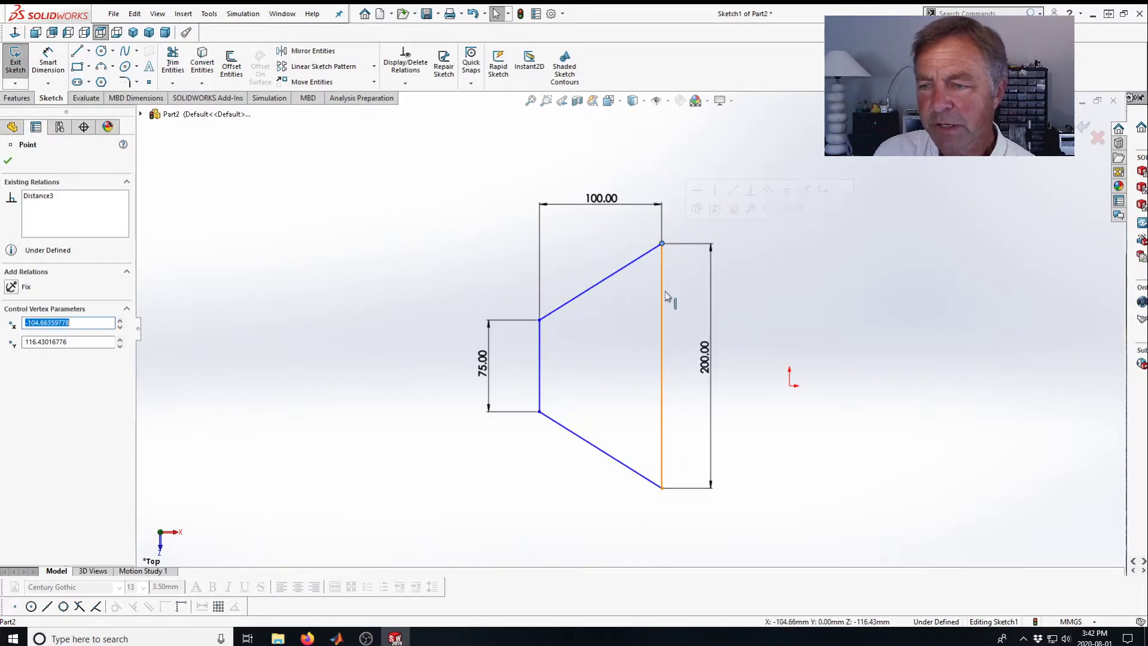
{"action": "left_click", "coordinate": [540, 367]}
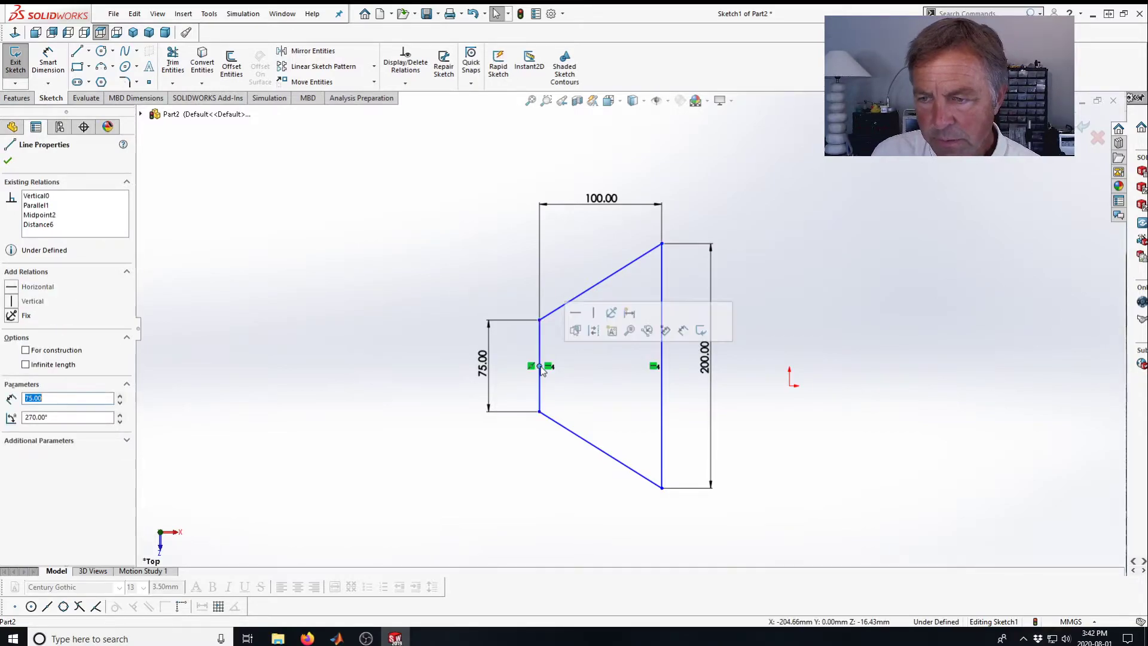
{"action": "left_click", "coordinate": [12, 316]}
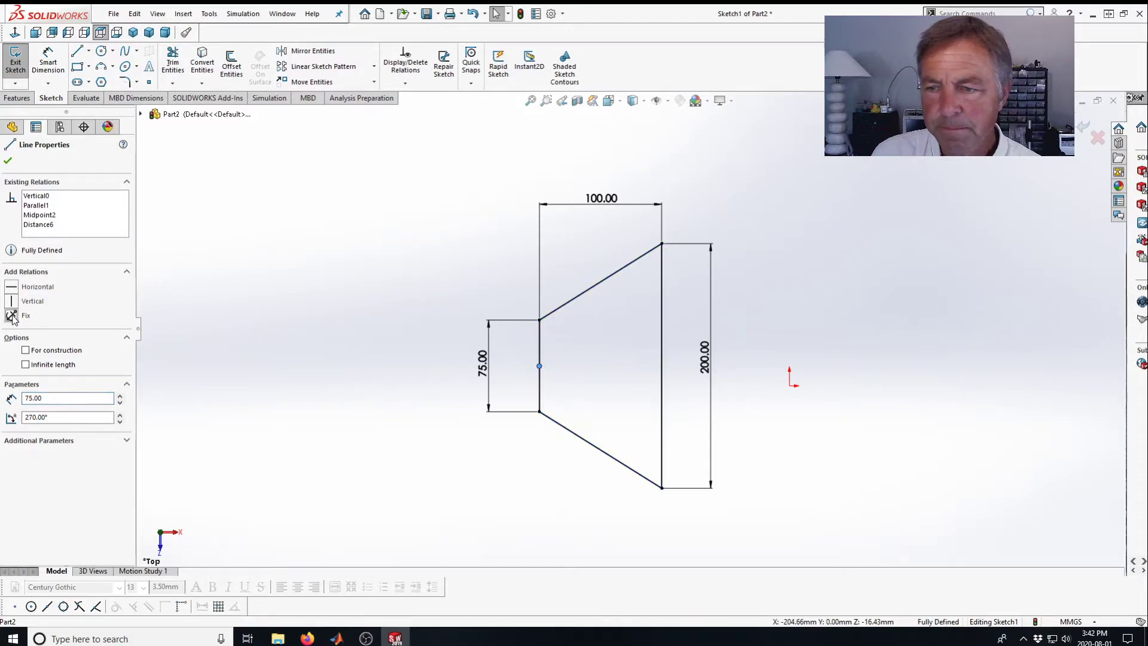
{"action": "left_click", "coordinate": [8, 160]}
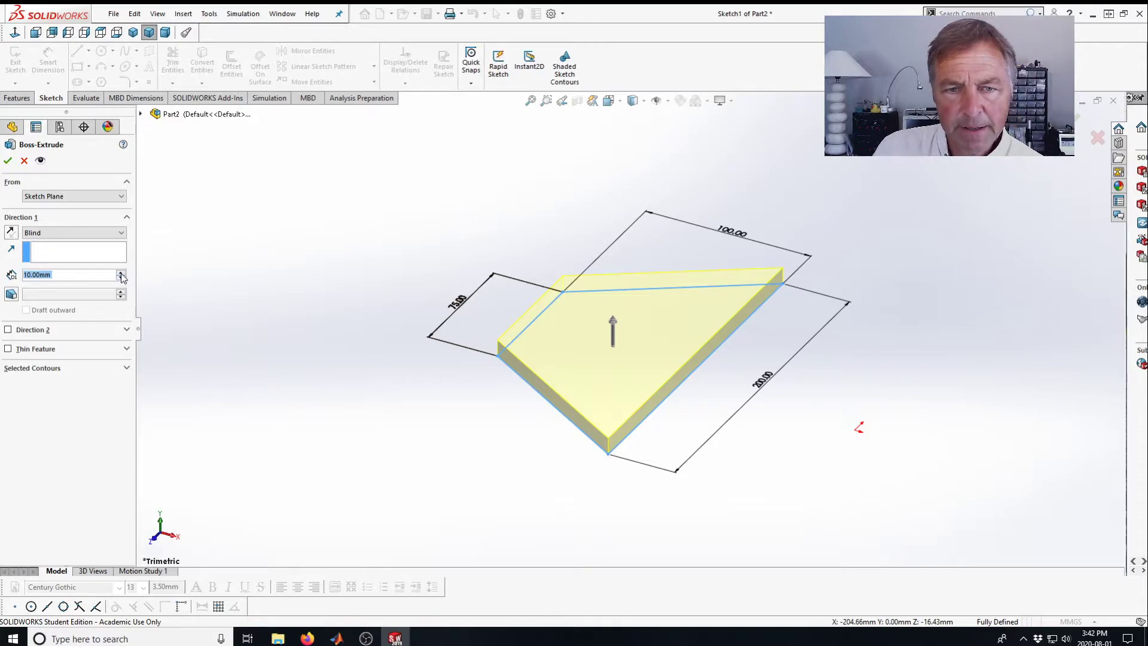
Extrude the trapezoid sketch as a boss with a blind depth of 260 mm.
{"action": "scroll", "coordinate": [668, 299], "scroll_direction": "down", "scroll_amount": 3}
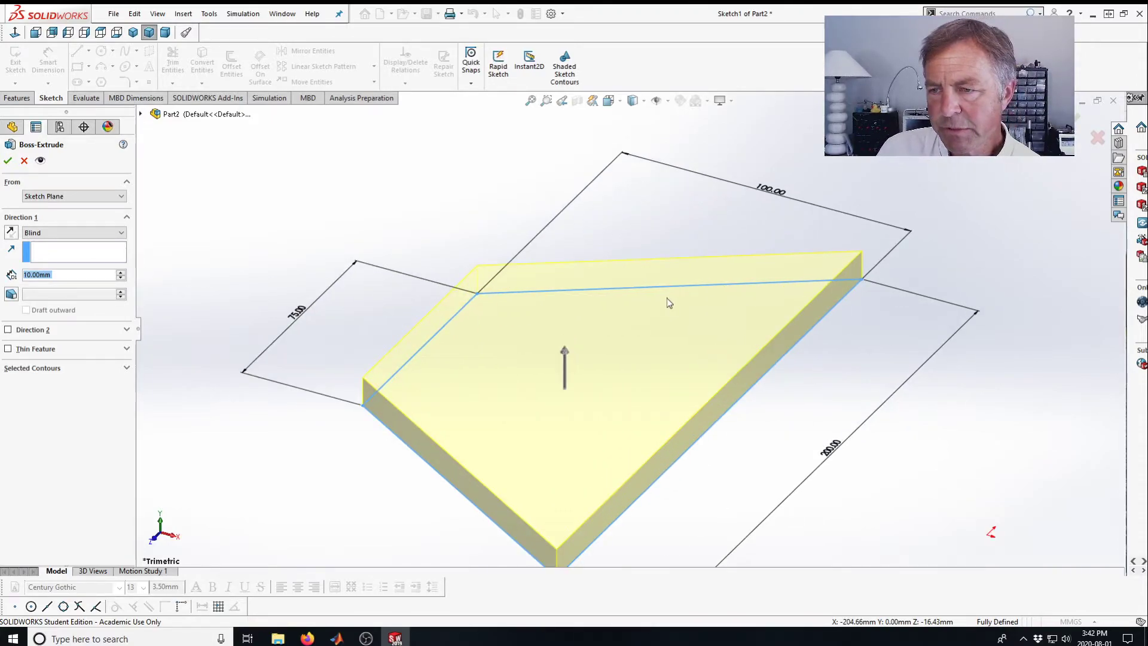
{"action": "scroll", "coordinate": [668, 302], "scroll_direction": "up", "scroll_amount": 5}
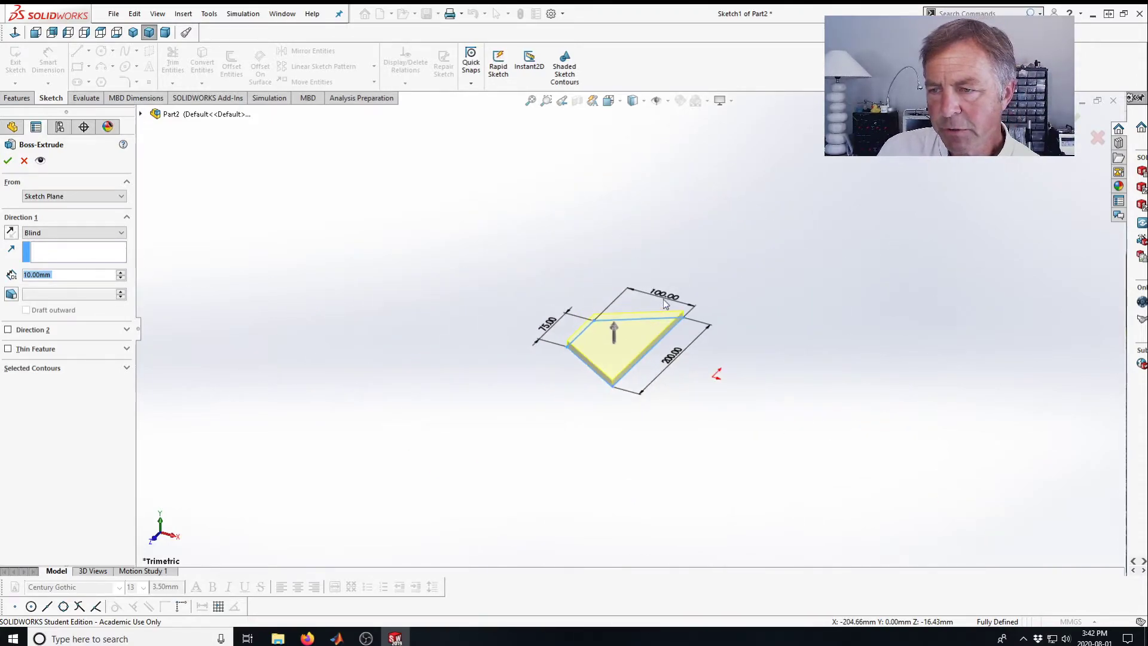
{"action": "left_click", "coordinate": [122, 273]}
{"action": "left_click", "coordinate": [122, 273]}
{"action": "left_click", "coordinate": [122, 273]}
{"action": "left_click", "coordinate": [122, 273]}
{"action": "left_click", "coordinate": [122, 273]}
{"action": "left_click", "coordinate": [122, 272]}
{"action": "left_click", "coordinate": [122, 272]}
{"action": "left_click", "coordinate": [122, 273]}
{"action": "left_click", "coordinate": [122, 272]}
{"action": "left_click", "coordinate": [122, 272]}
{"action": "left_click", "coordinate": [123, 273]}
{"action": "left_click", "coordinate": [122, 273]}
{"action": "left_click", "coordinate": [122, 273]}
{"action": "left_click", "coordinate": [122, 273]}
{"action": "left_click", "coordinate": [122, 273]}
{"action": "left_click", "coordinate": [122, 273]}
{"action": "left_click", "coordinate": [122, 272]}
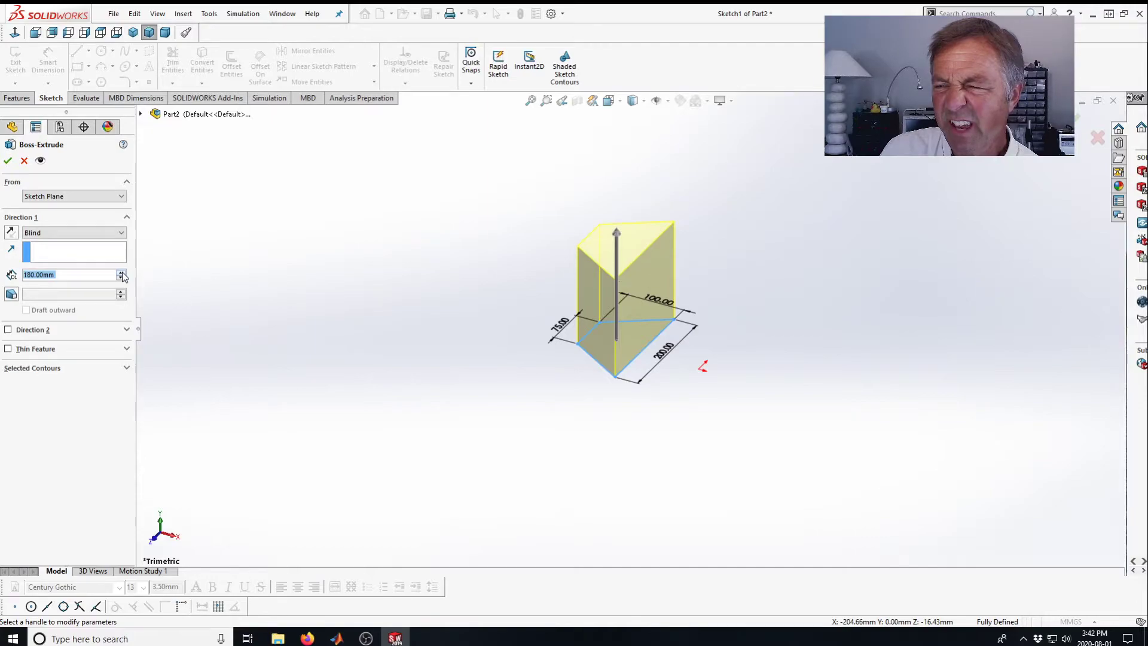
{"action": "left_click", "coordinate": [122, 273]}
{"action": "left_click", "coordinate": [122, 273]}
{"action": "left_click", "coordinate": [122, 273]}
{"action": "left_click", "coordinate": [122, 273]}
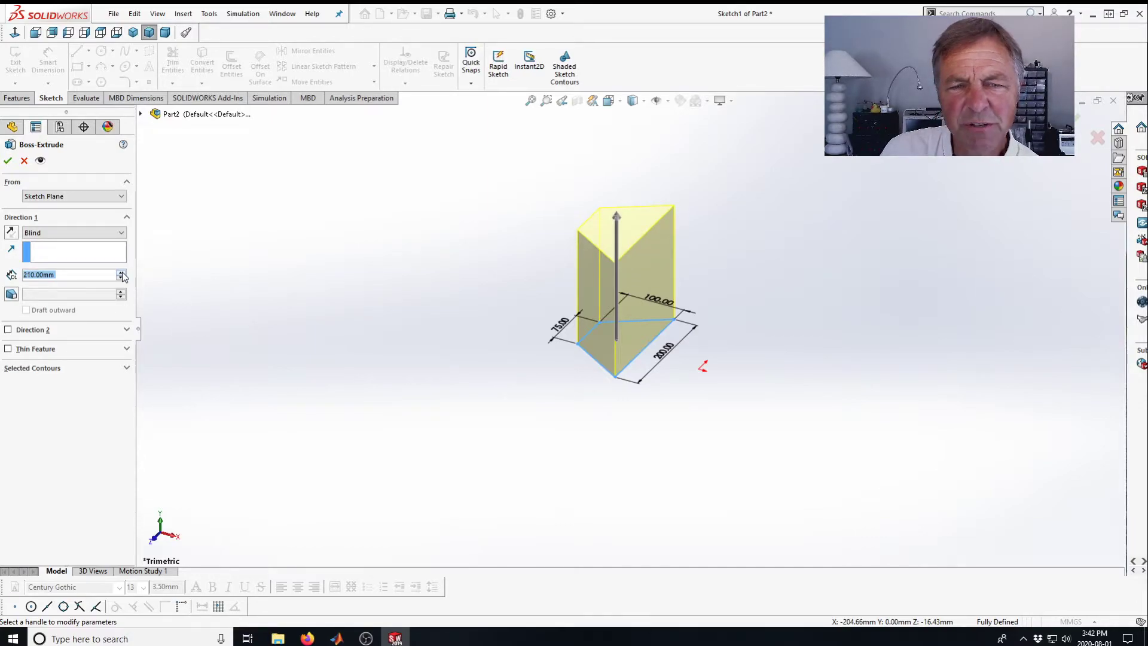
{"action": "left_click", "coordinate": [122, 273]}
{"action": "left_click", "coordinate": [122, 273]}
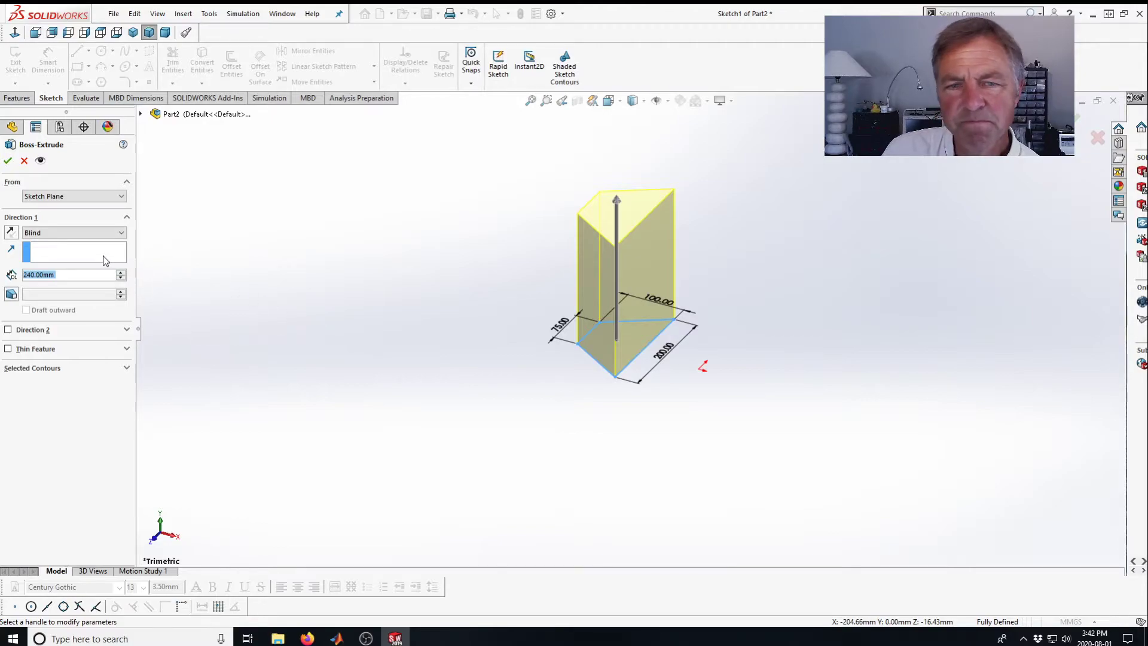
{"action": "left_click", "coordinate": [122, 273]}
{"action": "left_click", "coordinate": [122, 273]}
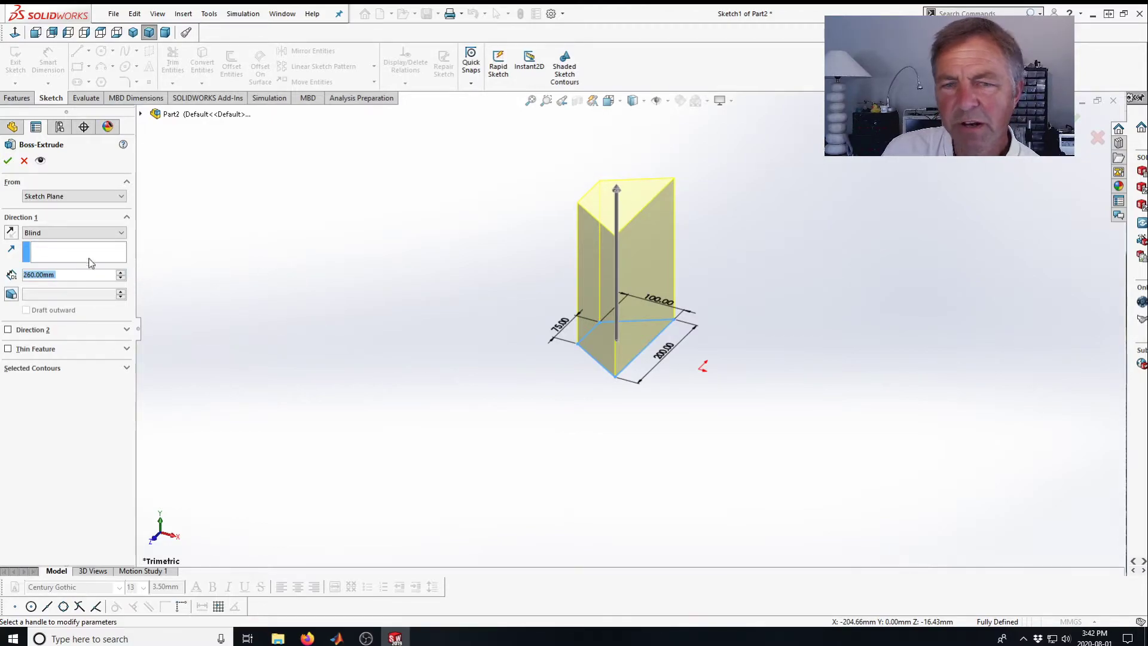
{"action": "left_click", "coordinate": [8, 161]}
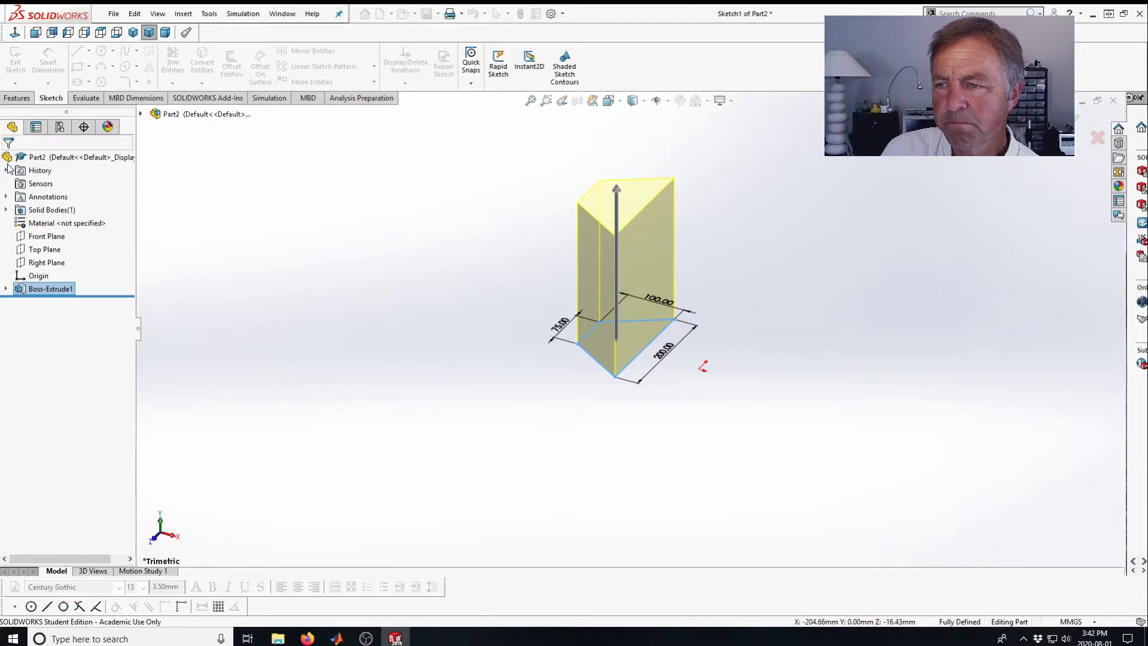
Fillet one vertical edge of the narrow 75 mm face with a 60 mm radius.
{"action": "middle_click_drag", "start_coordinate": [427, 311], "coordinate": [451, 289]}
{"action": "key", "text": "Escape"}
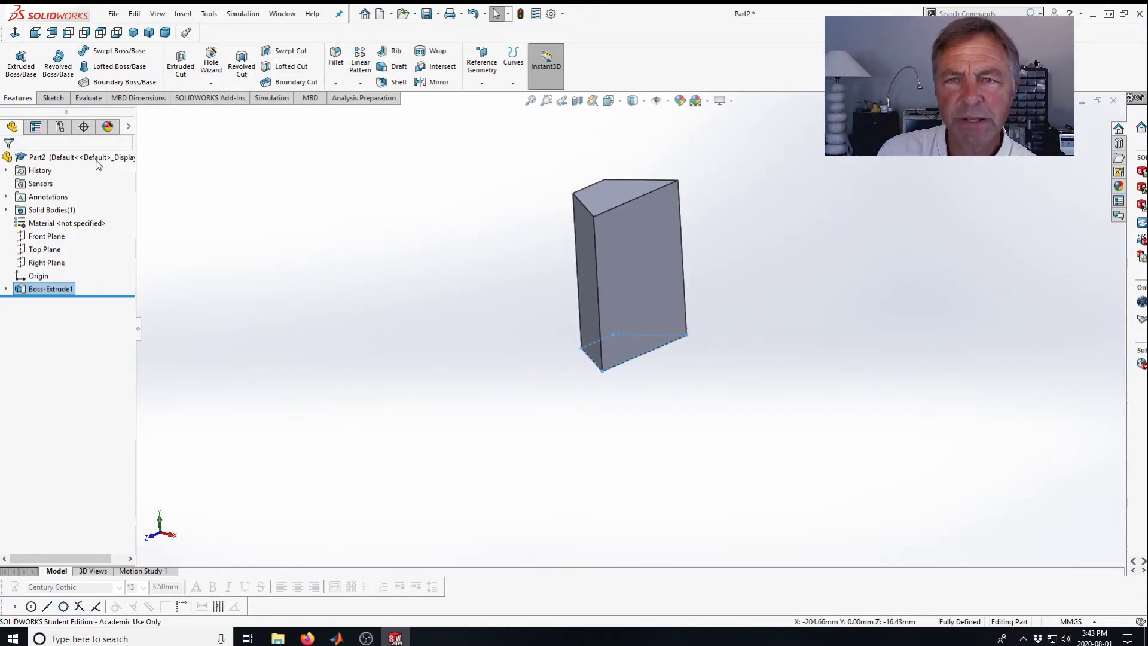
{"action": "left_click", "coordinate": [336, 57]}
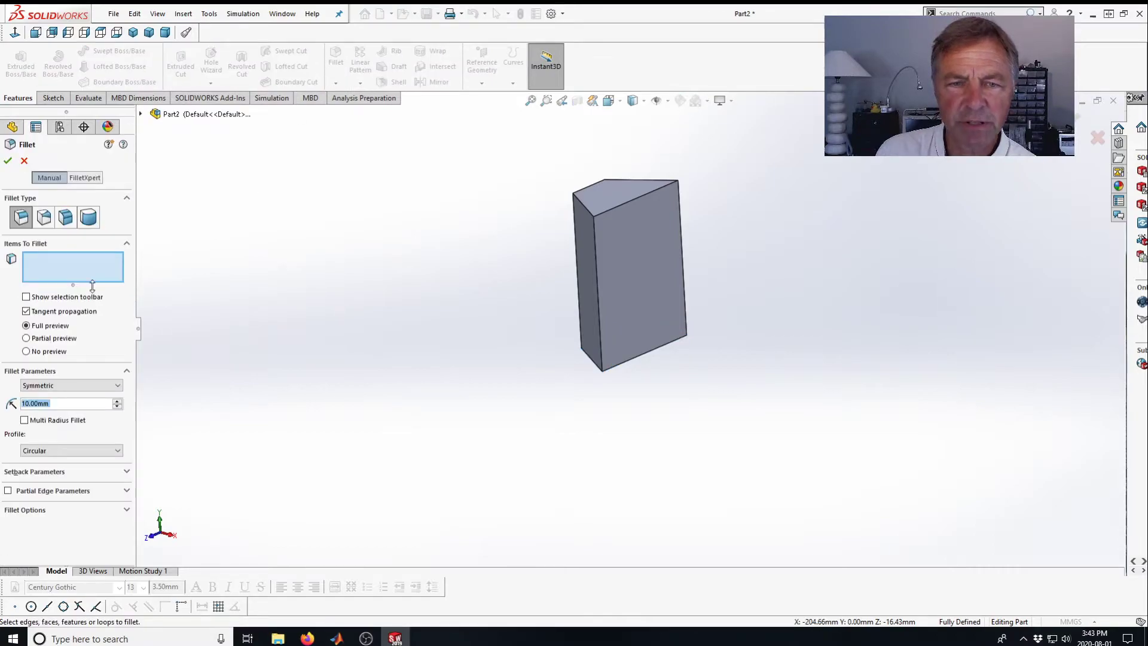
{"action": "left_click", "coordinate": [577, 211]}
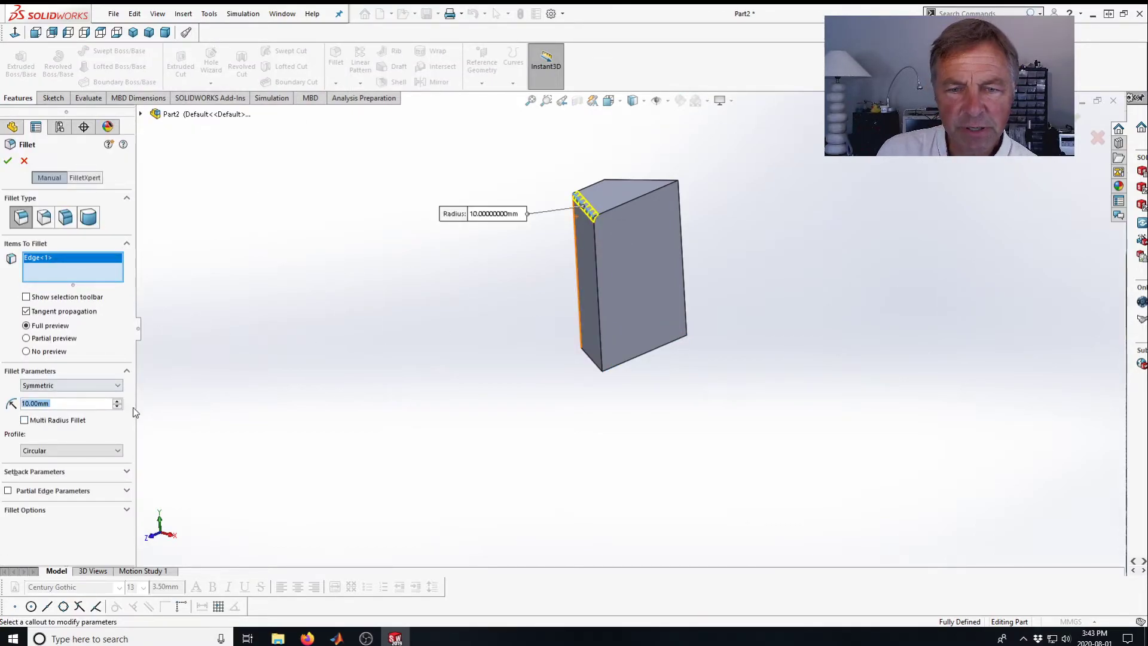
{"action": "left_click", "coordinate": [118, 401]}
{"action": "left_click", "coordinate": [117, 401]}
{"action": "left_click", "coordinate": [118, 401]}
{"action": "left_click", "coordinate": [118, 401]}
{"action": "left_click", "coordinate": [118, 401]}
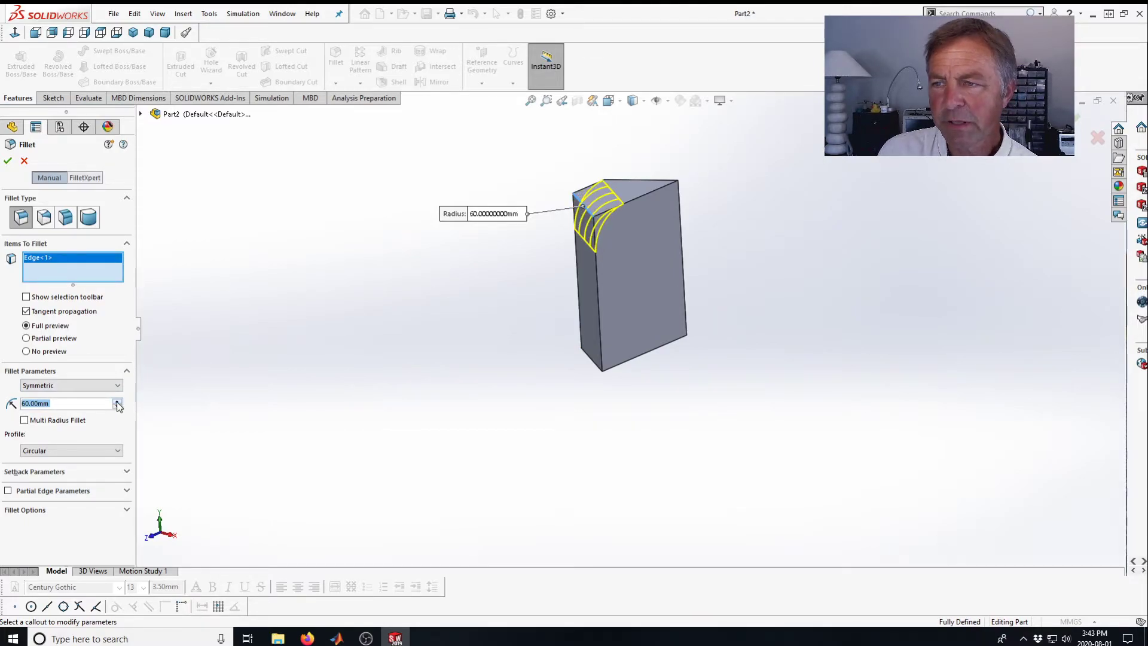
{"action": "left_click", "coordinate": [8, 161]}
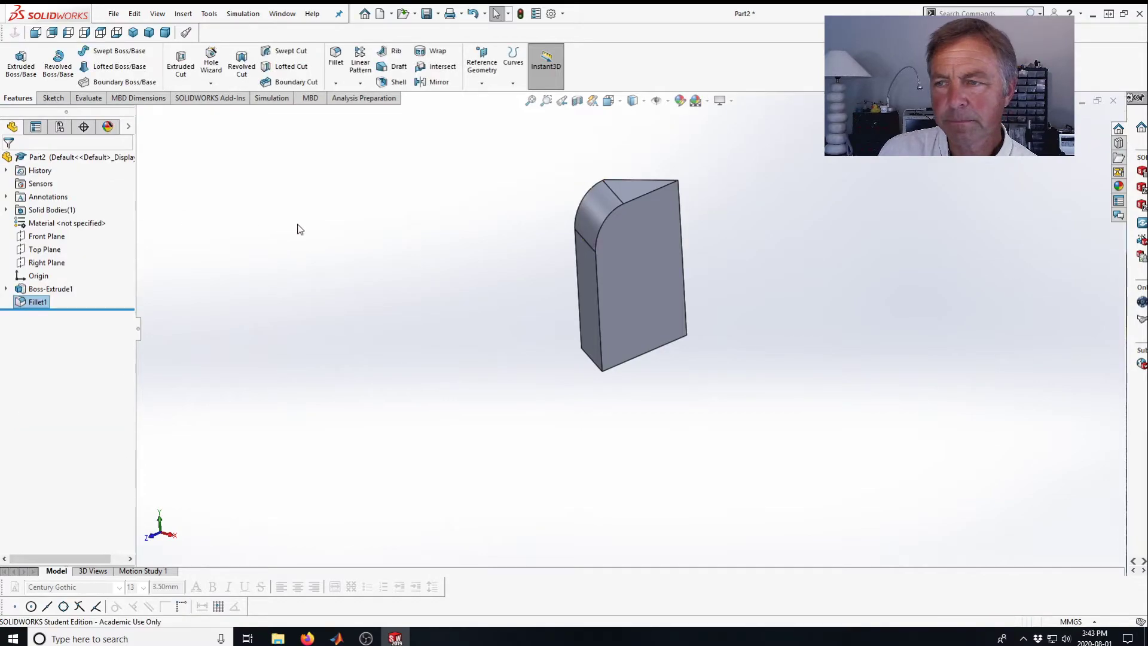
Fillet the other vertical edge of the narrow face with a 60 mm radius.
{"action": "middle_click_drag", "start_coordinate": [310, 231], "coordinate": [243, 388]}
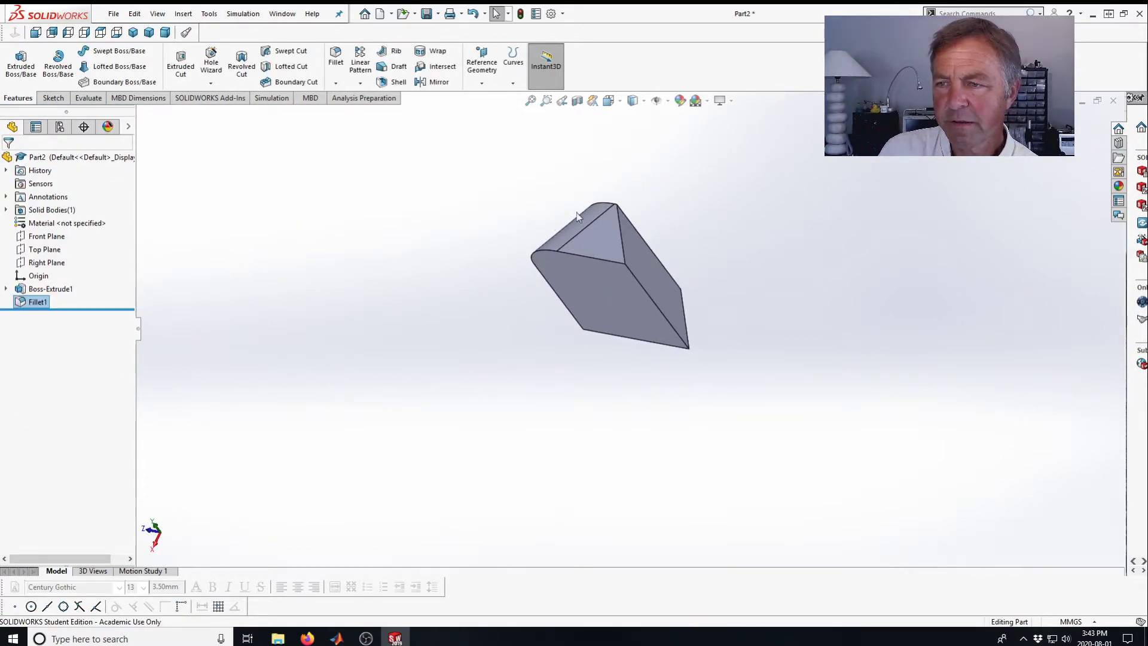
{"action": "left_click", "coordinate": [622, 238]}
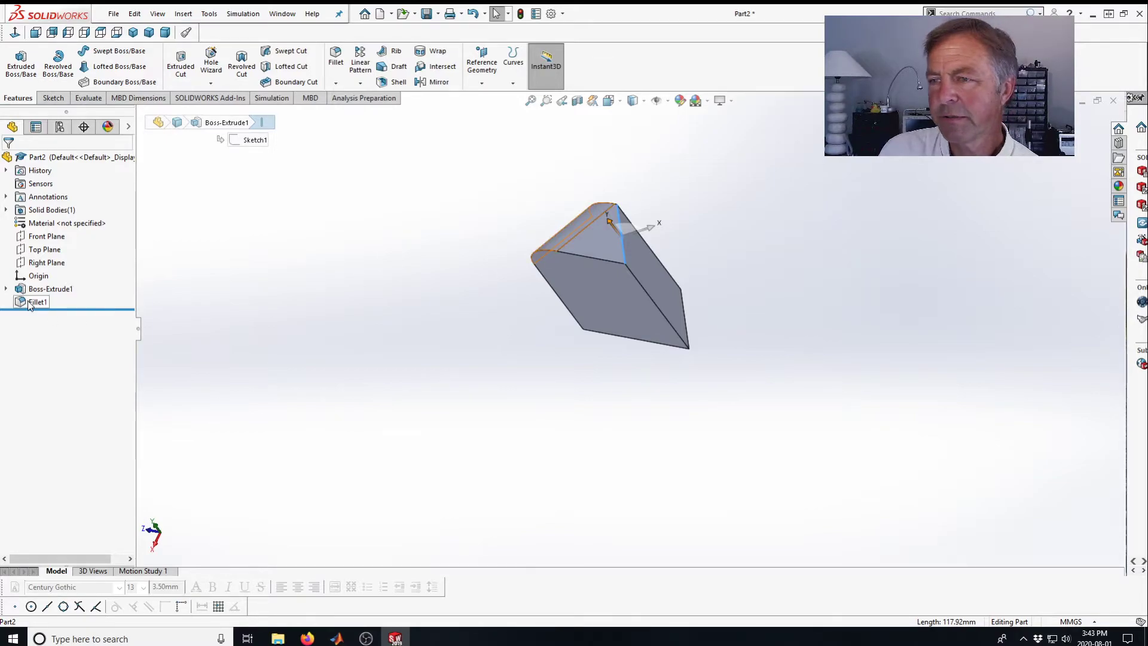
{"action": "left_click", "coordinate": [339, 59]}
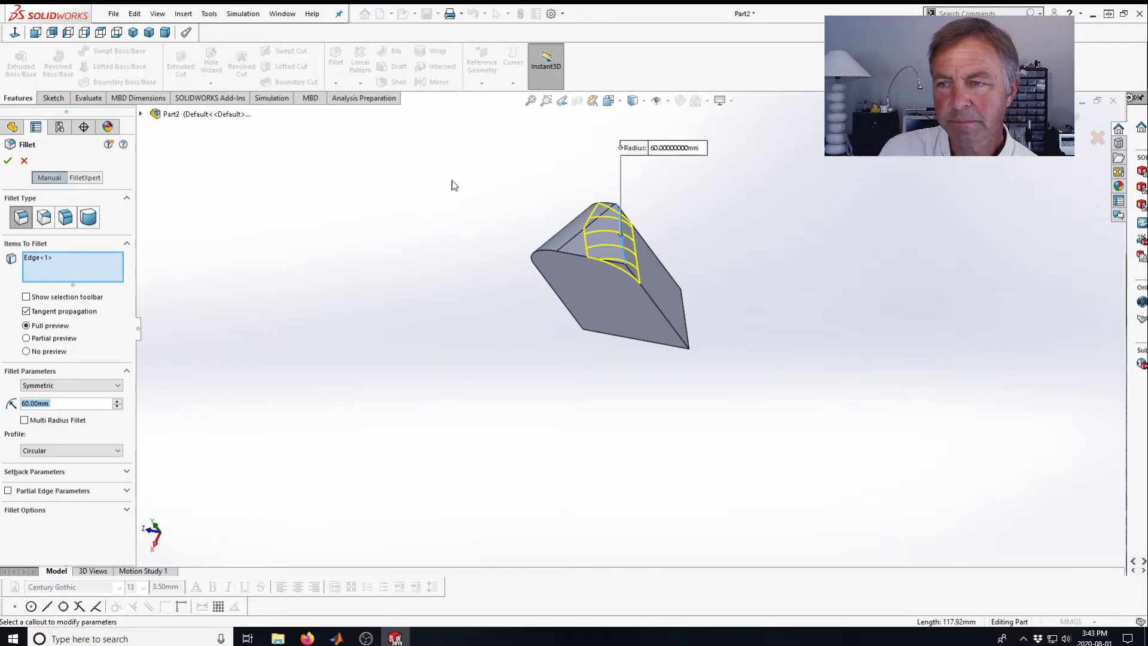
{"action": "left_click", "coordinate": [8, 160]}
{"action": "middle_click_drag", "start_coordinate": [396, 191], "coordinate": [412, 284]}
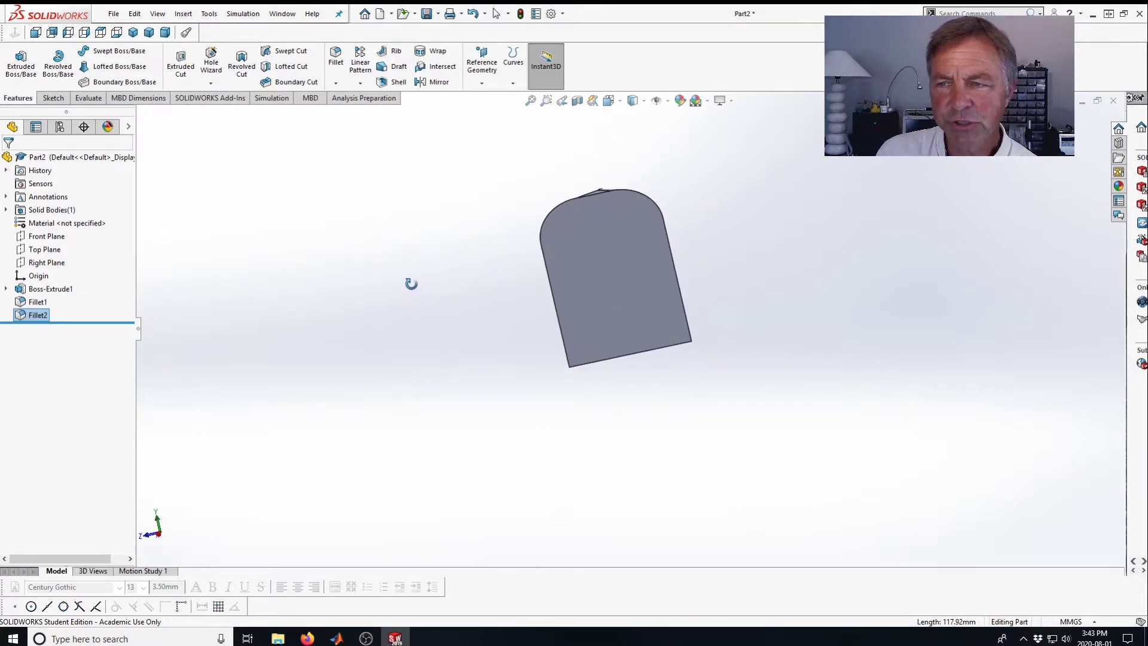
Delete both fillet features from the part.
{"action": "left_click", "coordinate": [38, 316]}
{"action": "left_click", "coordinate": [40, 317]}
{"action": "key", "text": "Delete"}
{"action": "left_click", "coordinate": [132, 310]}
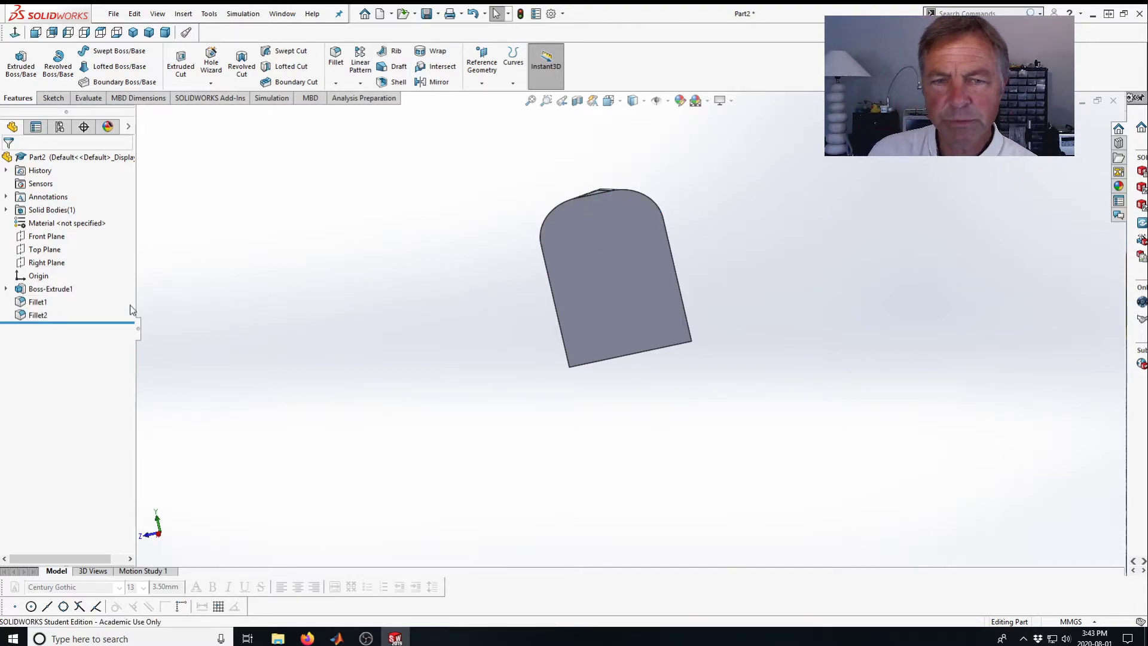
{"action": "left_click", "coordinate": [20, 318]}
{"action": "key", "text": "Delete"}
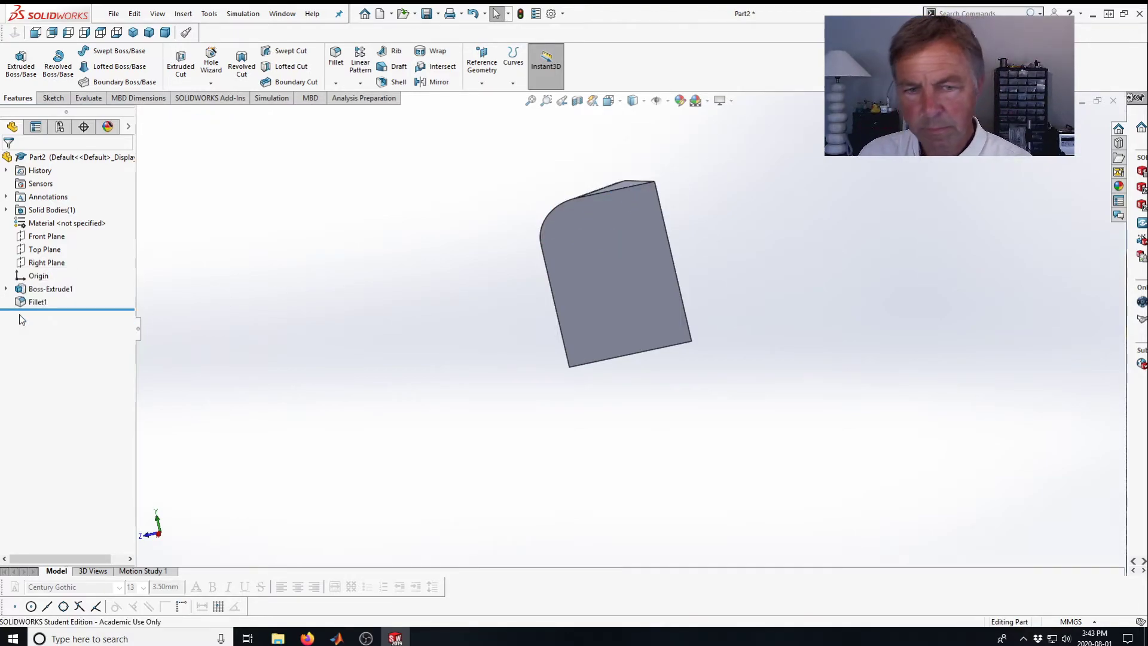
{"action": "left_click", "coordinate": [20, 305]}
{"action": "key", "text": "Delete"}
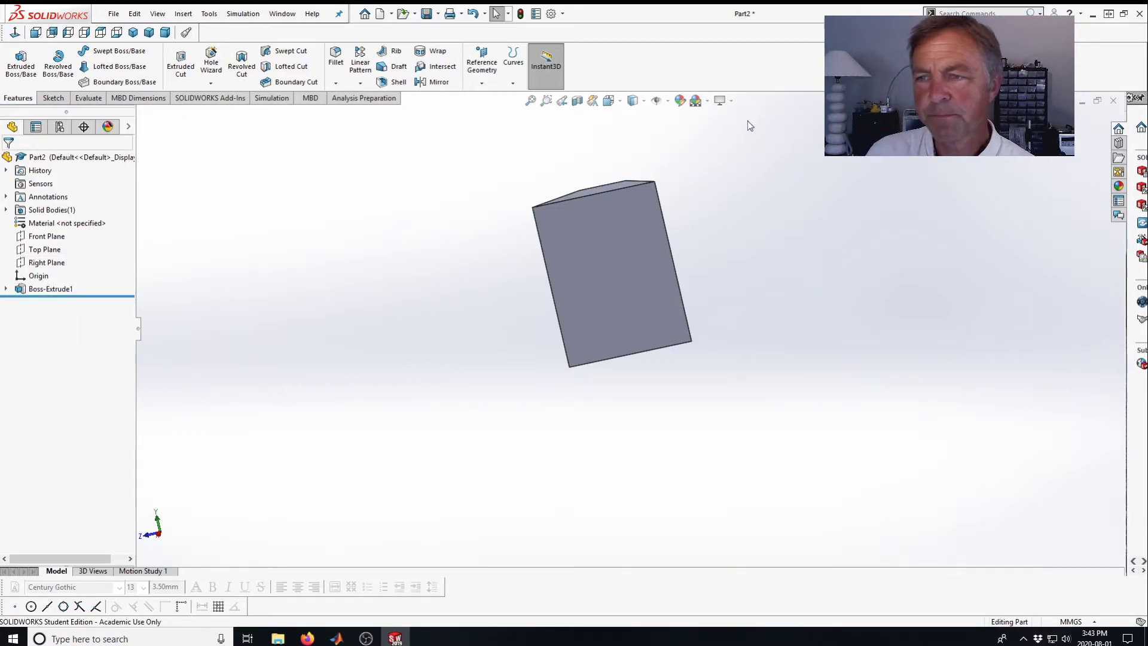
Start a cut sketch on the large front face and convert that face's edges into sketch entities.
{"action": "scroll", "coordinate": [705, 187], "scroll_direction": "up", "scroll_amount": 2}
{"action": "scroll", "coordinate": [506, 229], "scroll_direction": "up", "scroll_amount": 1}
{"action": "middle_click_drag", "start_coordinate": [508, 233], "coordinate": [533, 239]}
{"action": "scroll", "coordinate": [523, 243], "scroll_direction": "up", "scroll_amount": 1}
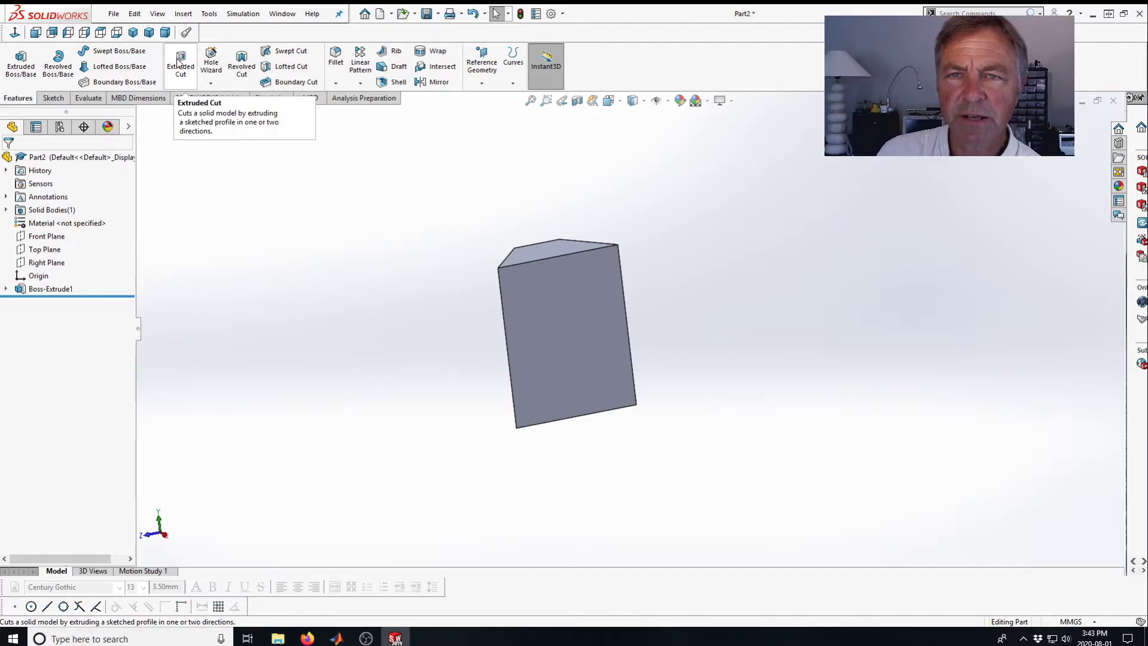
{"action": "left_click", "coordinate": [179, 62]}
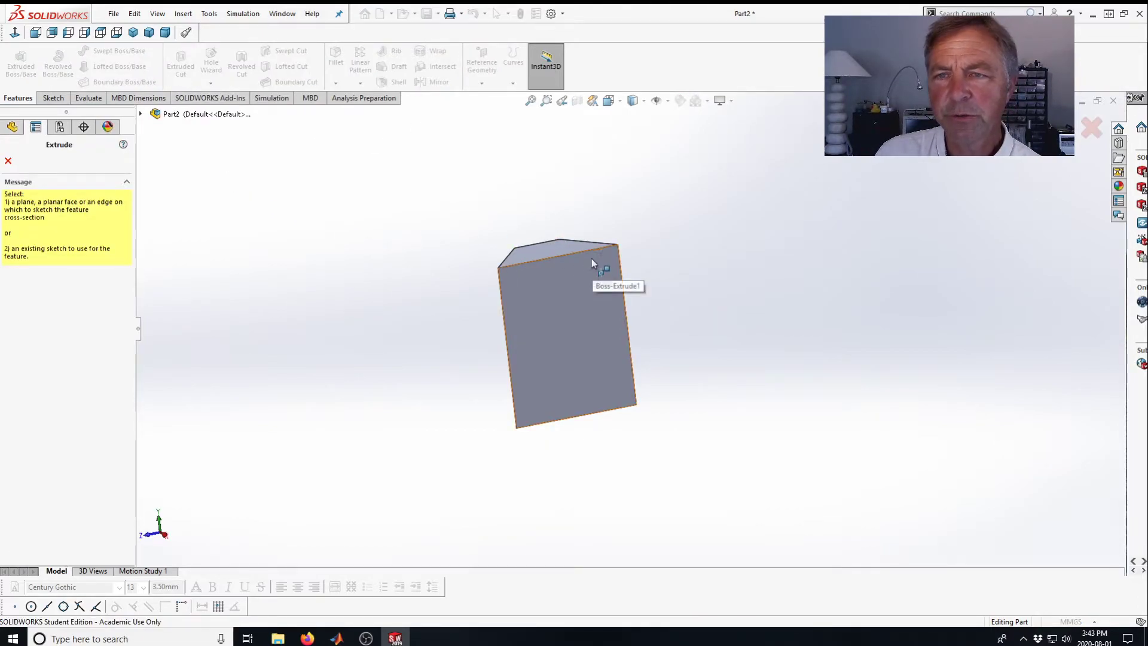
{"action": "left_click", "coordinate": [551, 292]}
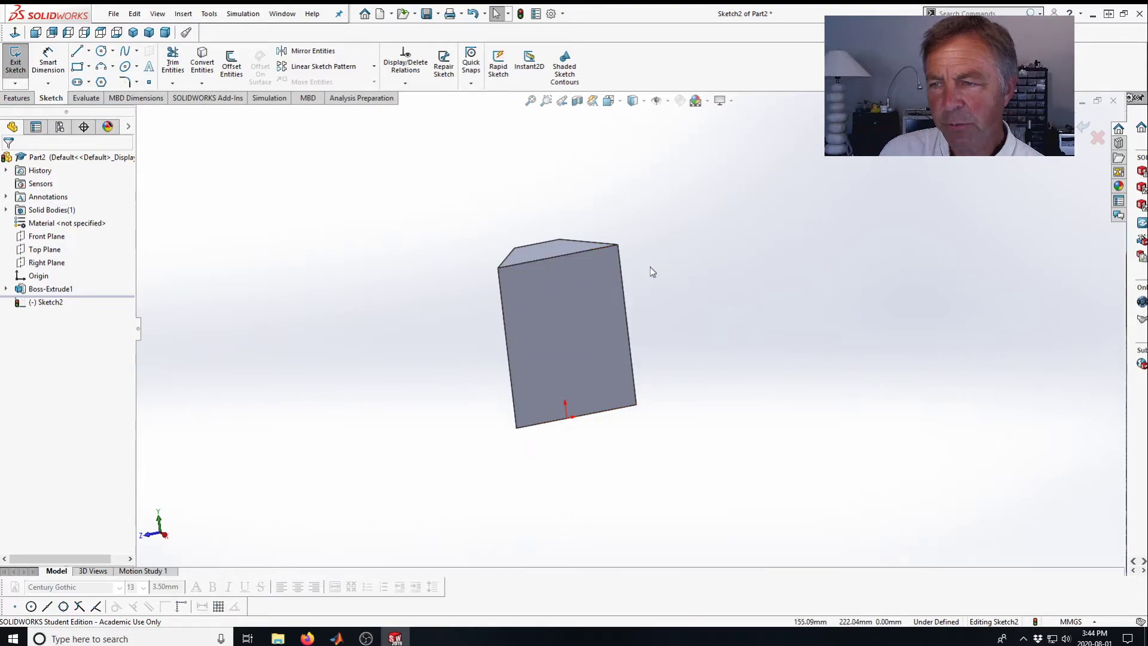
{"action": "left_click", "coordinate": [202, 61]}
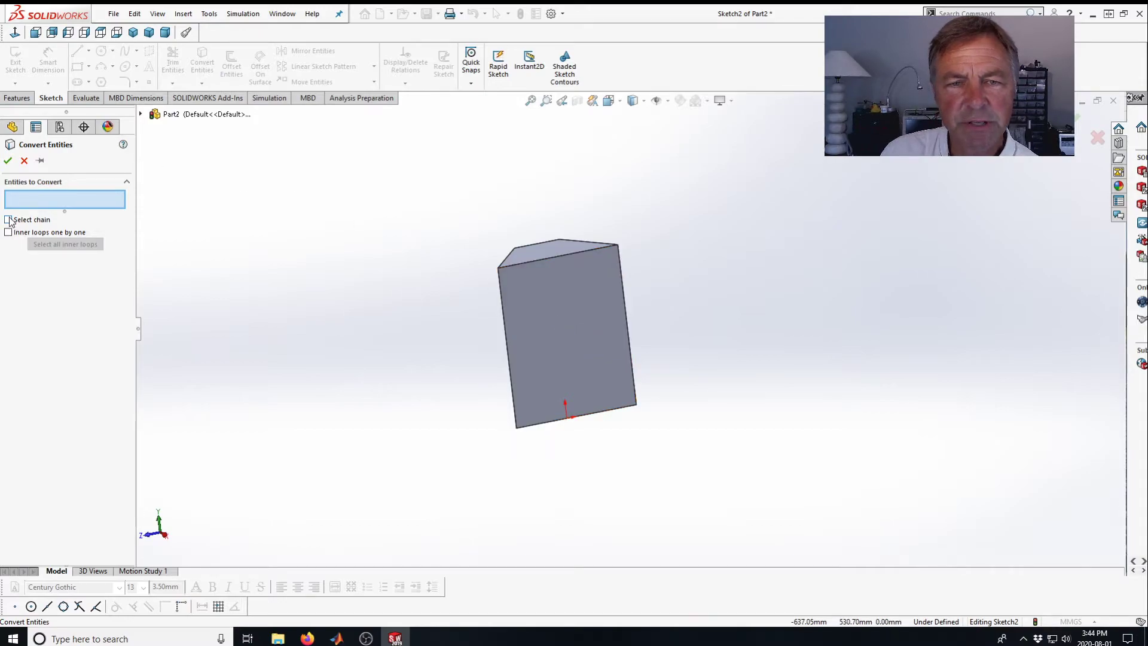
{"action": "left_click", "coordinate": [591, 310]}
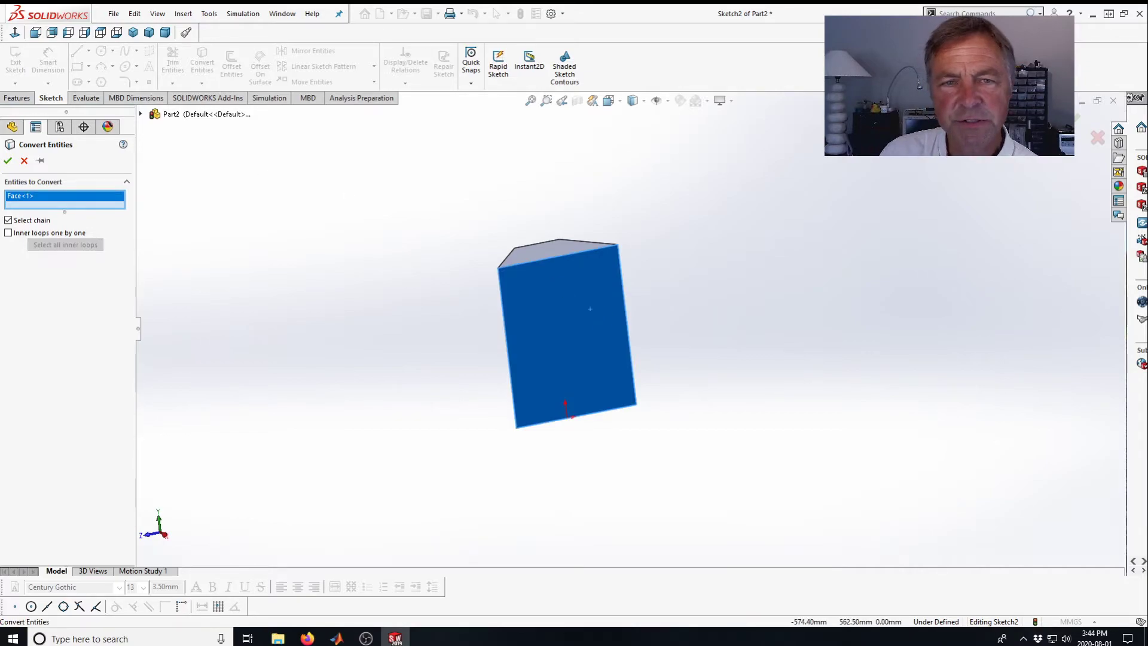
{"action": "left_click", "coordinate": [8, 161]}
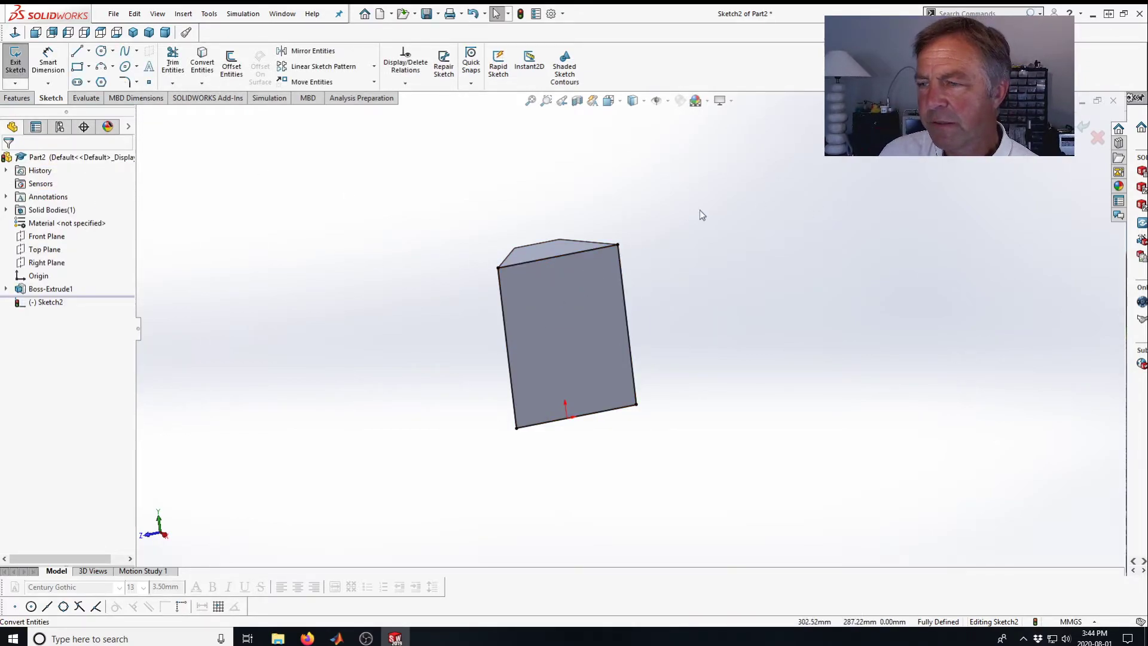
Sketch a three-point arc near the upper-left of the converted face outline.
{"action": "scroll", "coordinate": [546, 274], "scroll_direction": "down", "scroll_amount": 3}
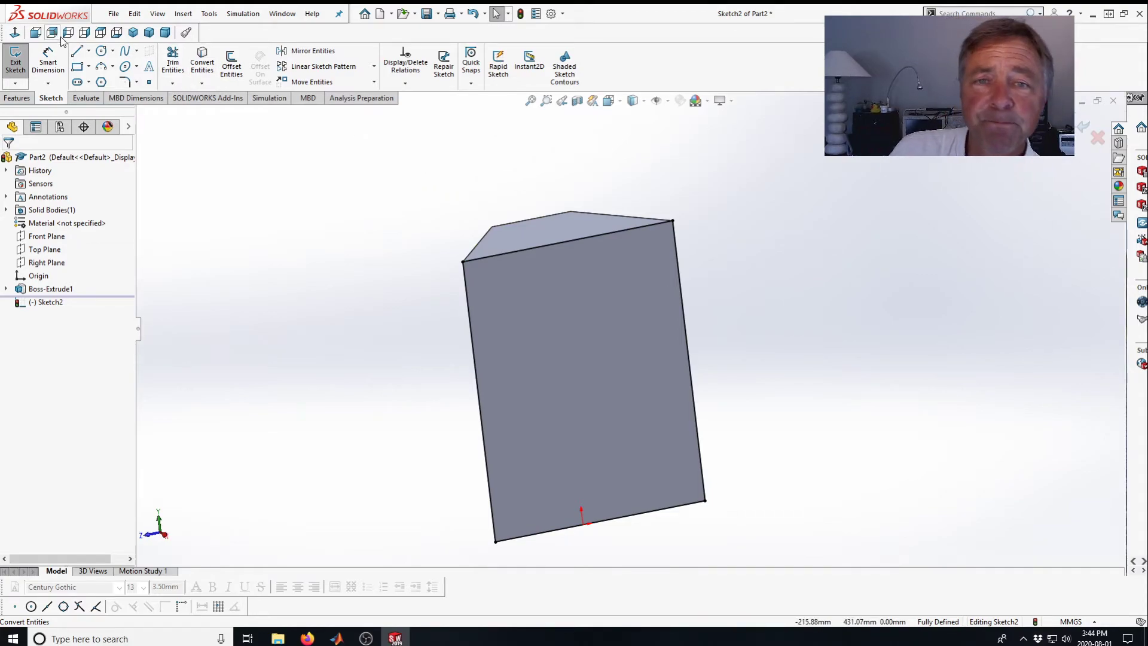
{"action": "left_click", "coordinate": [101, 67]}
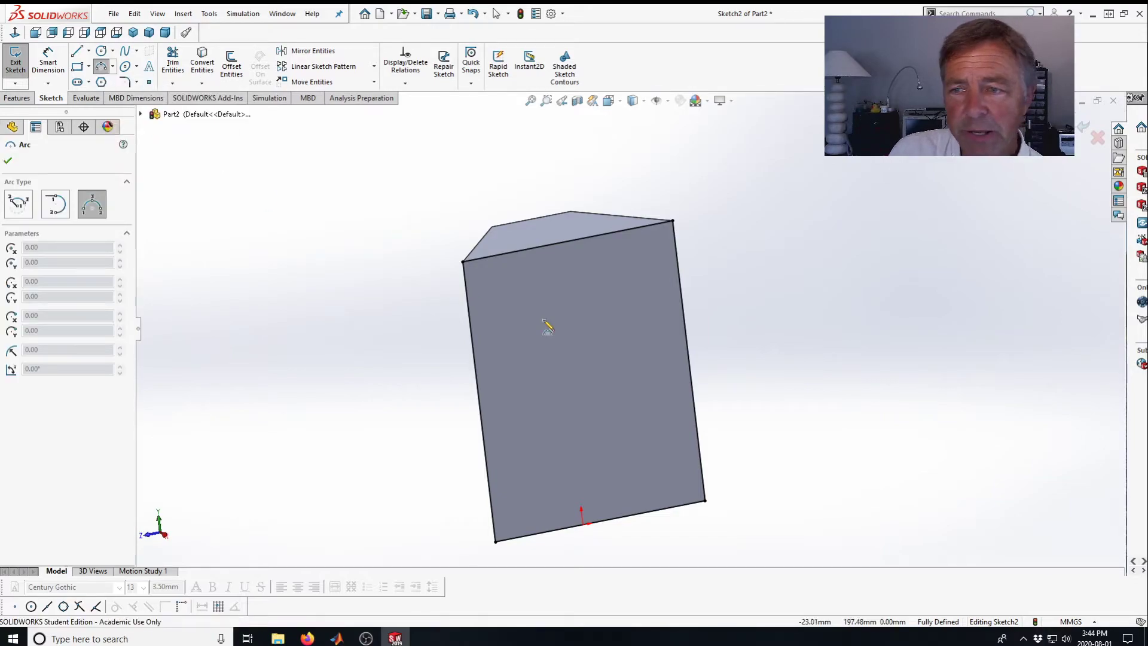
{"action": "left_click", "coordinate": [512, 329]}
{"action": "left_click", "coordinate": [566, 271]}
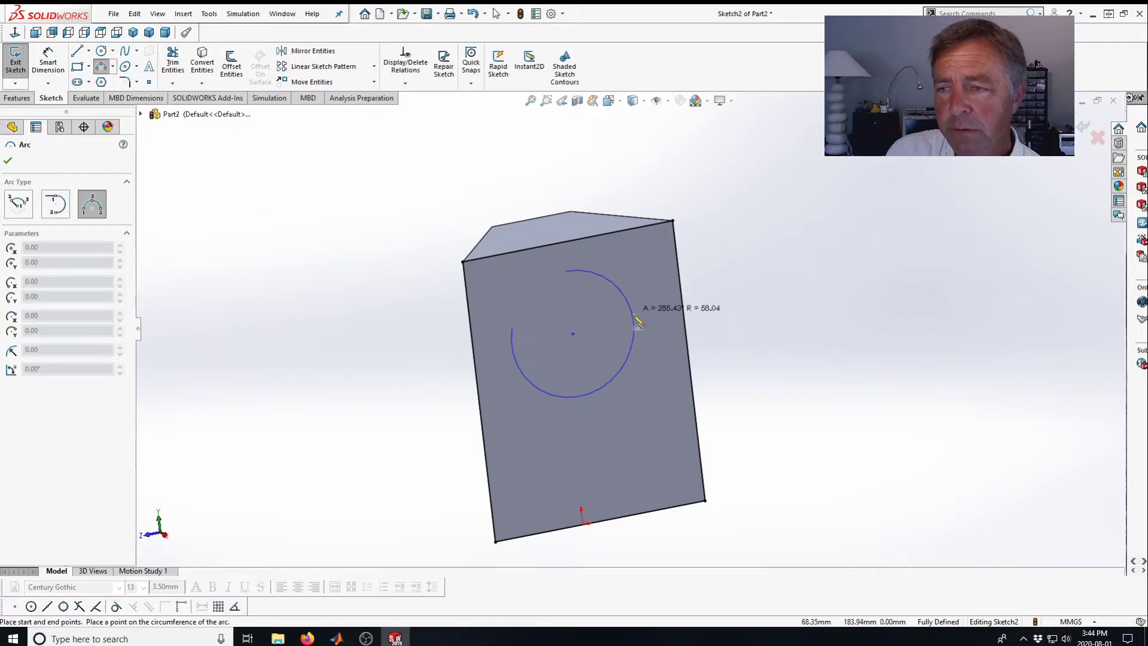
{"action": "left_click", "coordinate": [515, 276]}
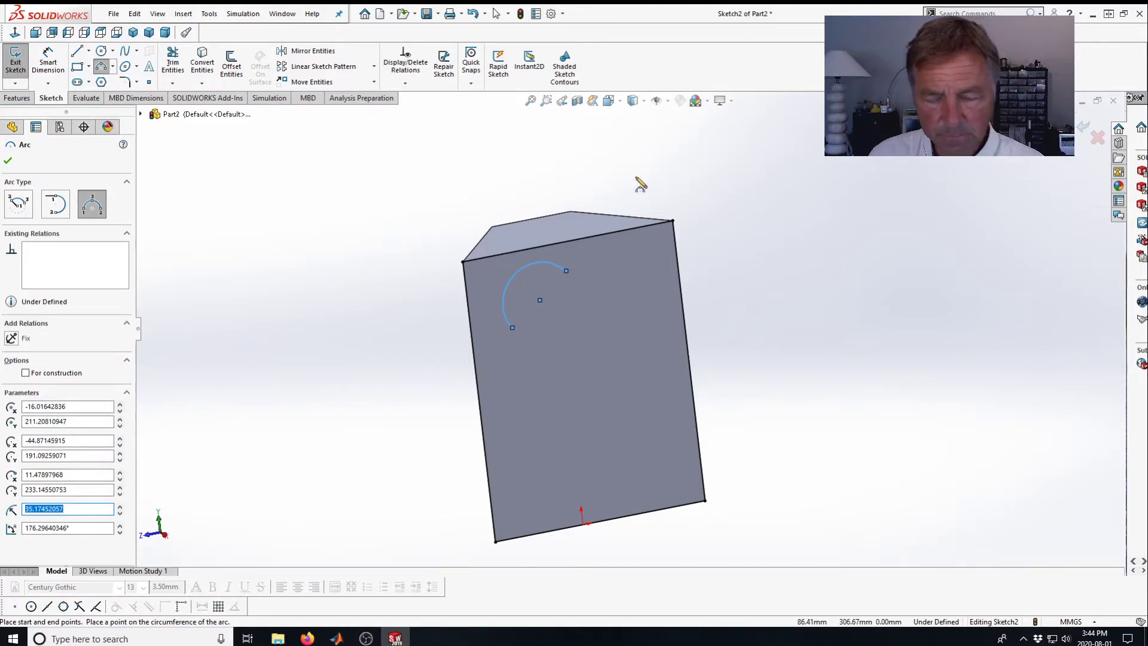
{"action": "key", "text": "Escape"}
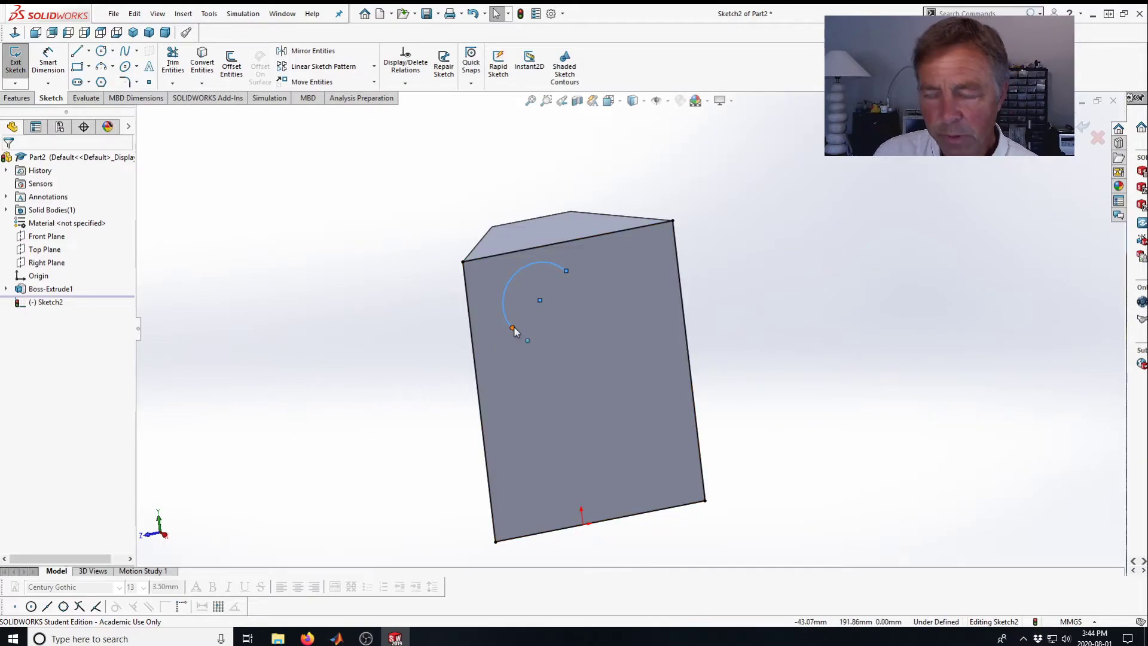
Make the arc's endpoints coincident with the left and right sides of the outline.
{"action": "left_click", "coordinate": [512, 327]}
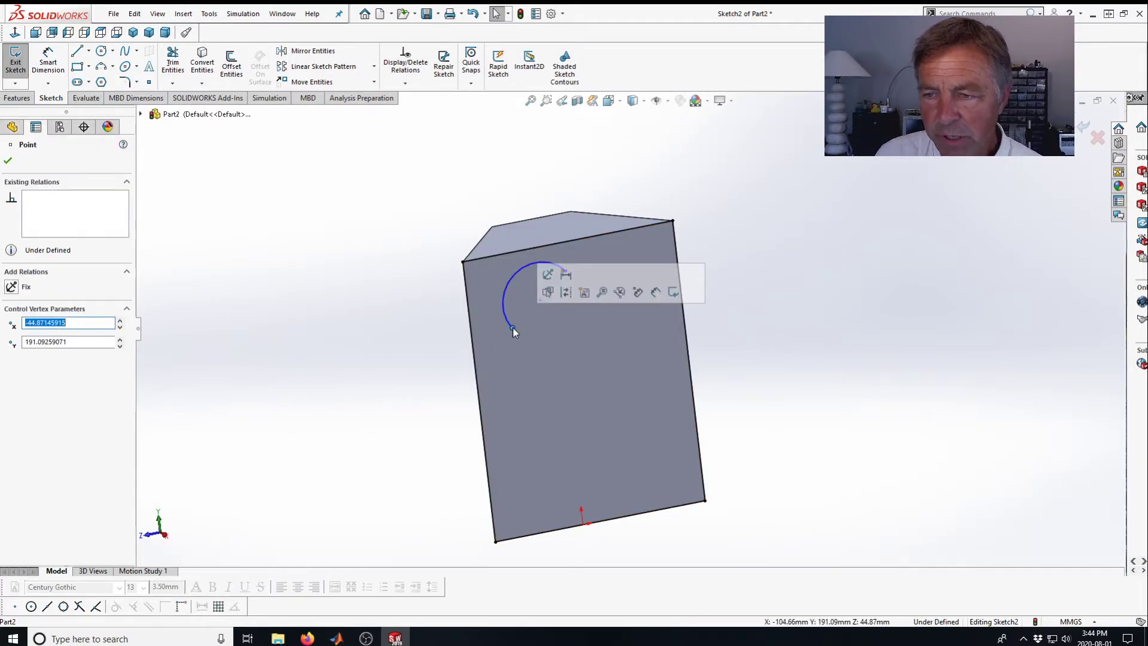
{"action": "left_click", "coordinate": [473, 337], "text": "ctrl"}
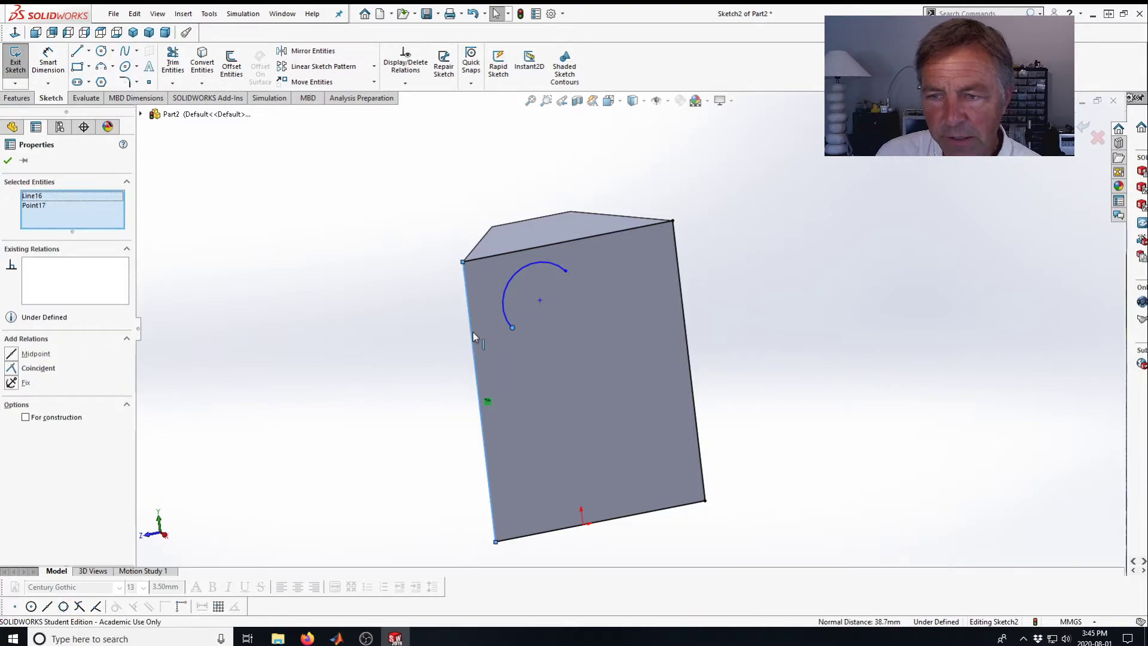
{"action": "left_click", "coordinate": [11, 368]}
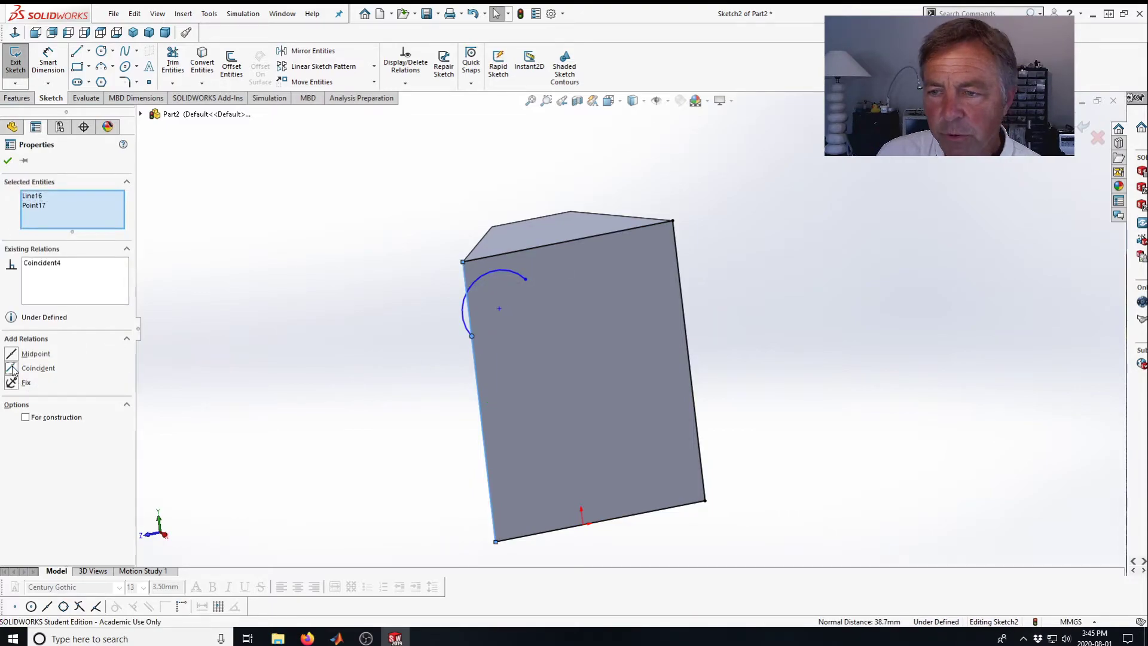
{"action": "left_click", "coordinate": [8, 160]}
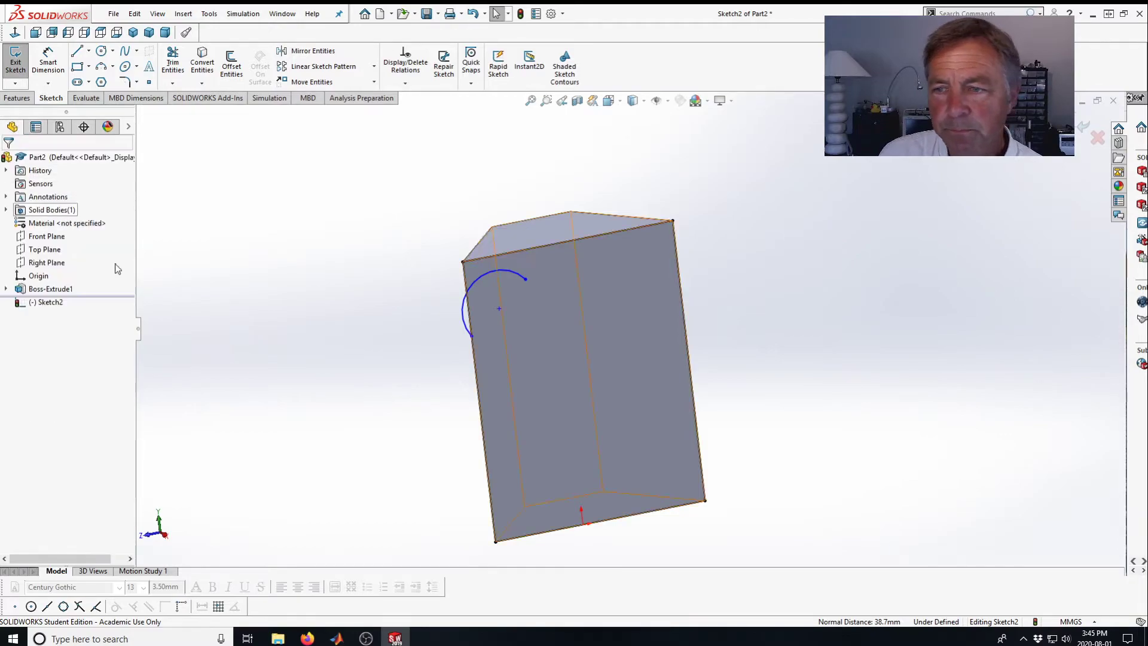
{"action": "left_click", "coordinate": [525, 279]}
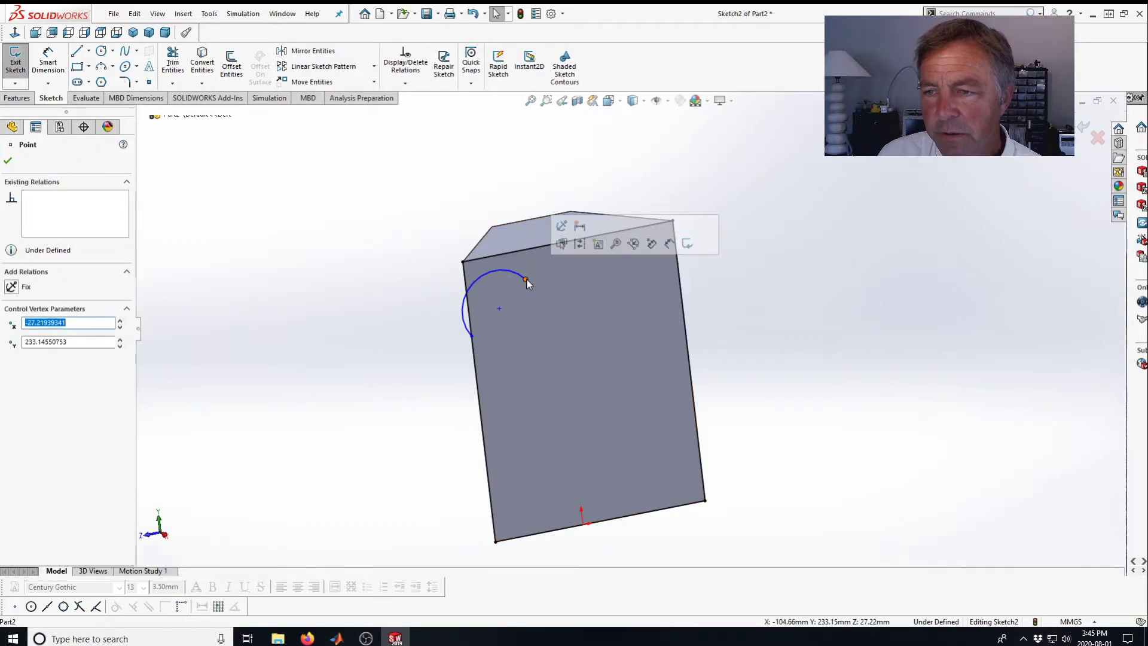
{"action": "left_click", "coordinate": [683, 310], "text": "ctrl"}
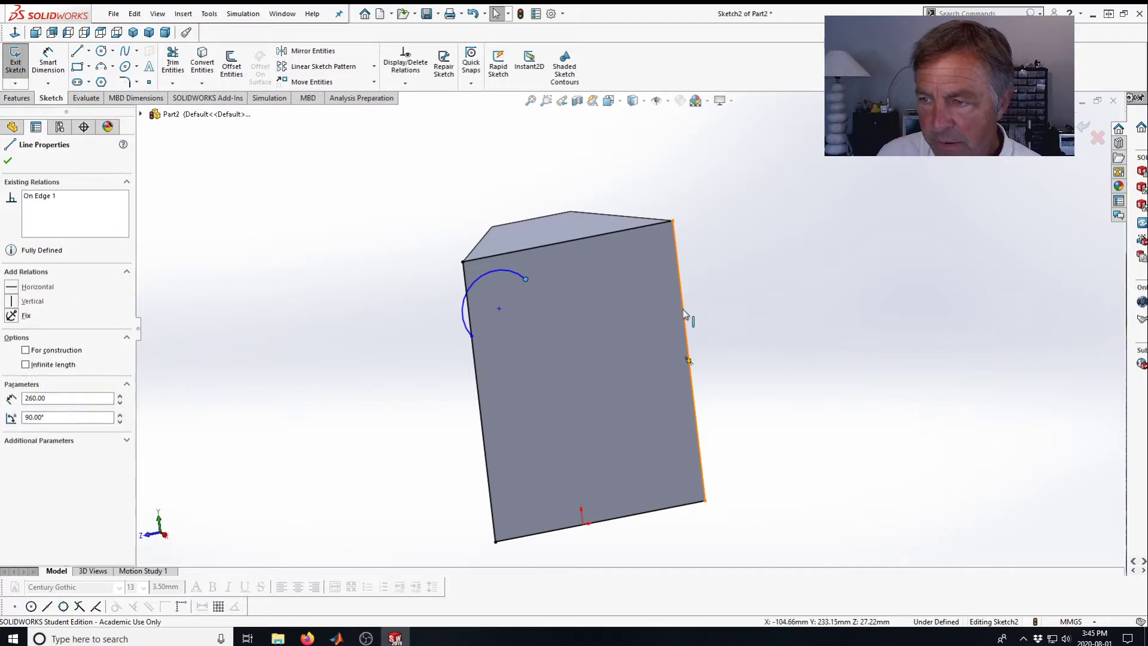
{"action": "left_click", "coordinate": [12, 368]}
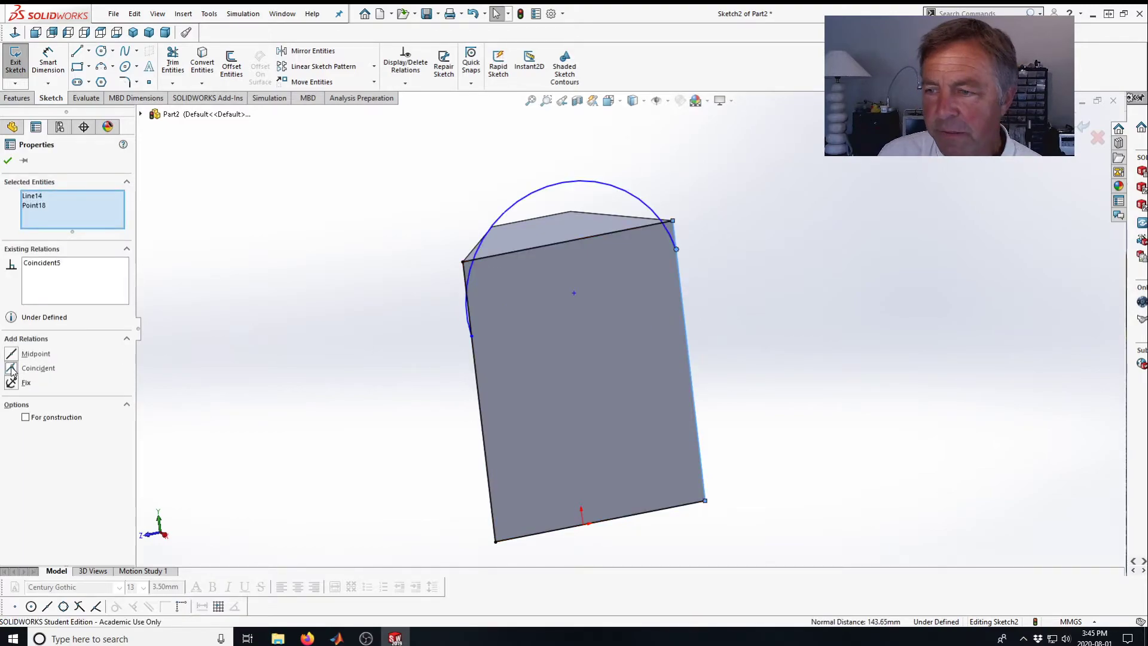
{"action": "left_click", "coordinate": [8, 161]}
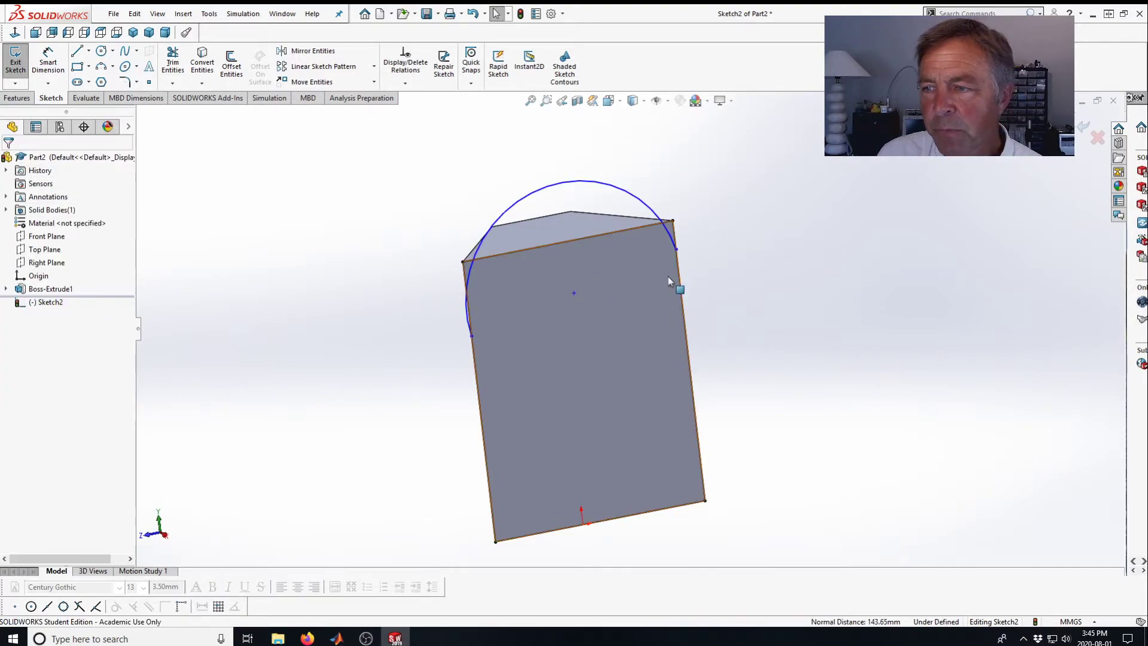
Make the arc's endpoints horizontal to each other and the arc tangent to the top edge line.
{"action": "left_click", "coordinate": [677, 250]}
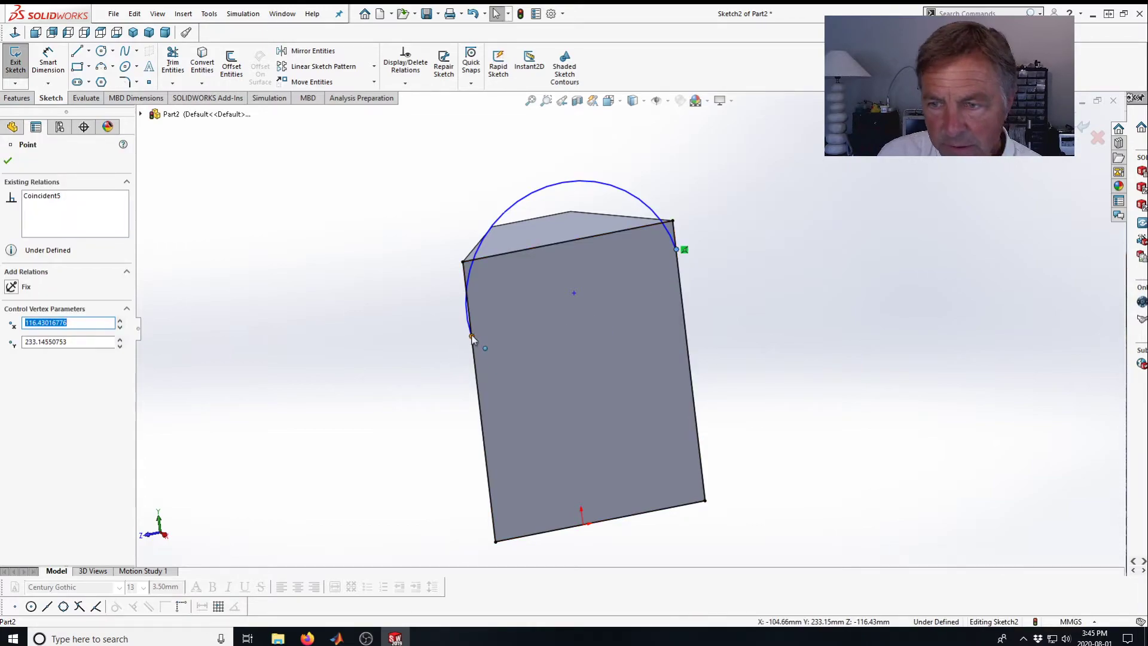
{"action": "left_click", "coordinate": [473, 337], "text": "ctrl"}
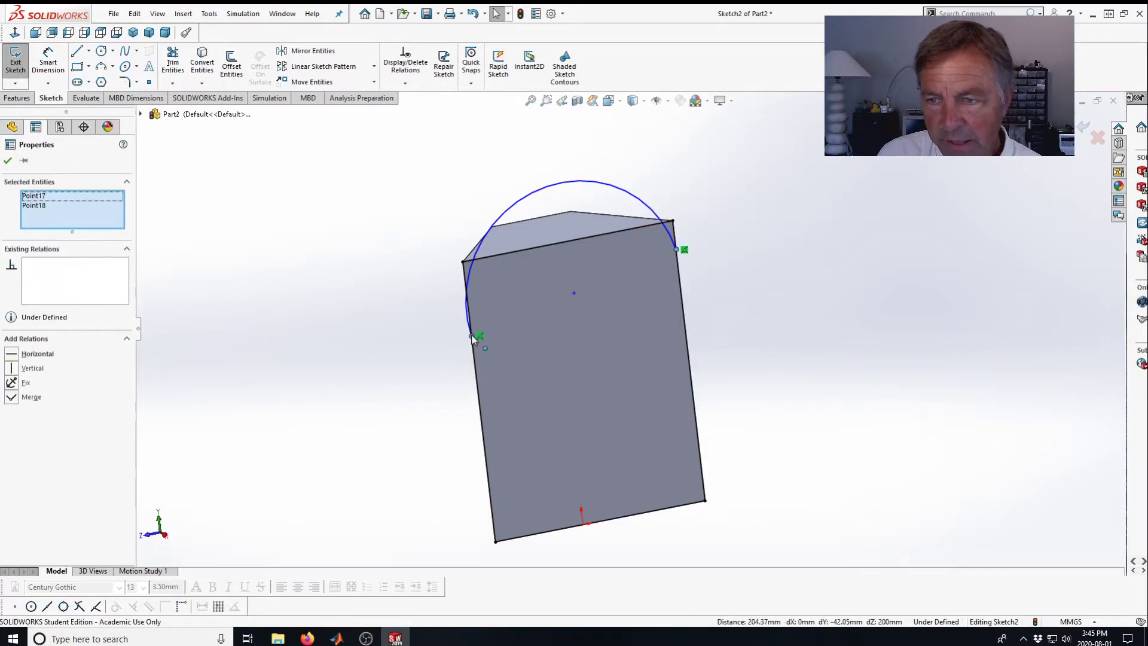
{"action": "left_click", "coordinate": [13, 354]}
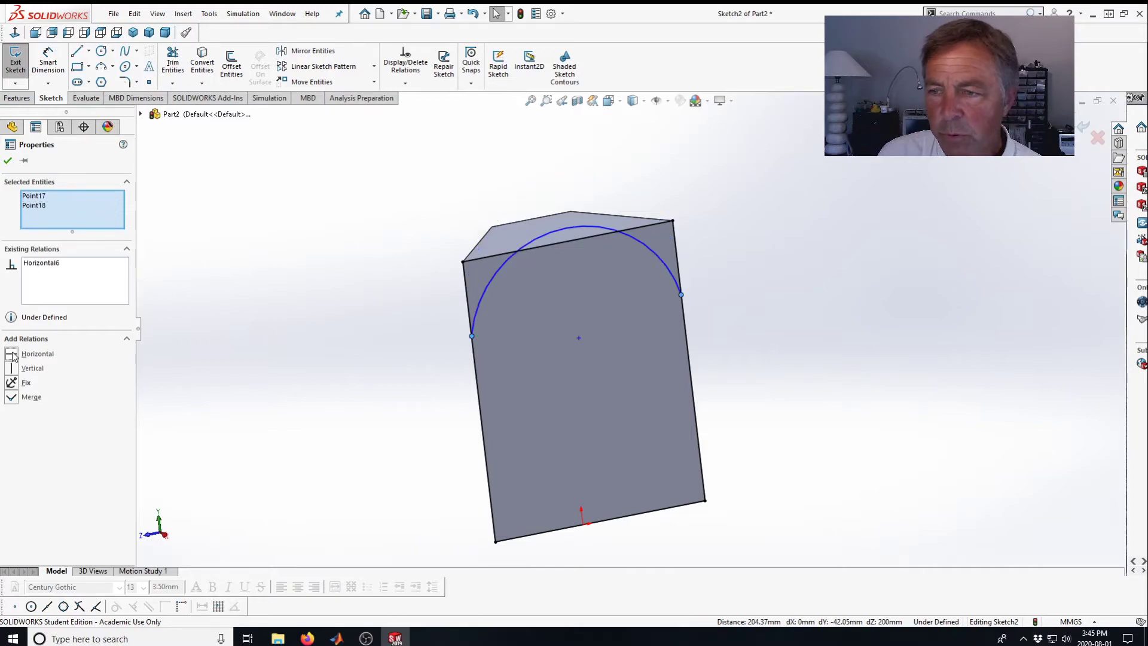
{"action": "left_click", "coordinate": [8, 161]}
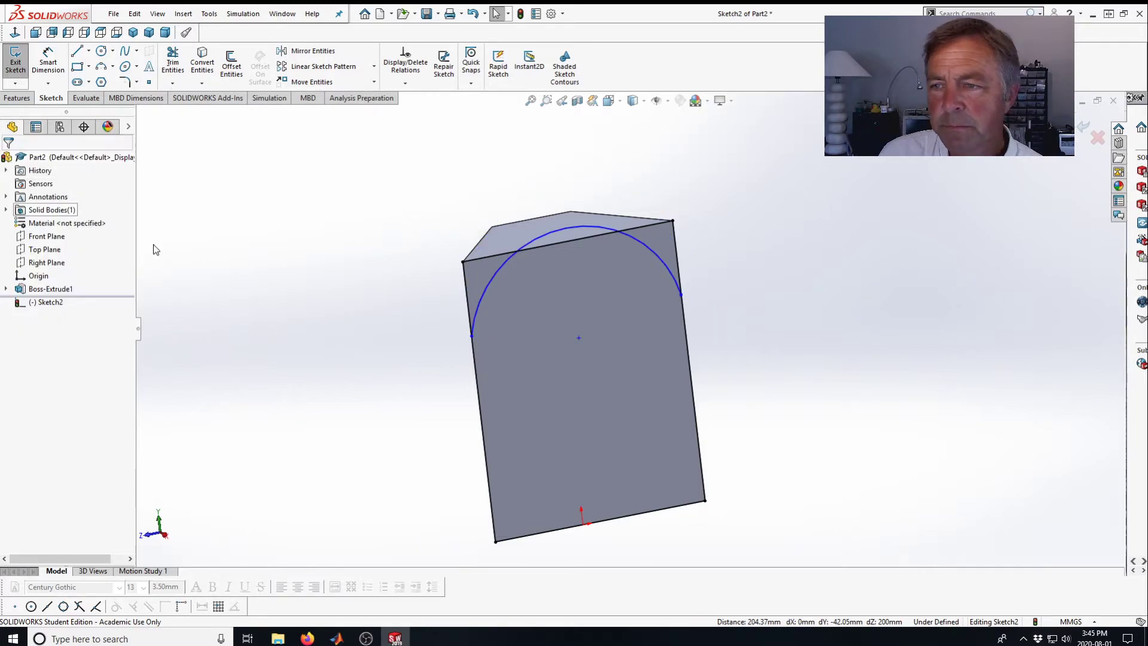
{"action": "left_click", "coordinate": [559, 230]}
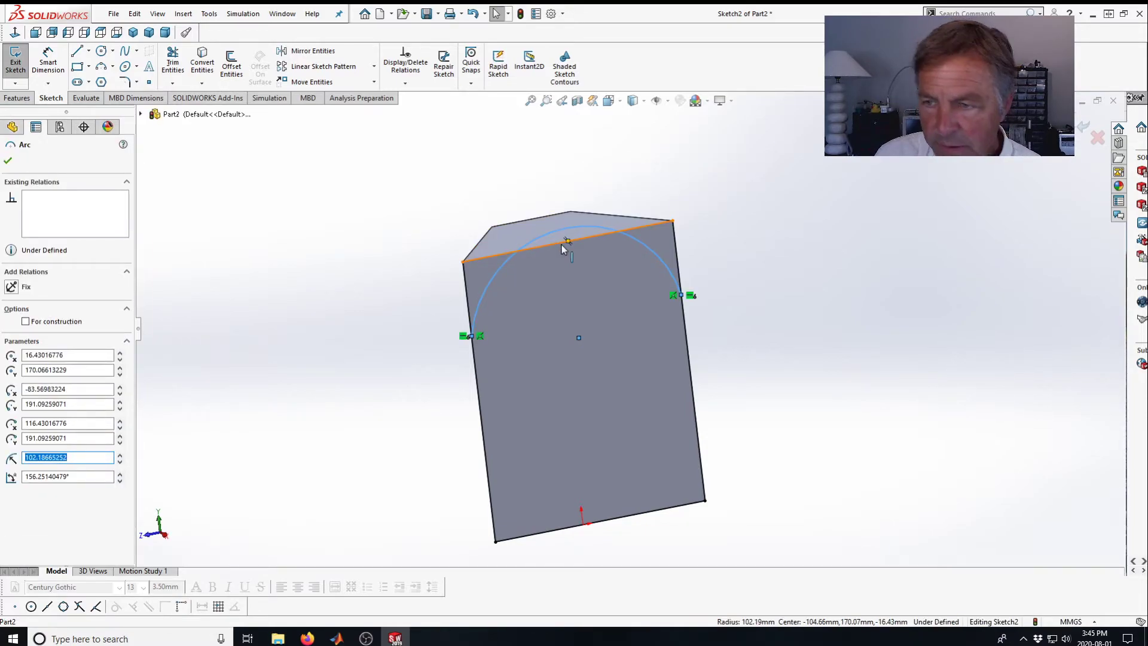
{"action": "left_click", "coordinate": [562, 243], "text": "ctrl"}
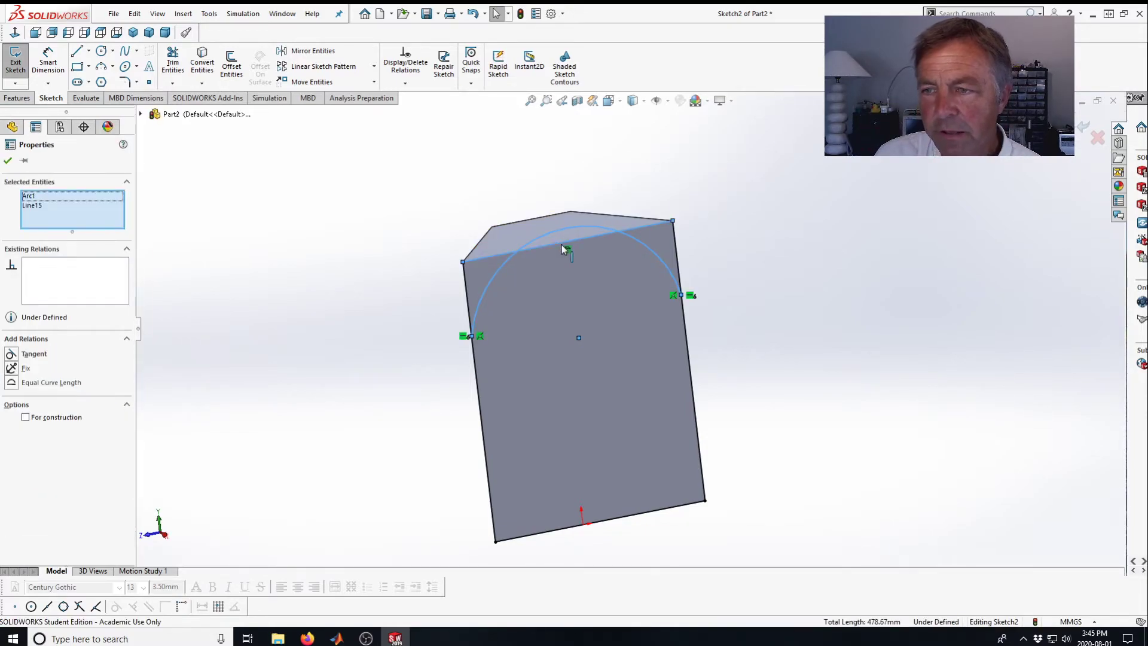
{"action": "left_click", "coordinate": [10, 355]}
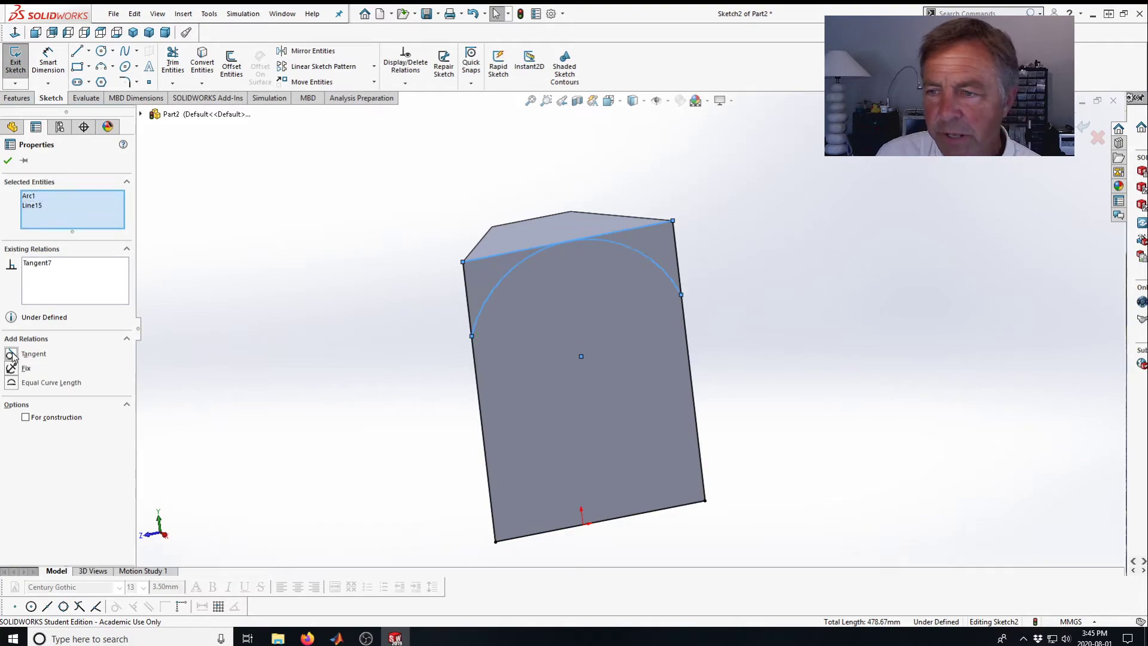
{"action": "left_click", "coordinate": [8, 160]}
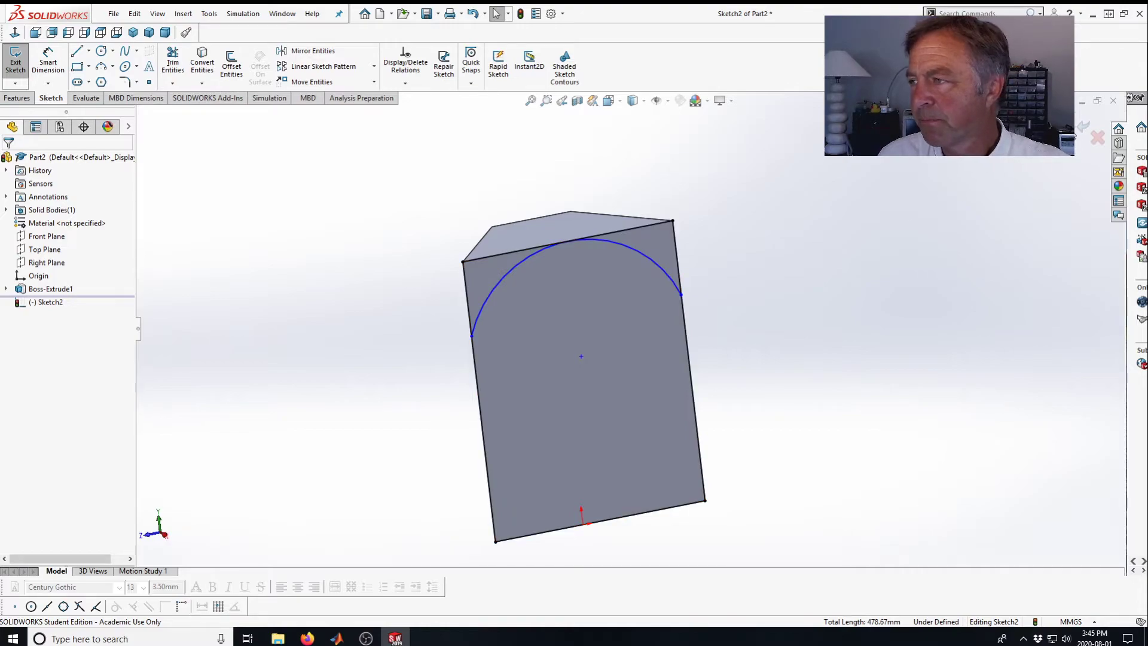
Cut-extrude the two corner regions outside the arc with a blind depth of 260 mm.
{"action": "key", "text": "c"}
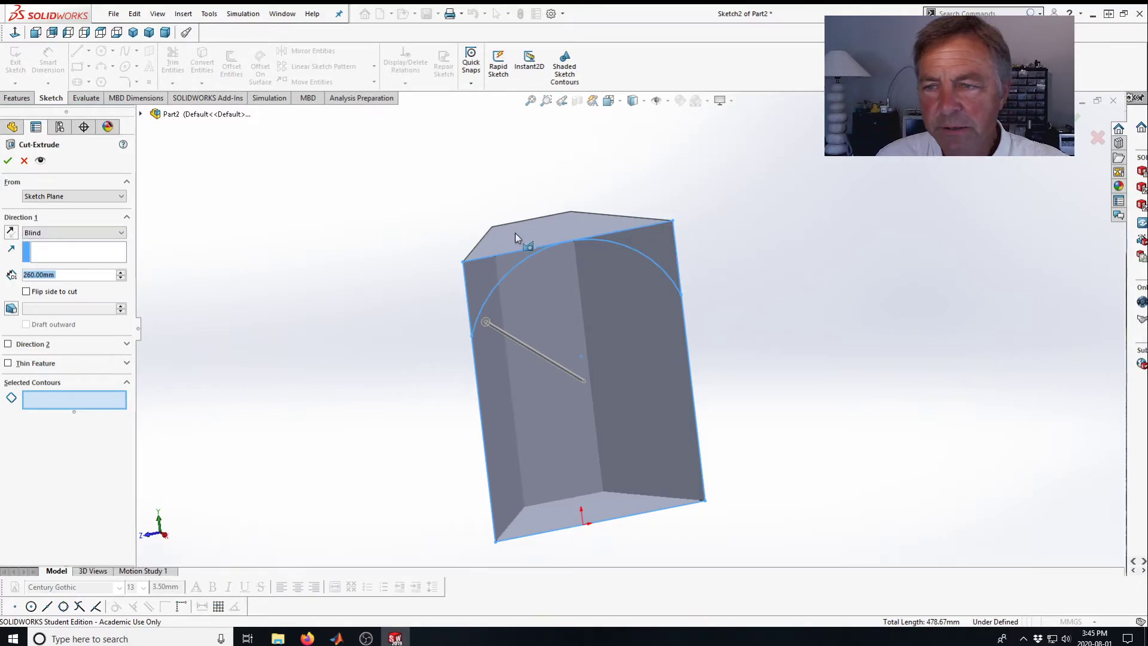
{"action": "left_click", "coordinate": [492, 276]}
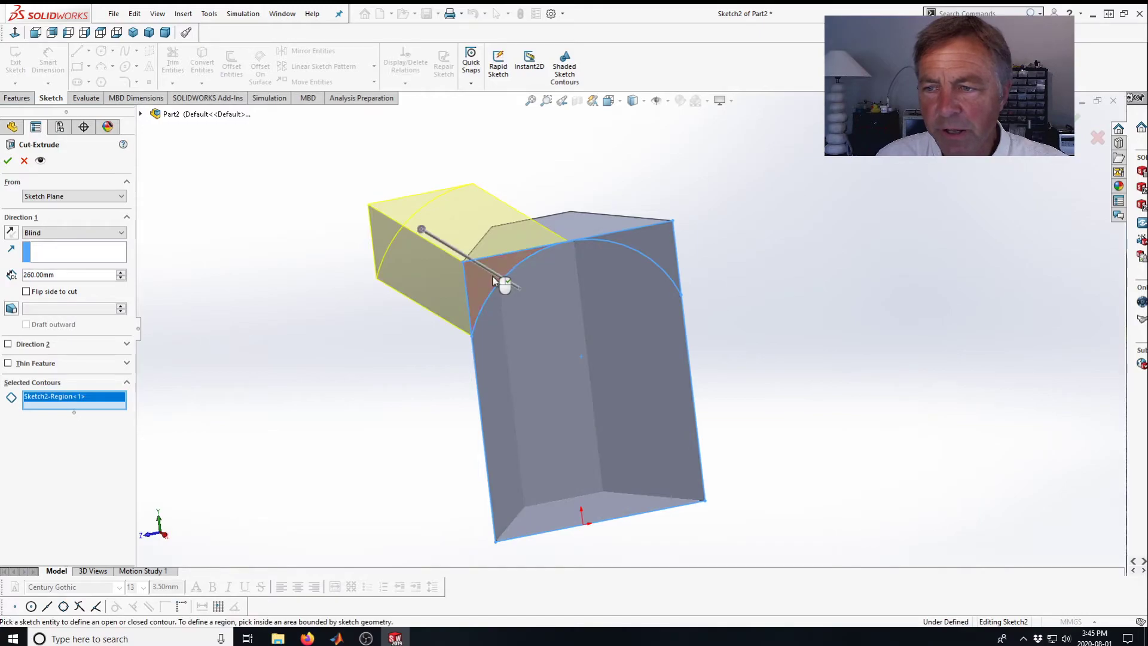
{"action": "left_click", "coordinate": [659, 246]}
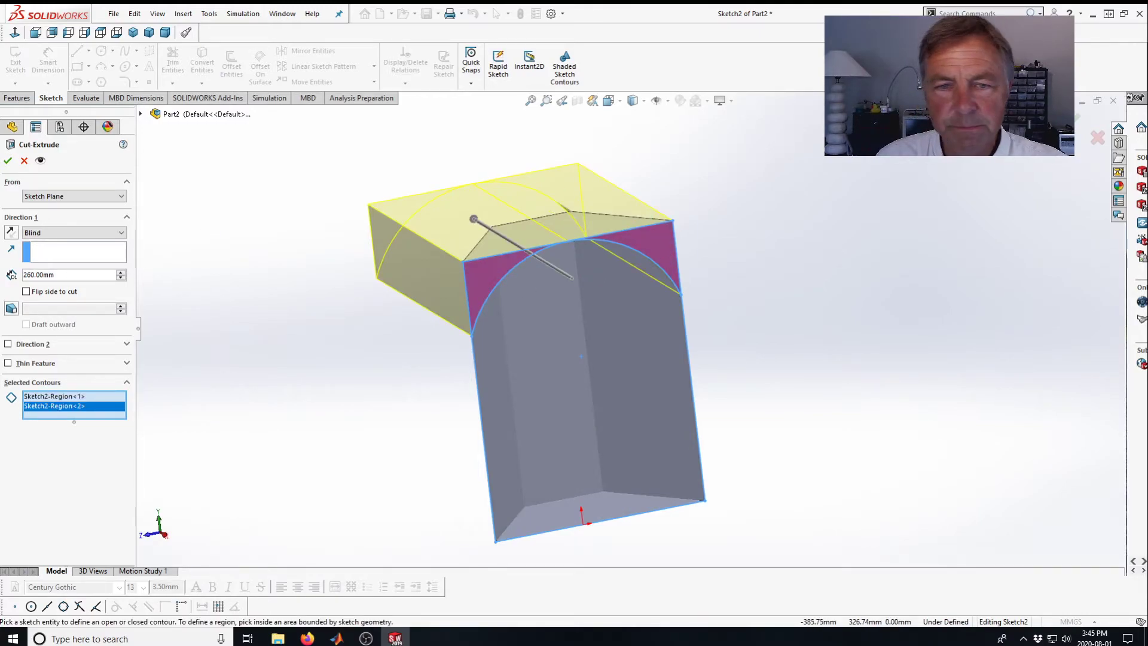
{"action": "left_click", "coordinate": [8, 160]}
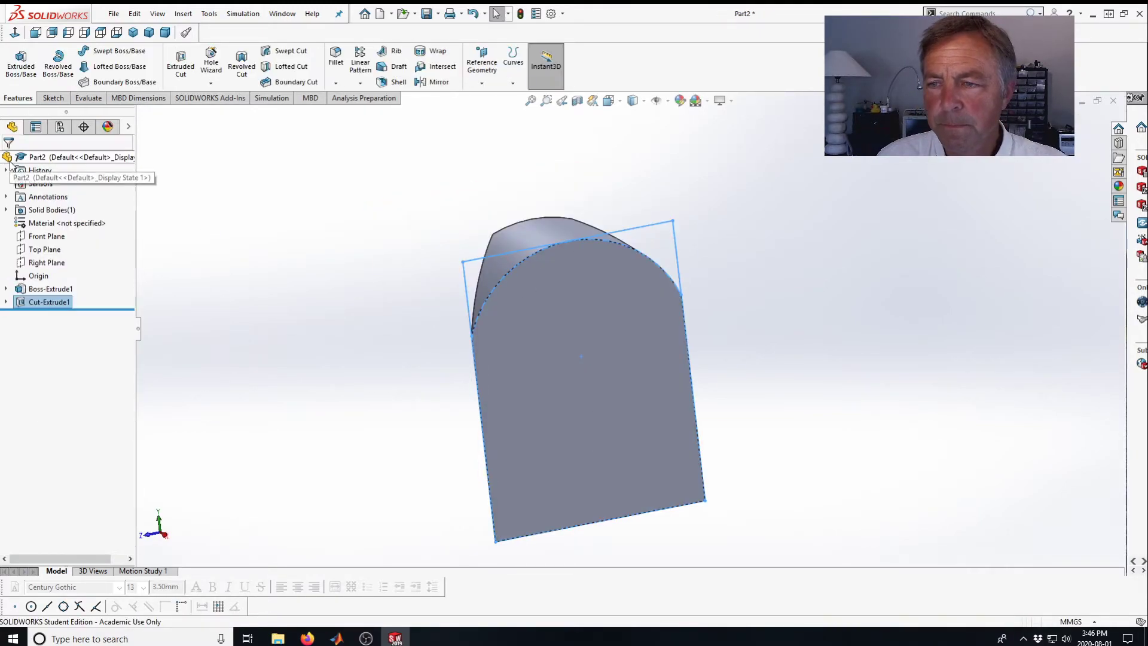
{"action": "mouse_move", "coordinate": [232, 263]}
{"action": "middle_mouse_down"}
{"action": "mouse_move", "coordinate": [374, 239]}
{"action": "mouse_move", "coordinate": [279, 256]}
{"action": "mouse_move", "coordinate": [187, 230]}
{"action": "mouse_move", "coordinate": [354, 267]}
{"action": "mouse_move", "coordinate": [256, 267]}
{"action": "mouse_move", "coordinate": [199, 286]}
{"action": "mouse_move", "coordinate": [262, 264]}
{"action": "mouse_move", "coordinate": [303, 267]}
{"action": "mouse_move", "coordinate": [305, 292]}
{"action": "mouse_move", "coordinate": [237, 285]}
{"action": "mouse_move", "coordinate": [228, 267]}
{"action": "mouse_move", "coordinate": [313, 256]}
{"action": "mouse_move", "coordinate": [233, 276]}
{"action": "middle_mouse_up"}
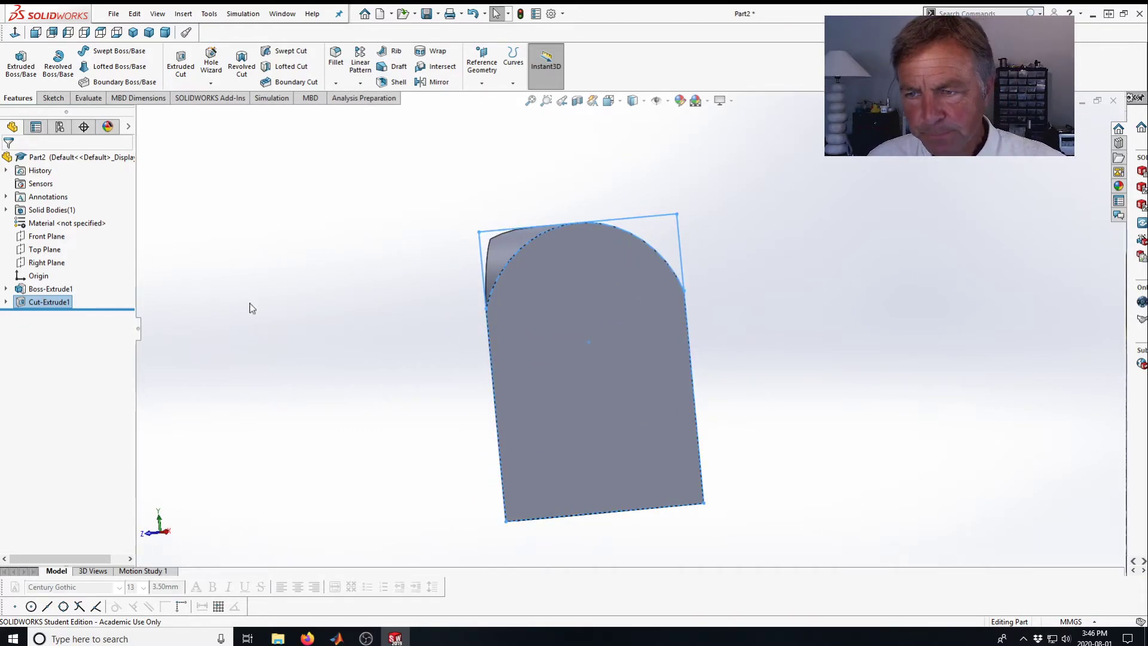
Inspect the cut-extrude feature and its underlying sketch while orbiting around the part.
{"action": "left_click", "coordinate": [22, 304]}
{"action": "left_click", "coordinate": [332, 269]}
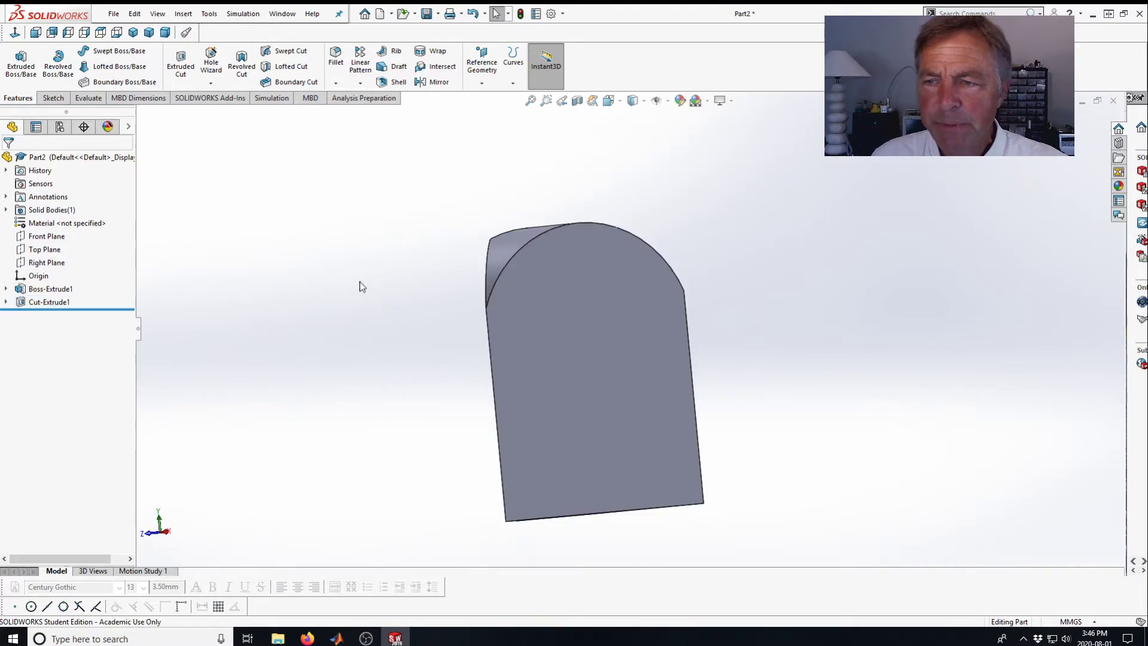
{"action": "middle_click_drag", "start_coordinate": [404, 318], "coordinate": [490, 305]}
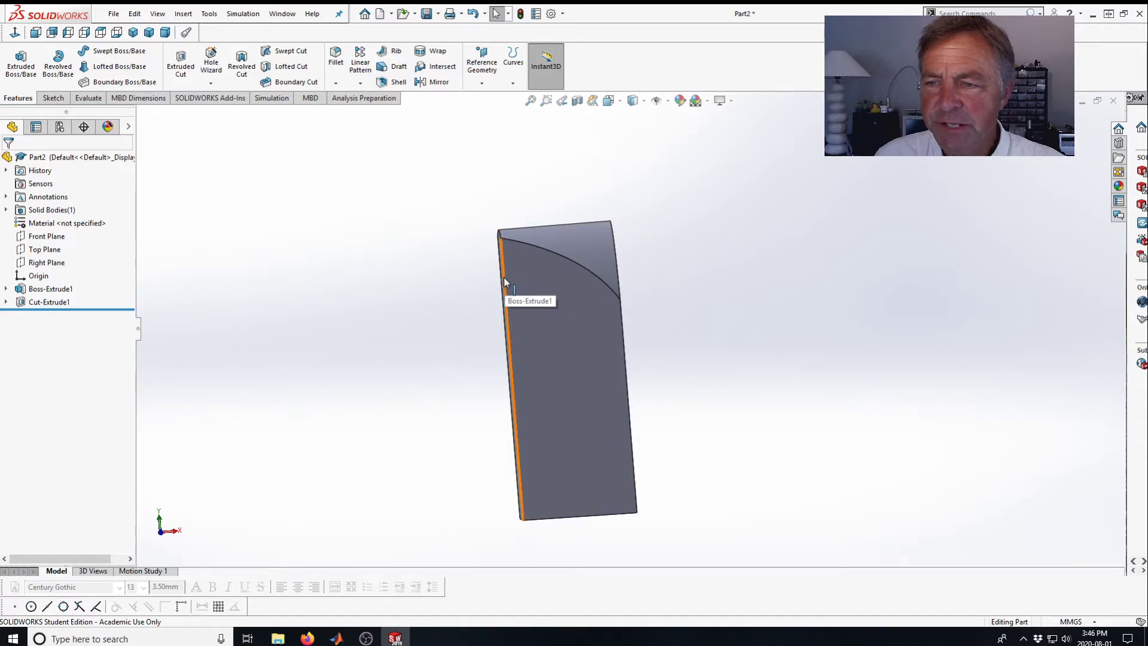
{"action": "middle_click_drag", "start_coordinate": [648, 219], "coordinate": [544, 255]}
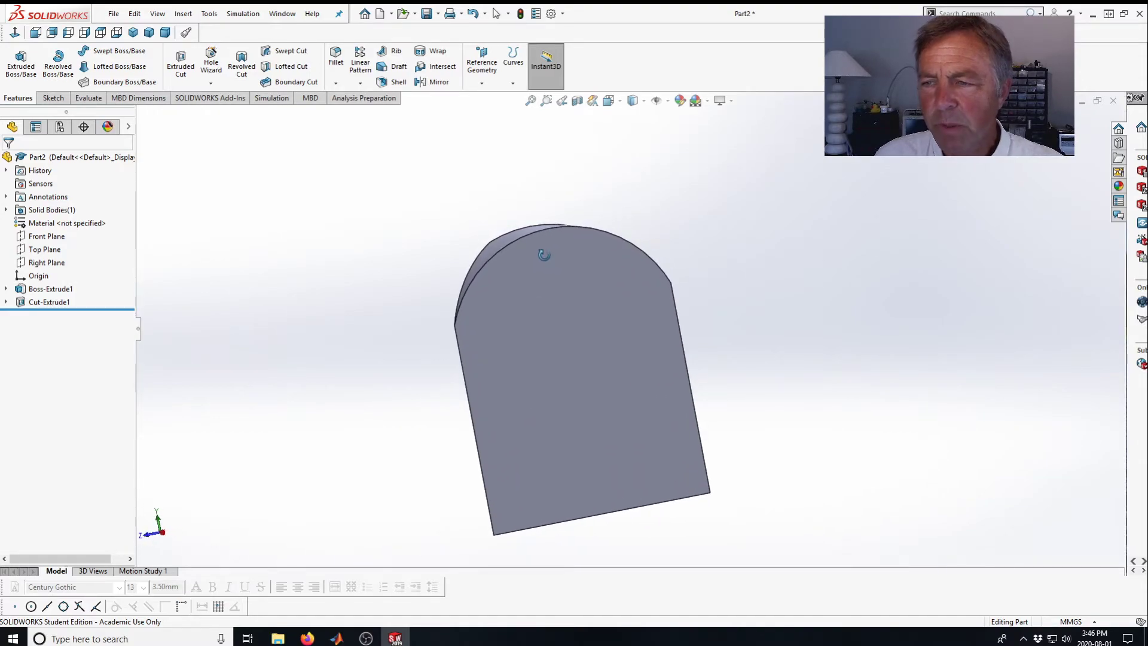
{"action": "middle_click_drag", "start_coordinate": [326, 318], "coordinate": [434, 289]}
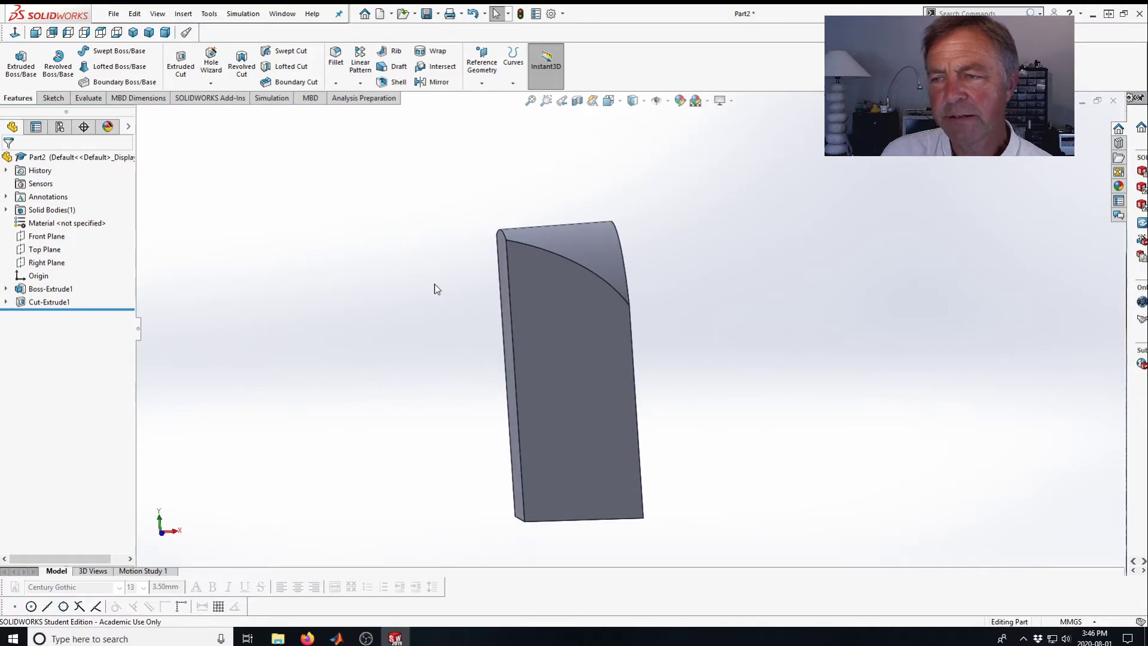
{"action": "mouse_move", "coordinate": [389, 240]}
{"action": "middle_mouse_down"}
{"action": "mouse_move", "coordinate": [323, 241]}
{"action": "mouse_move", "coordinate": [383, 238]}
{"action": "middle_mouse_up"}
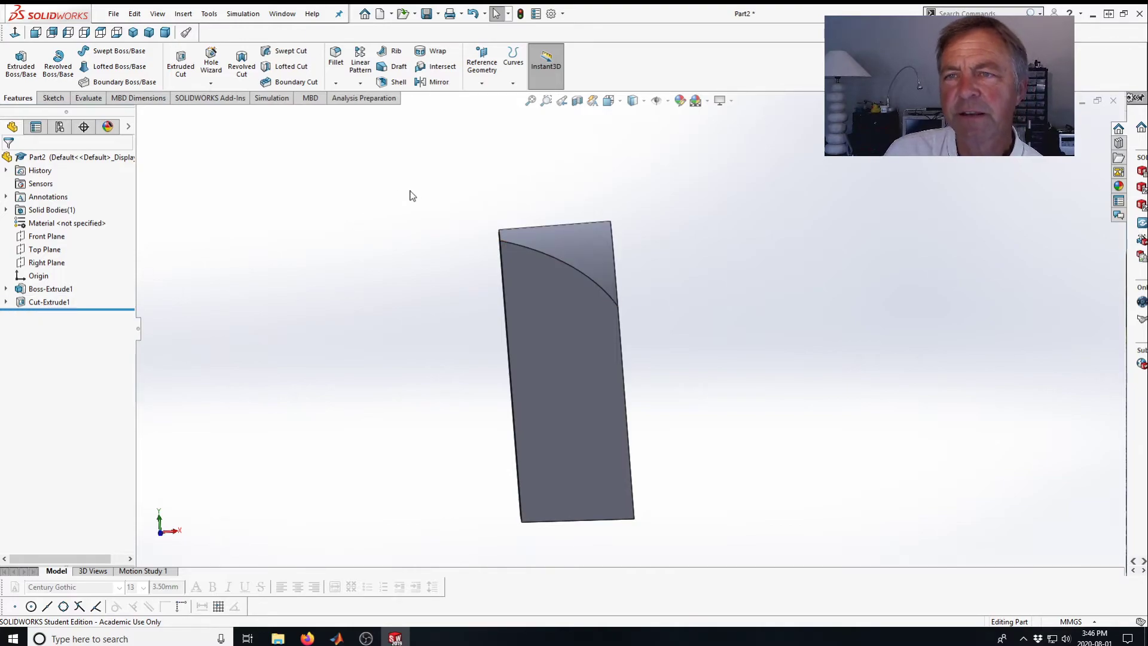
{"action": "left_click", "coordinate": [6, 303]}
{"action": "left_click", "coordinate": [41, 314]}
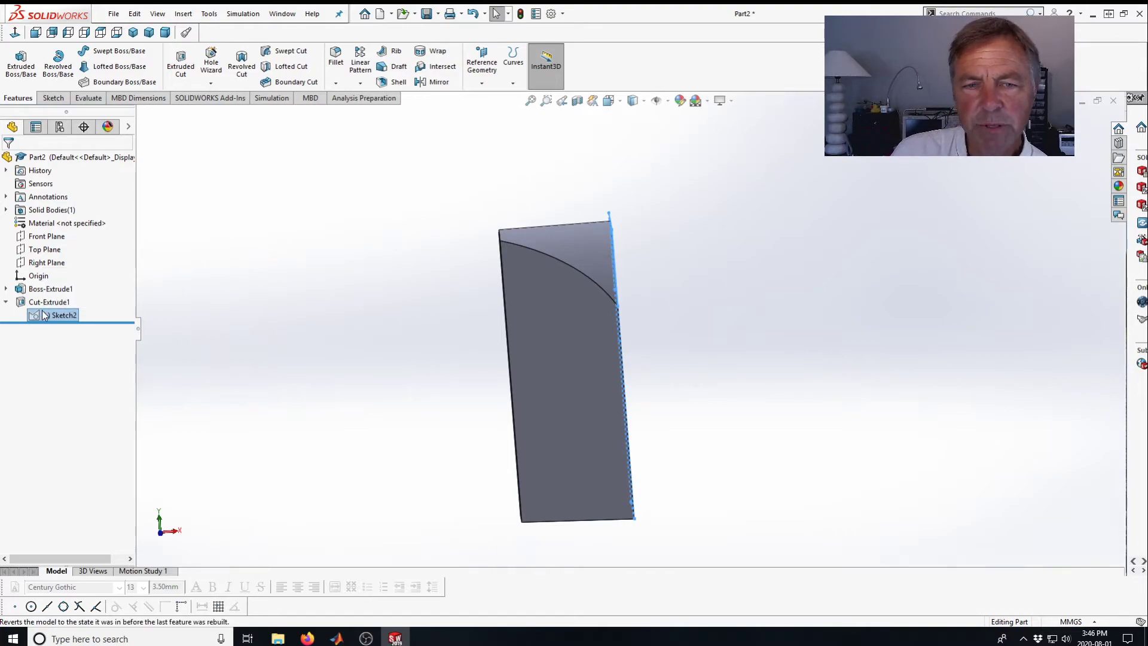
{"action": "left_click", "coordinate": [200, 273]}
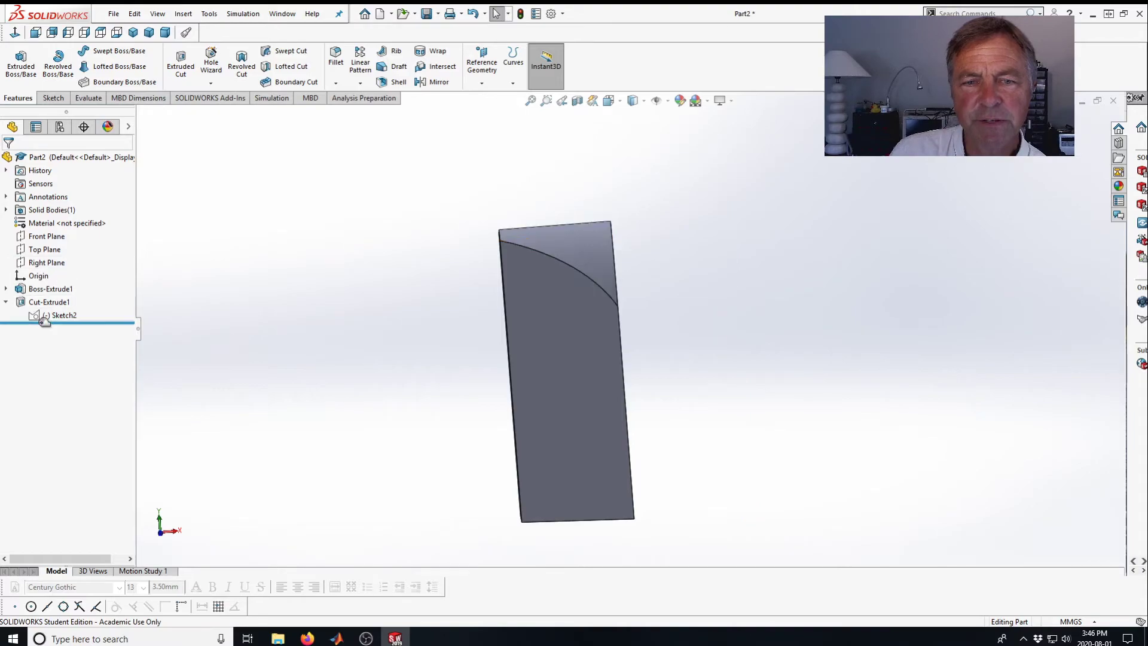
{"action": "left_click", "coordinate": [7, 303]}
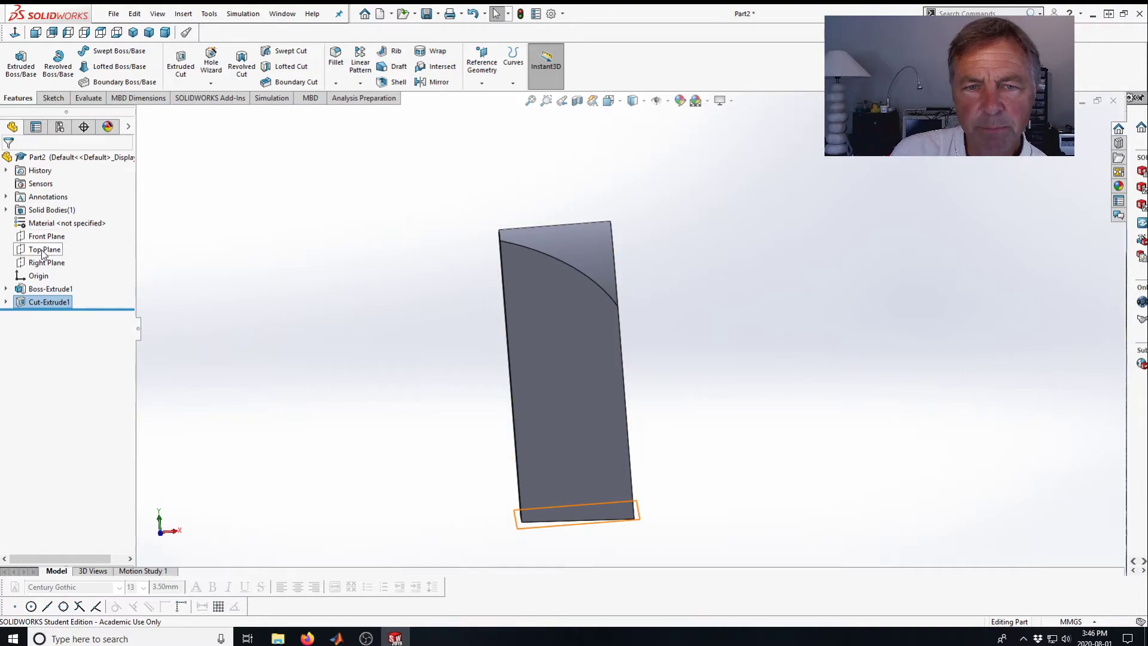
Roll the feature tree back to before the cut-extrude so only the extruded block shows.
{"action": "middle_click_drag", "start_coordinate": [440, 357], "coordinate": [402, 352]}
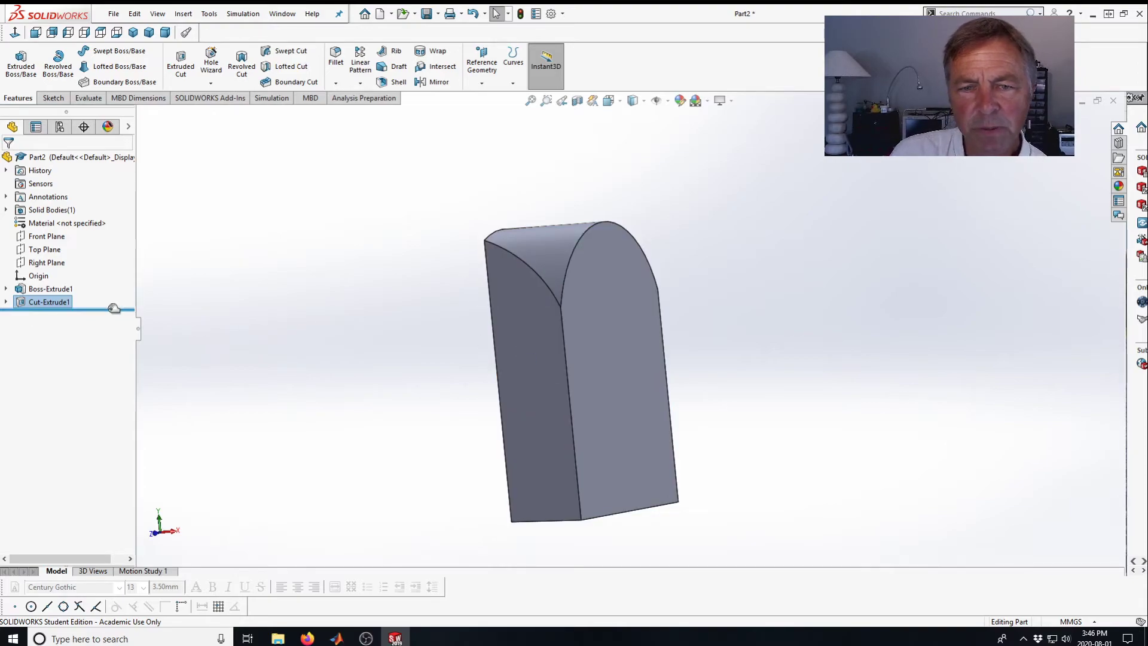
{"action": "left_click_drag", "start_coordinate": [113, 306], "coordinate": [113, 294]}
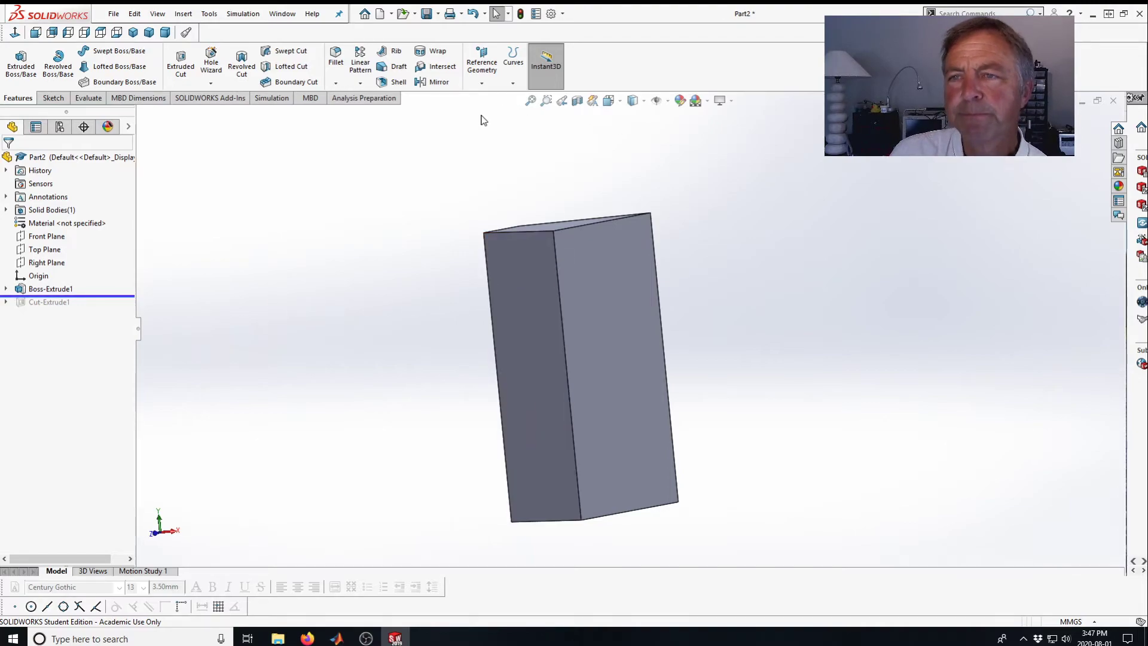
{"action": "scroll", "coordinate": [488, 176], "scroll_direction": "up", "scroll_amount": 1}
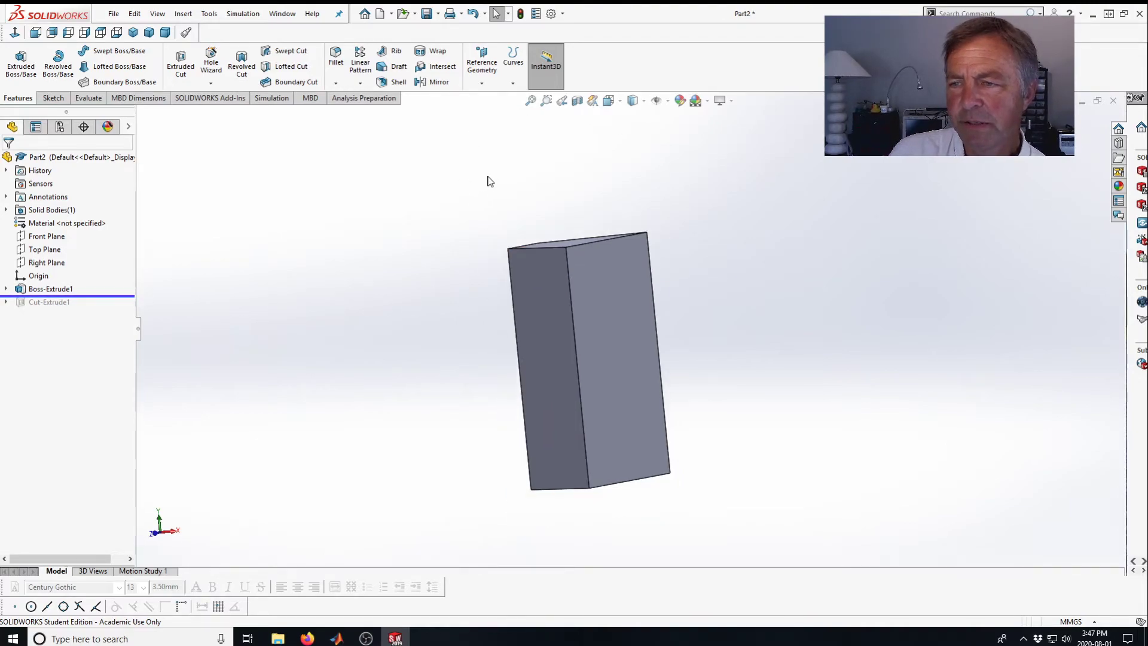
{"action": "scroll", "coordinate": [447, 160], "scroll_direction": "down", "scroll_amount": 1}
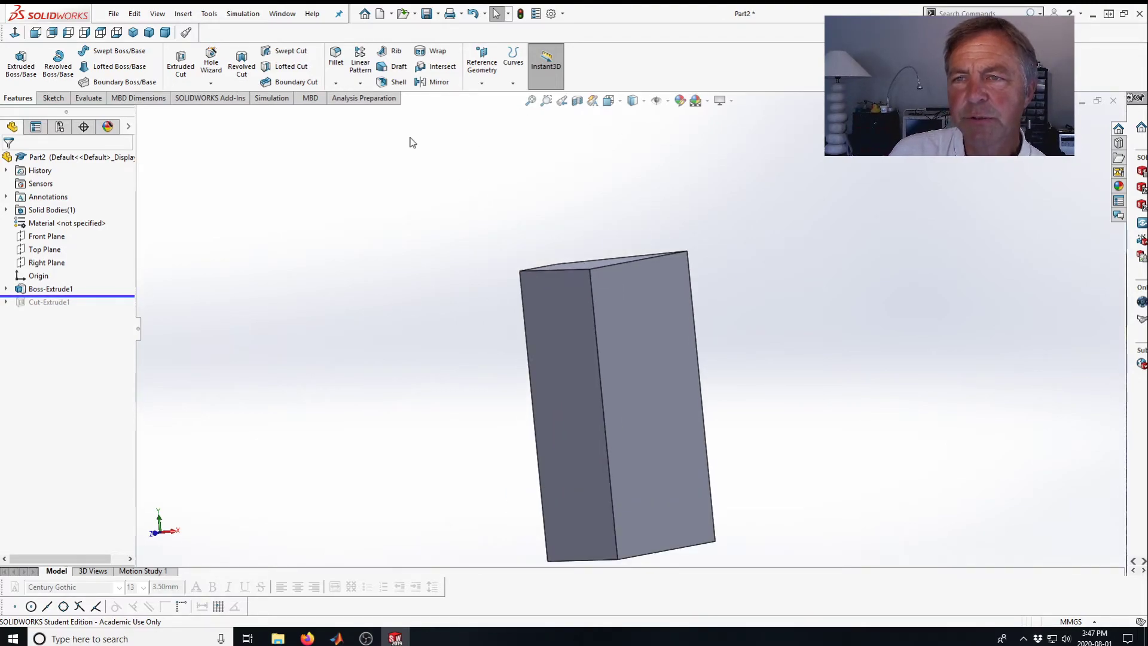
Start a reference plane on the block's side face using the angle option set to 60°.
{"action": "left_click", "coordinate": [482, 62]}
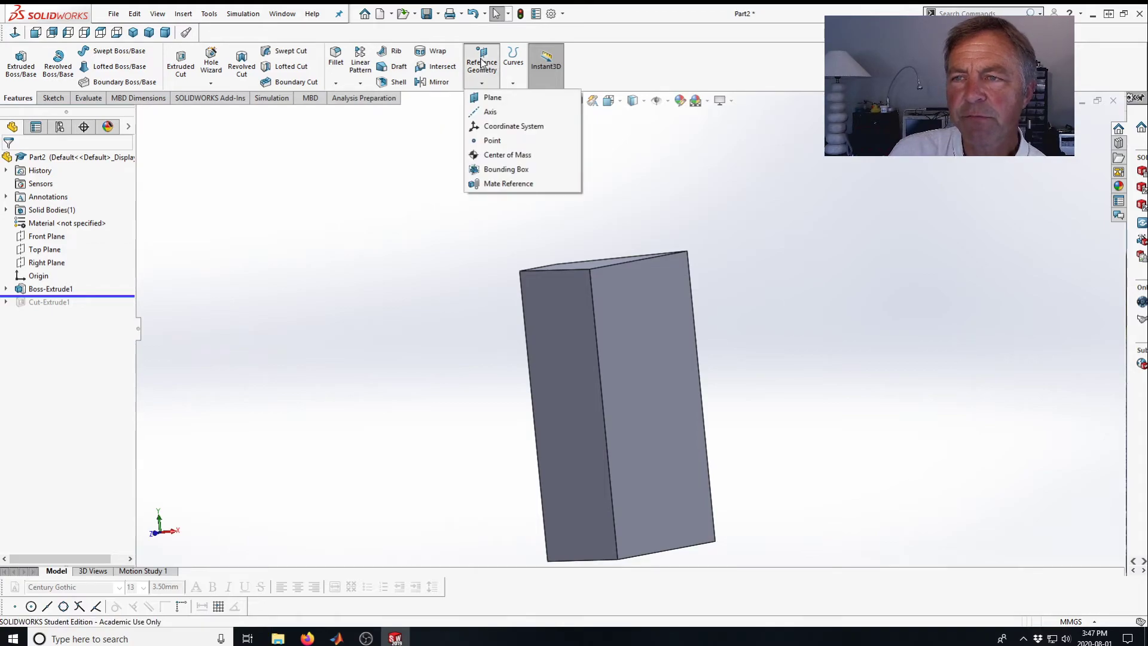
{"action": "left_click", "coordinate": [491, 99]}
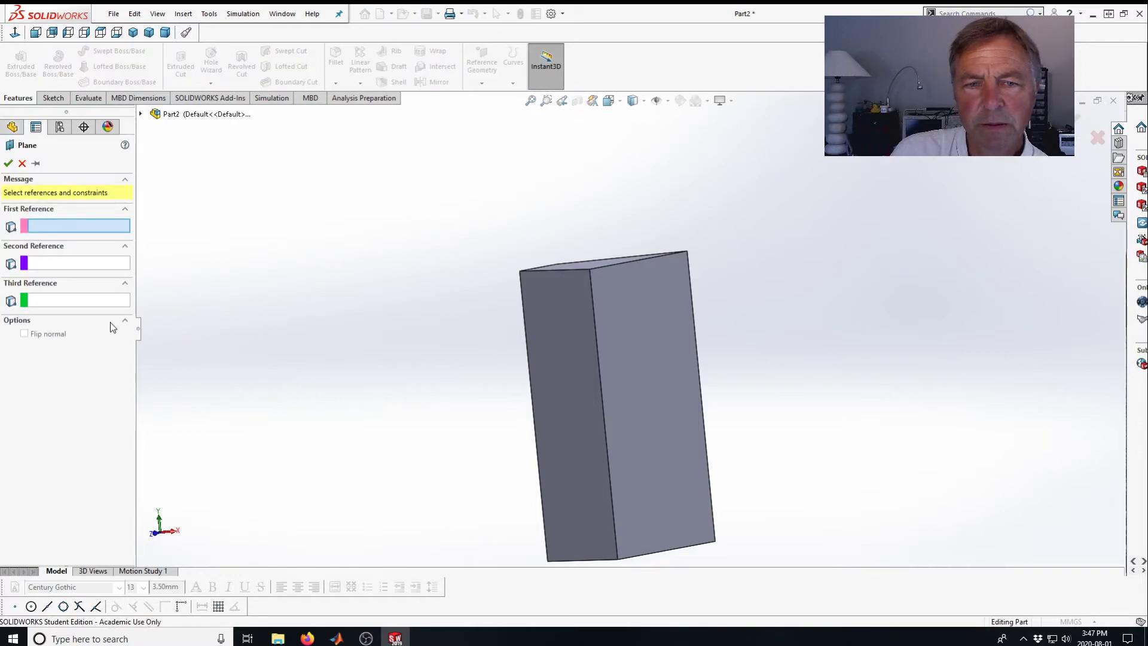
{"action": "left_click", "coordinate": [645, 324]}
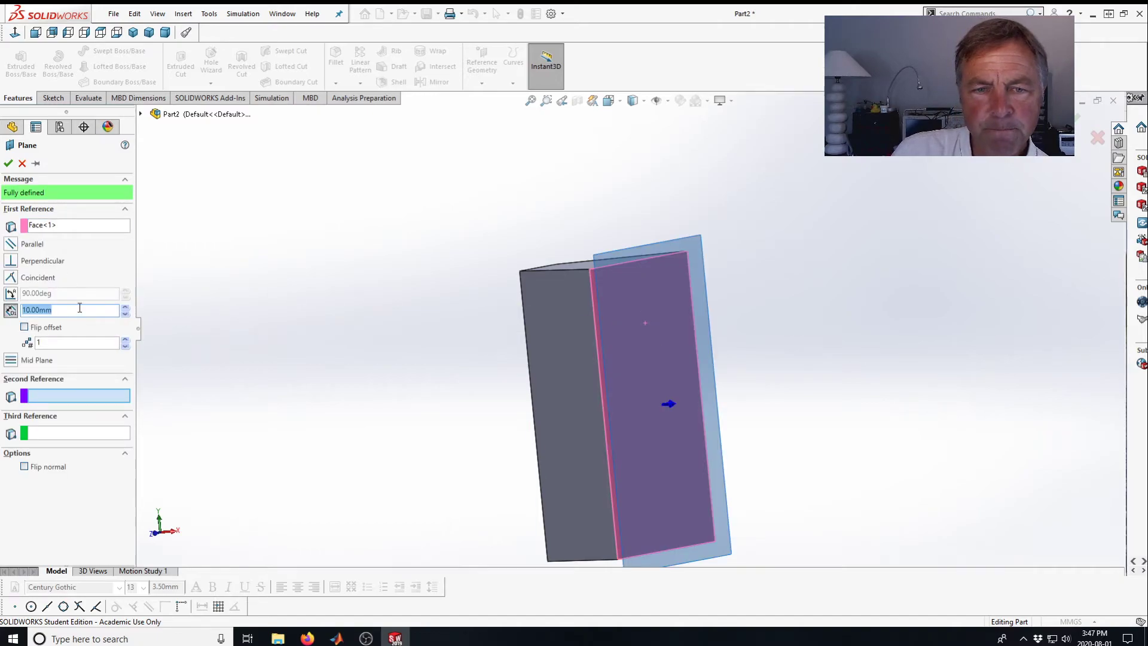
{"action": "left_click", "coordinate": [11, 294]}
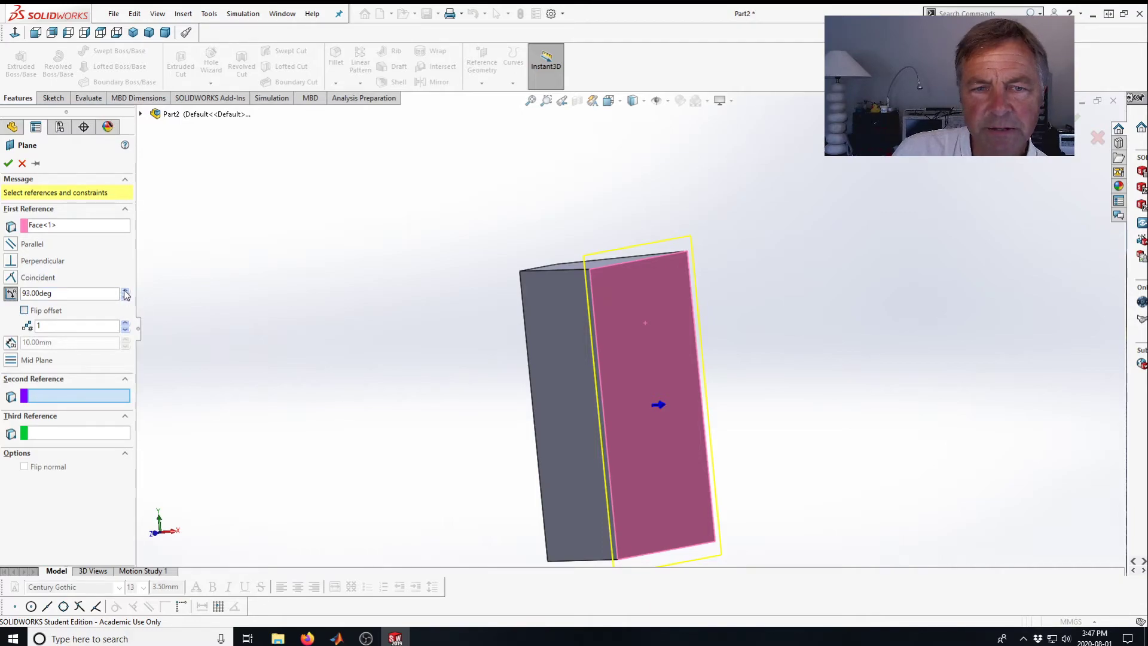
{"action": "left_click", "coordinate": [80, 293]}
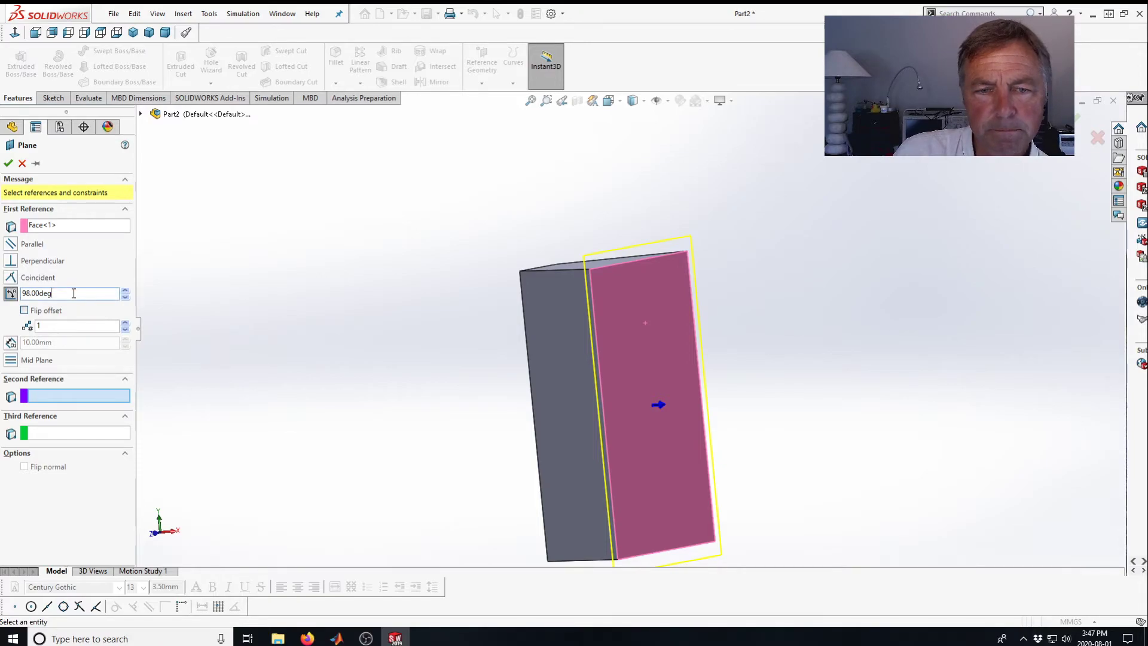
{"action": "type", "text": "6"}
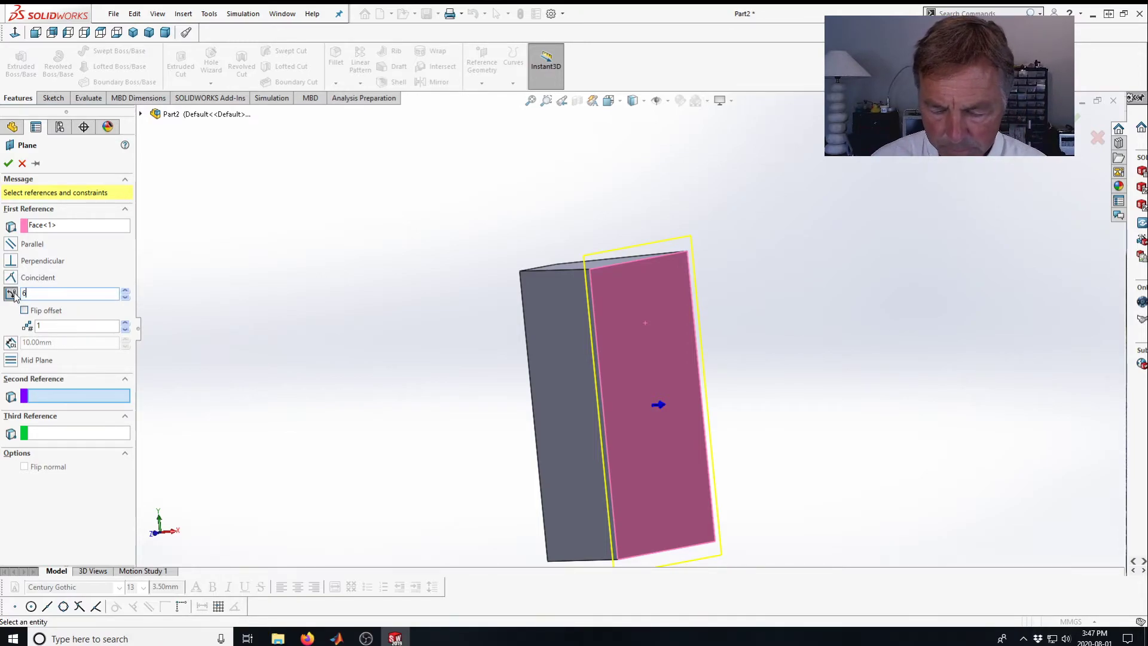
{"action": "type", "text": "0"}
{"action": "key", "text": "Return"}
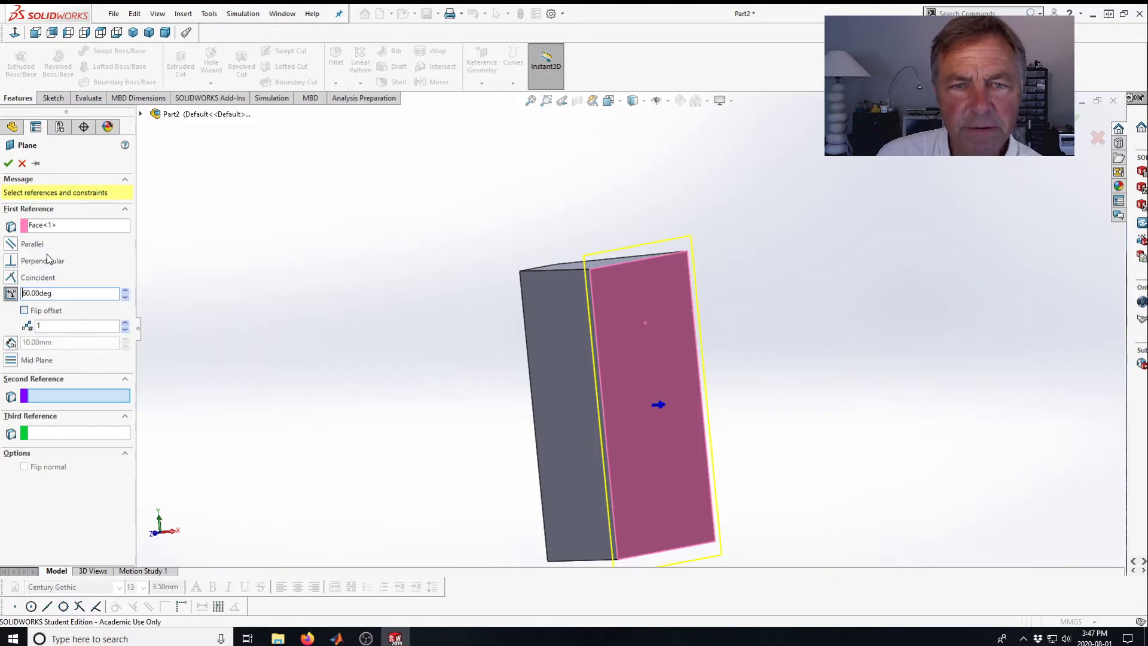
Try the coincident option and a side edge as second reference, then clear that second reference.
{"action": "left_click", "coordinate": [58, 226]}
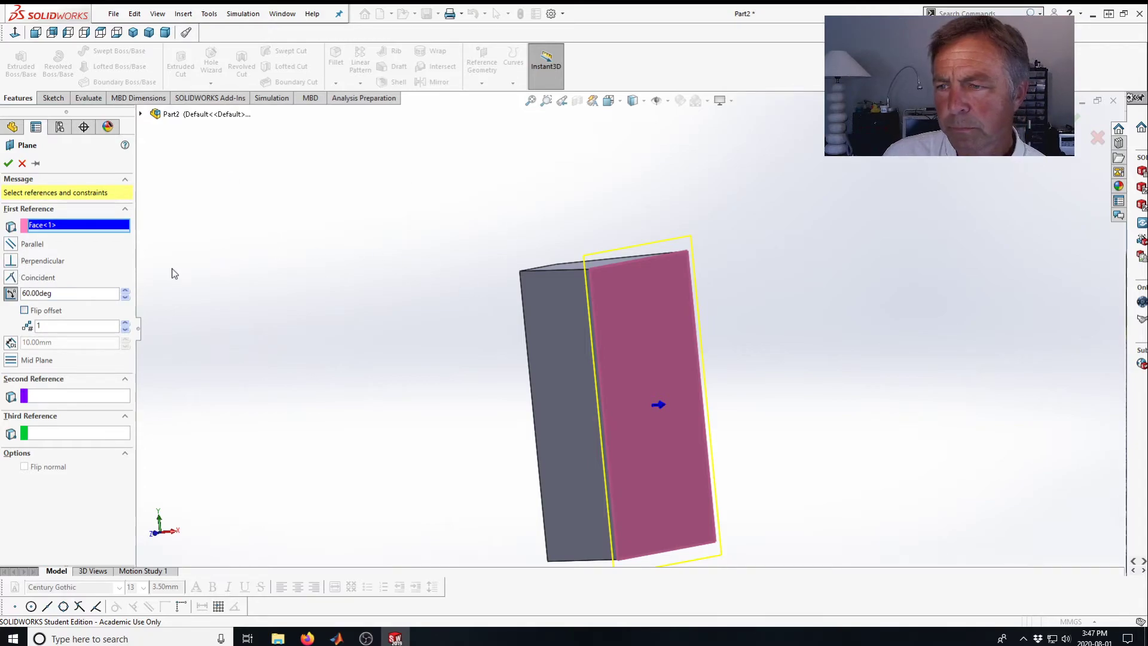
{"action": "left_click", "coordinate": [10, 278]}
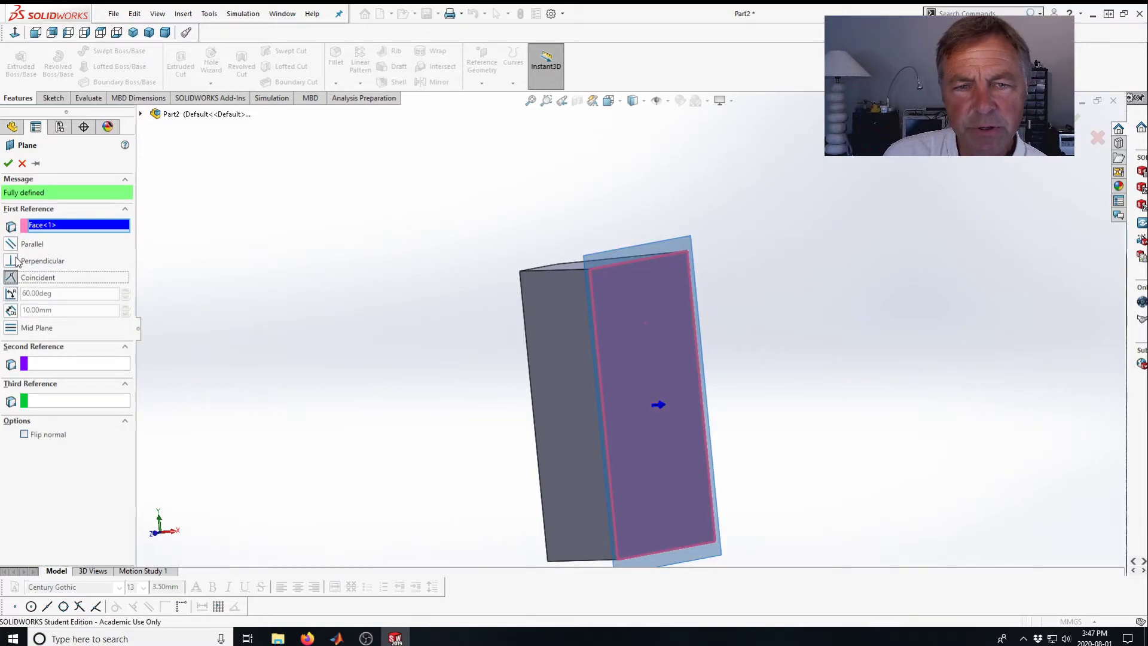
{"action": "left_click", "coordinate": [10, 294]}
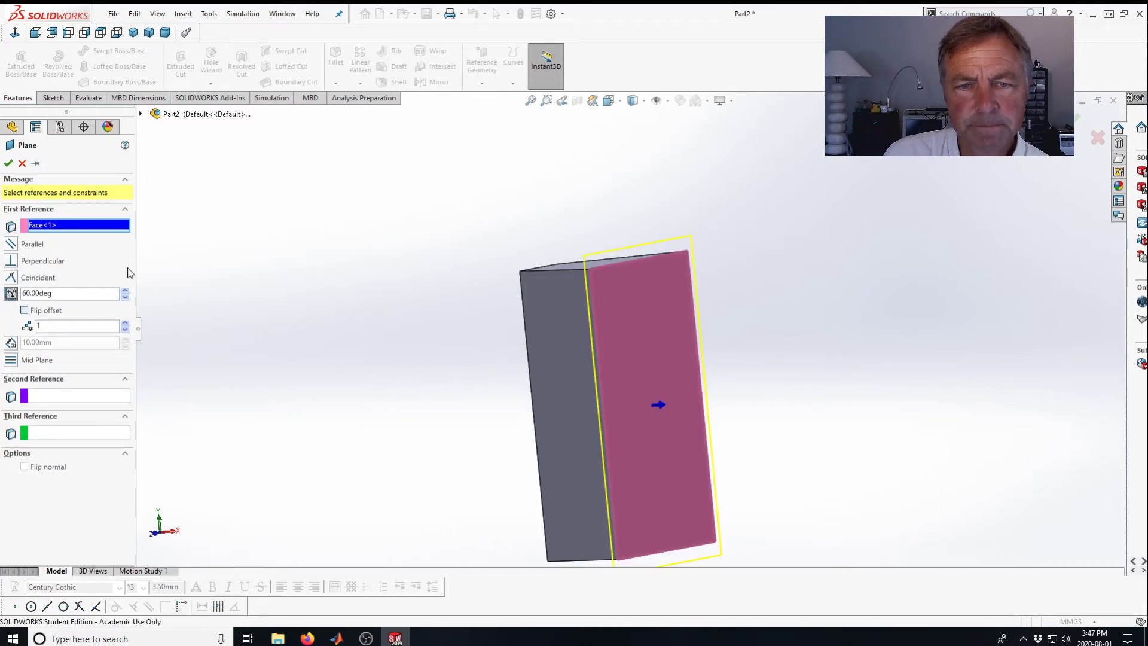
{"action": "left_click", "coordinate": [69, 395]}
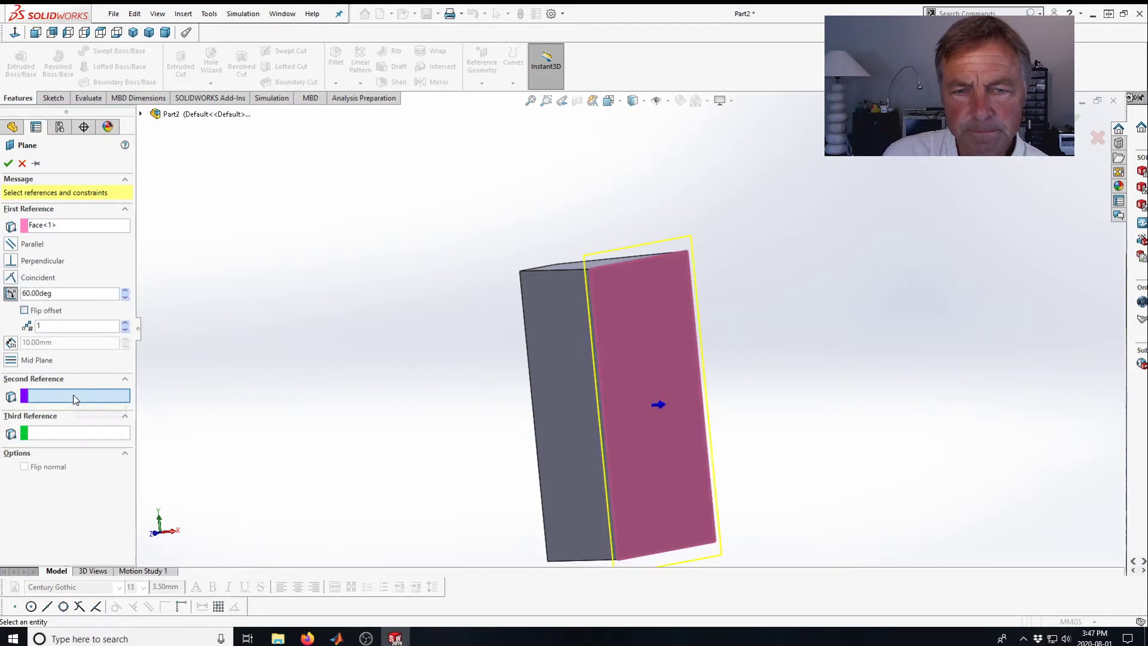
{"action": "left_click", "coordinate": [598, 347]}
{"action": "middle_click_drag", "start_coordinate": [524, 339], "coordinate": [606, 242]}
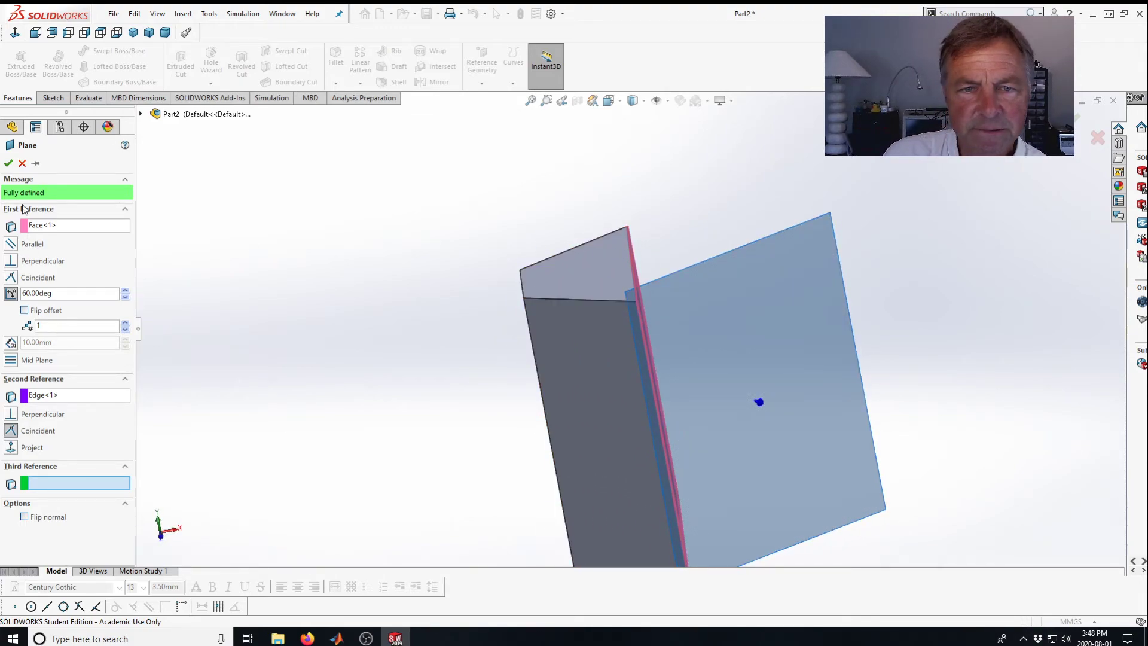
{"action": "left_click", "coordinate": [37, 396]}
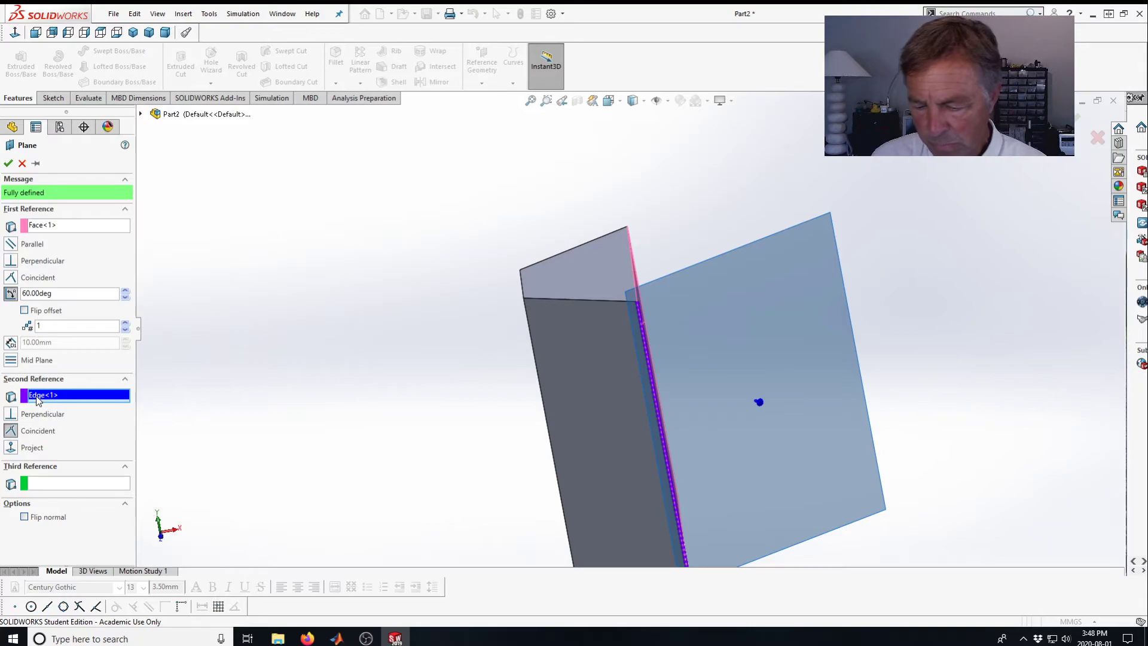
{"action": "key", "text": "Delete"}
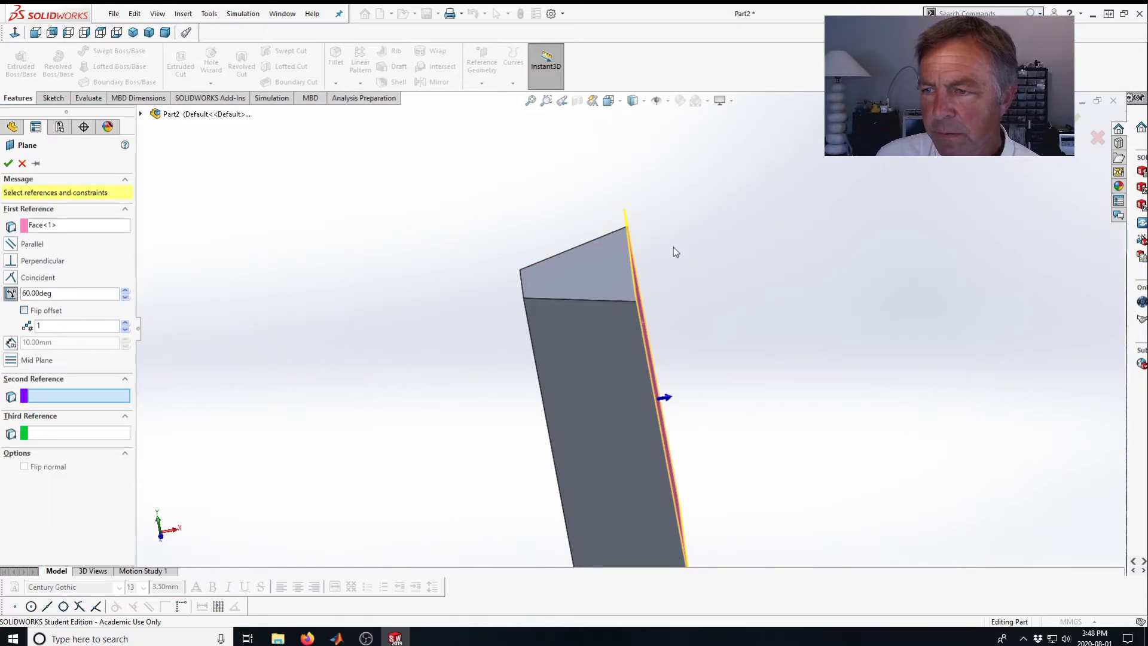
Pick the face's top edge as the plane's rotation axis, set the angle to 150°, and confirm the plane.
{"action": "middle_click_drag", "start_coordinate": [673, 247], "coordinate": [658, 263]}
{"action": "left_click", "coordinate": [616, 287]}
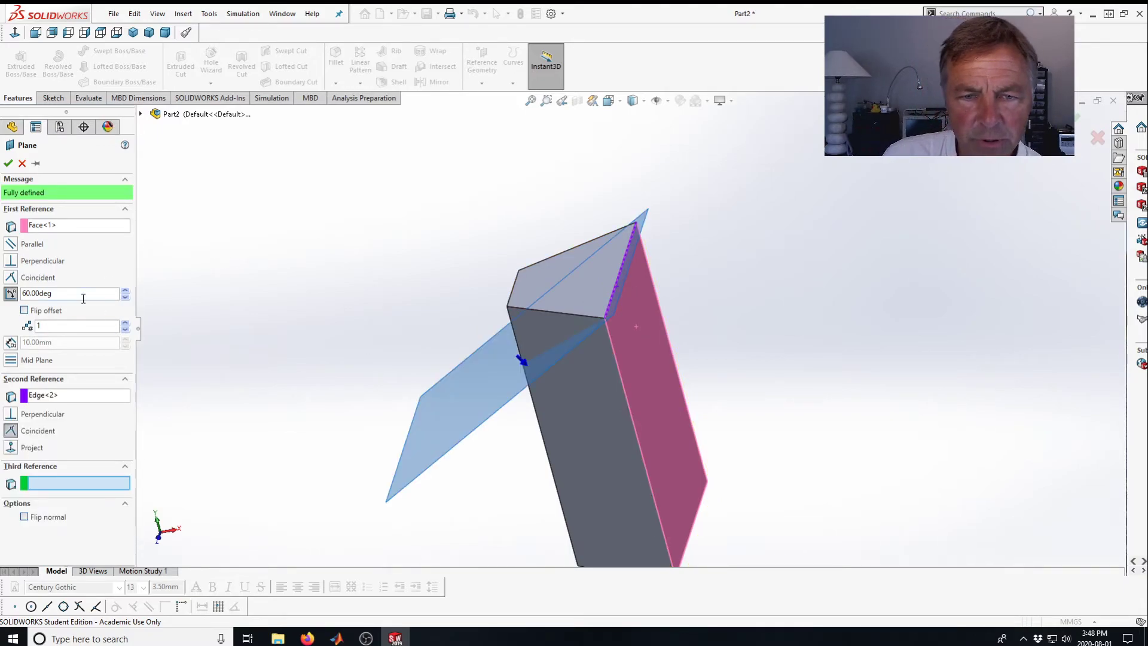
{"action": "left_click", "coordinate": [126, 293]}
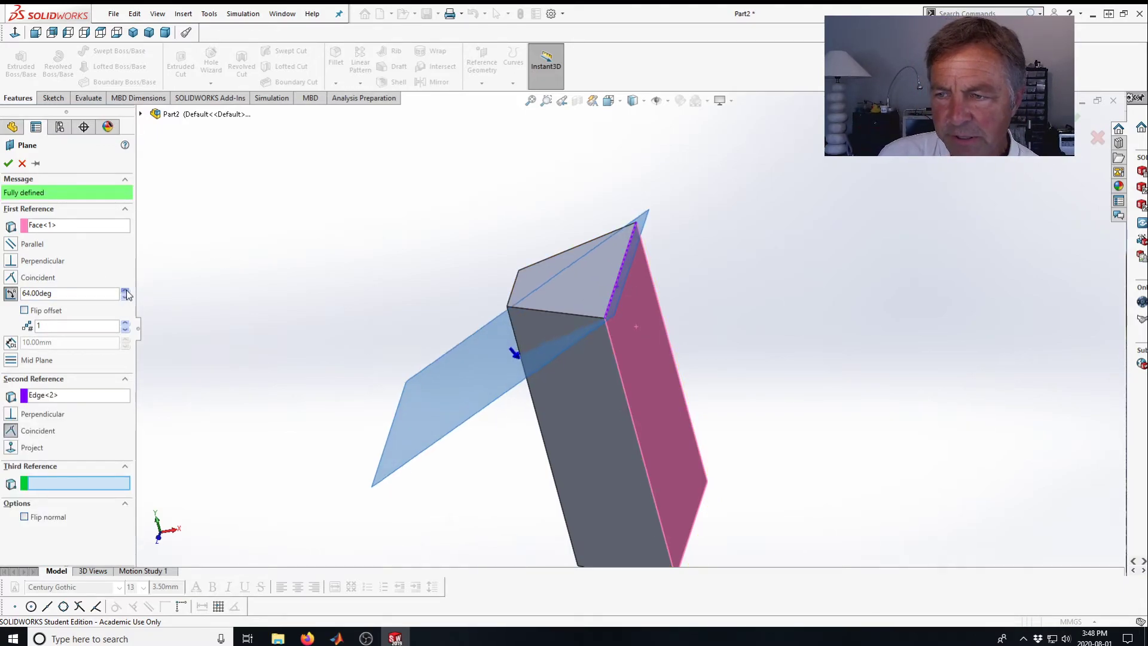
{"action": "left_click_drag", "start_coordinate": [126, 294], "coordinate": [126, 294]}
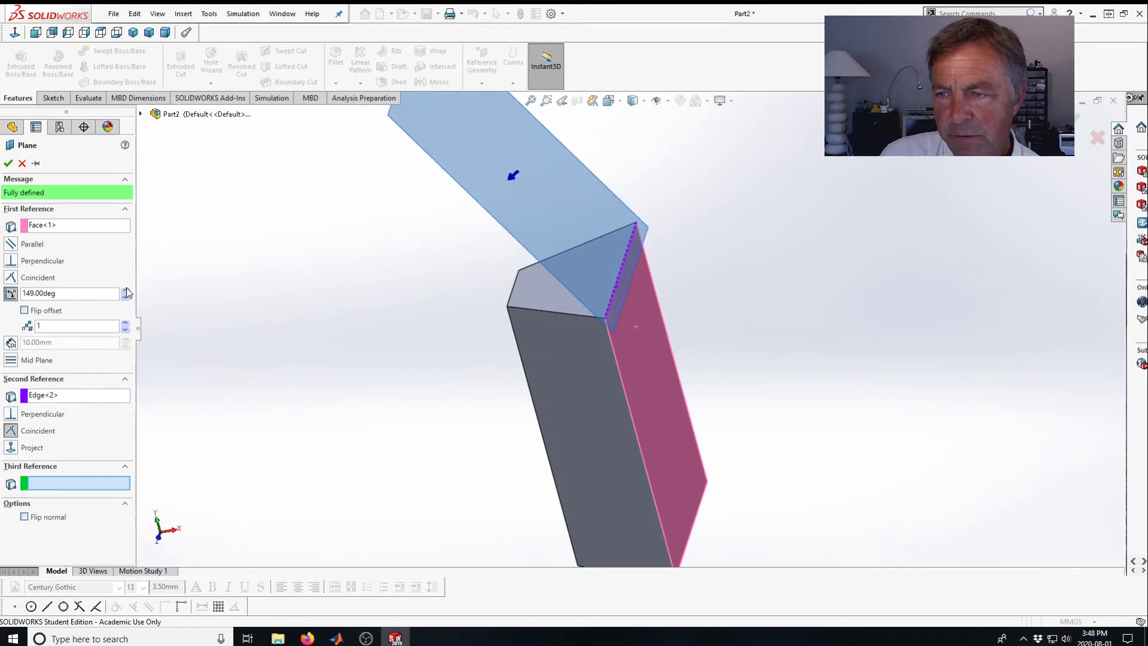
{"action": "middle_click_drag", "start_coordinate": [310, 292], "coordinate": [318, 211]}
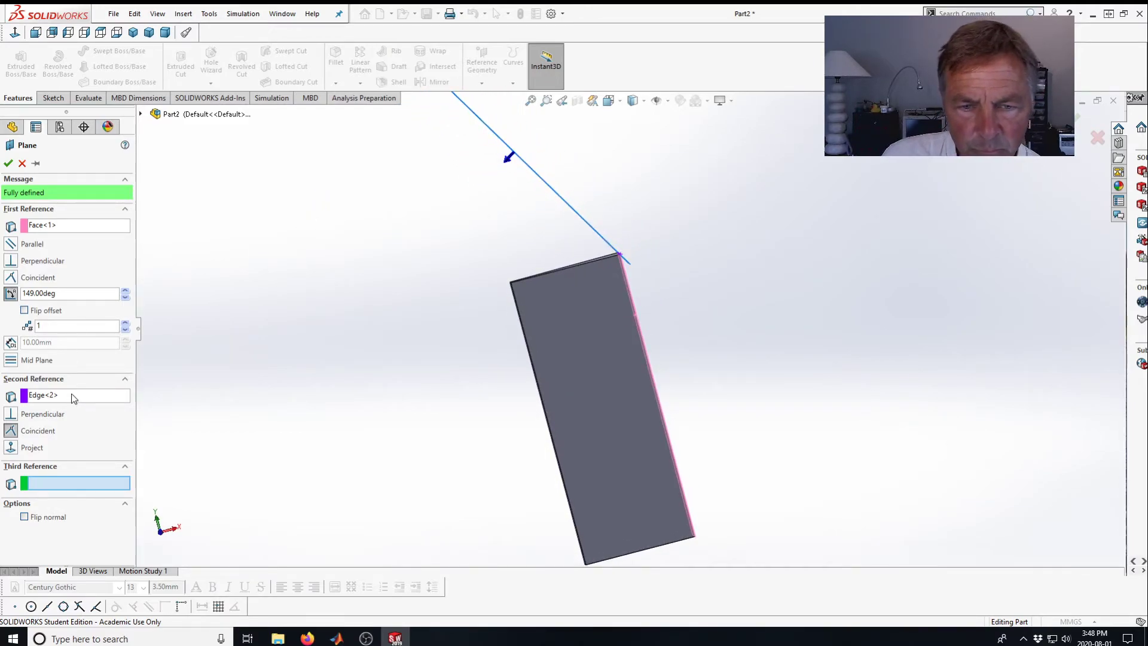
{"action": "left_click", "coordinate": [34, 293]}
{"action": "type", "text": "1"}
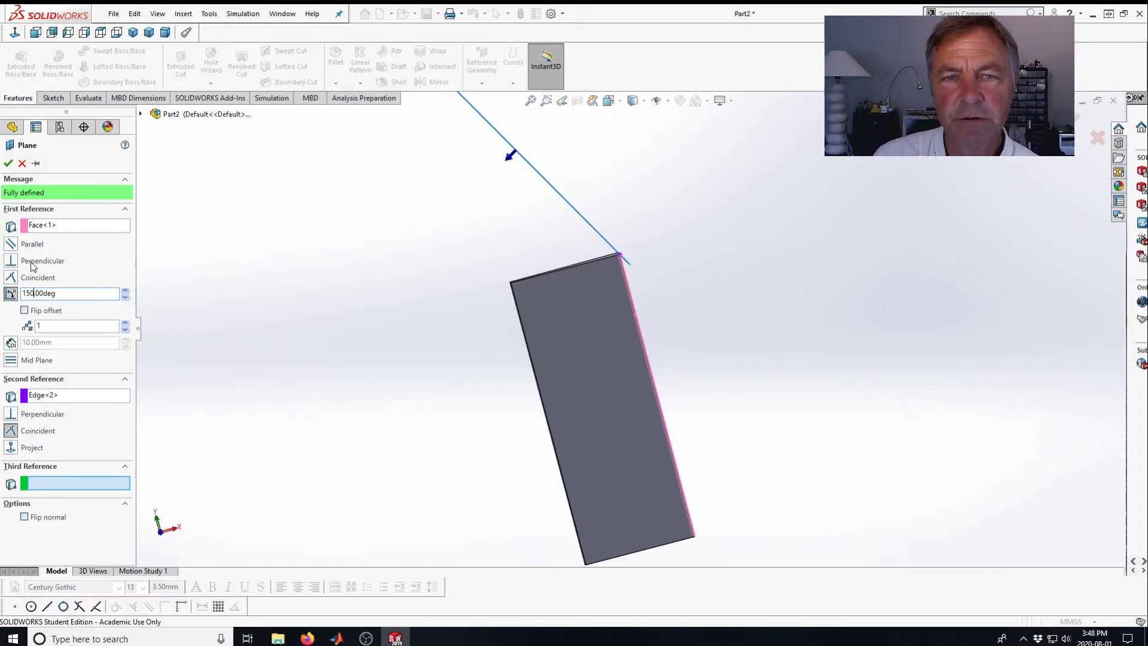
{"action": "left_click", "coordinate": [11, 164]}
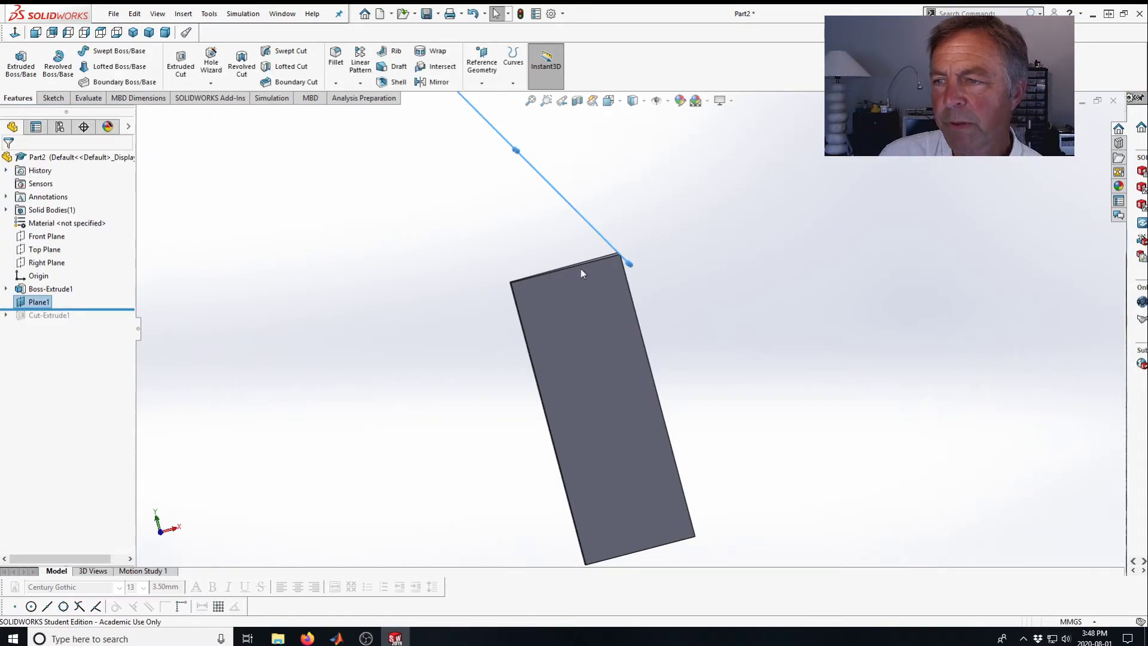
Roll the feature tree forward past the cut-extrude to restore all features.
{"action": "mouse_move", "coordinate": [538, 300]}
{"action": "middle_mouse_down"}
{"action": "mouse_move", "coordinate": [484, 310]}
{"action": "mouse_move", "coordinate": [519, 299]}
{"action": "middle_mouse_up"}
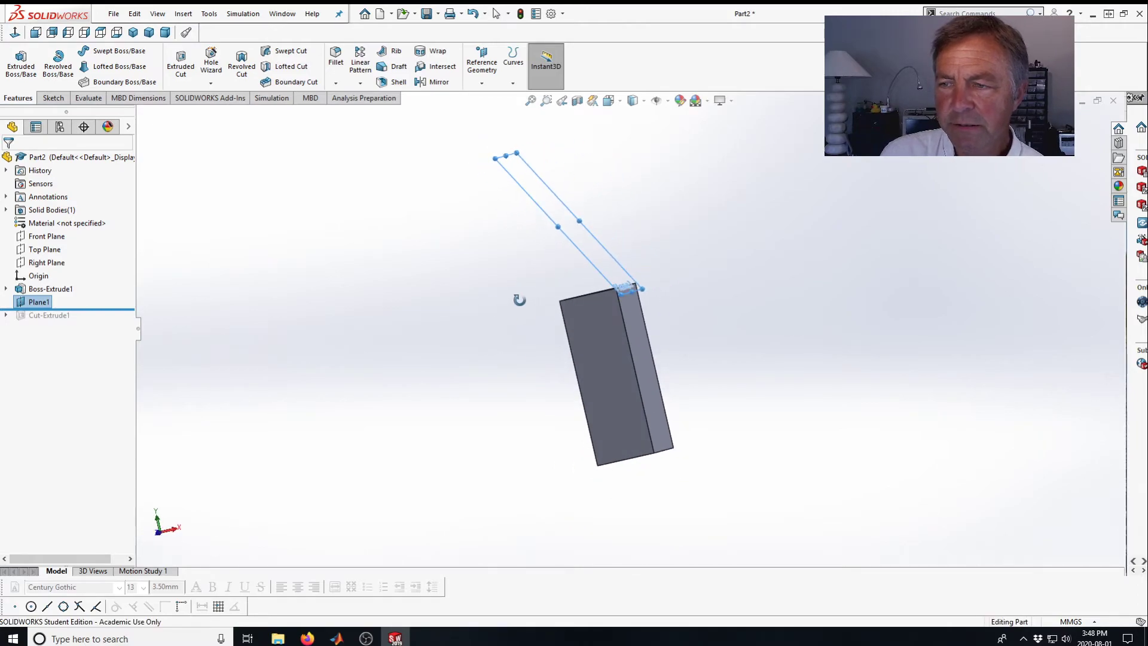
{"action": "left_click_drag", "start_coordinate": [107, 312], "coordinate": [77, 321]}
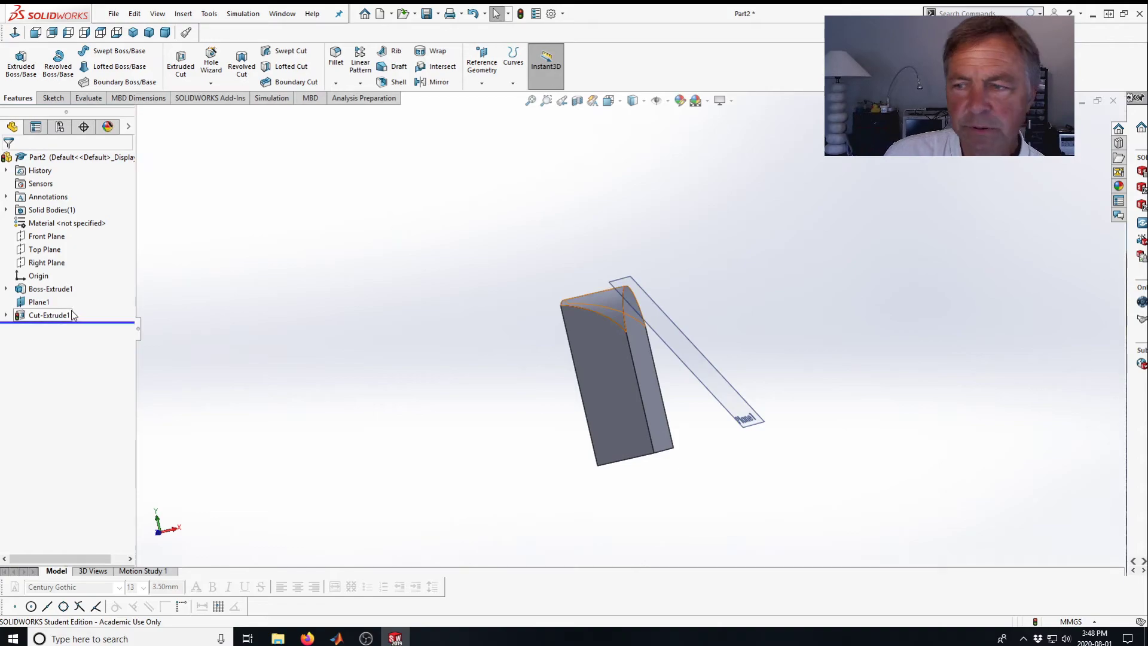
Change the sketch plane of the cut-extrude's sketch to Plane1.
{"action": "left_click", "coordinate": [60, 315]}
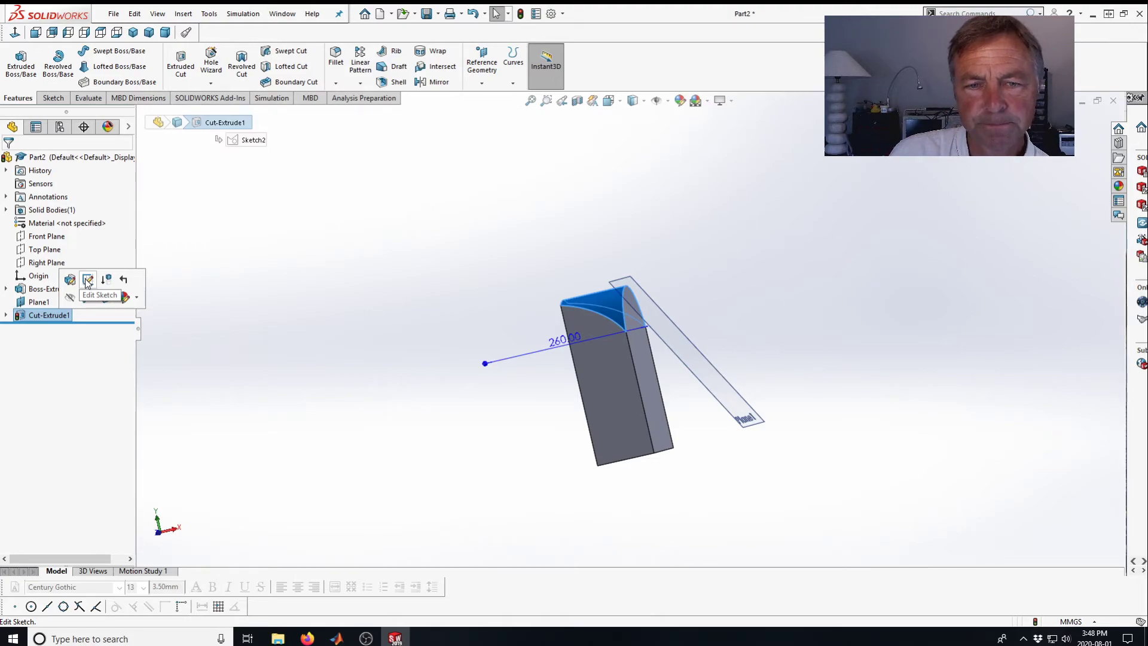
{"action": "left_click", "coordinate": [6, 315]}
{"action": "left_click", "coordinate": [59, 329]}
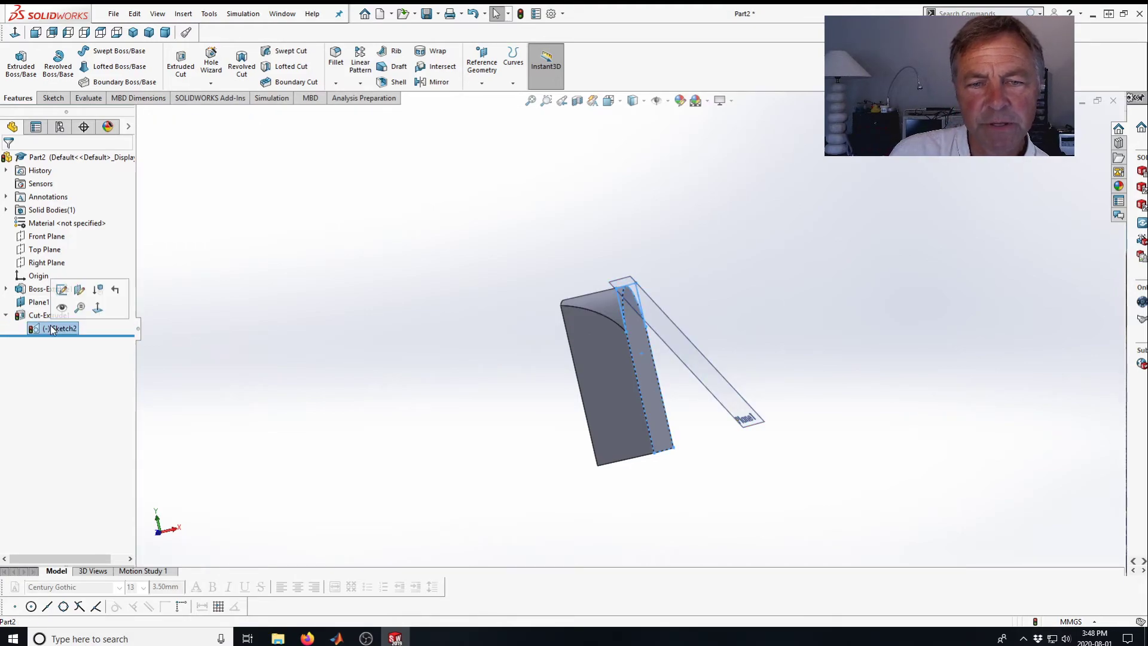
{"action": "left_click", "coordinate": [76, 291]}
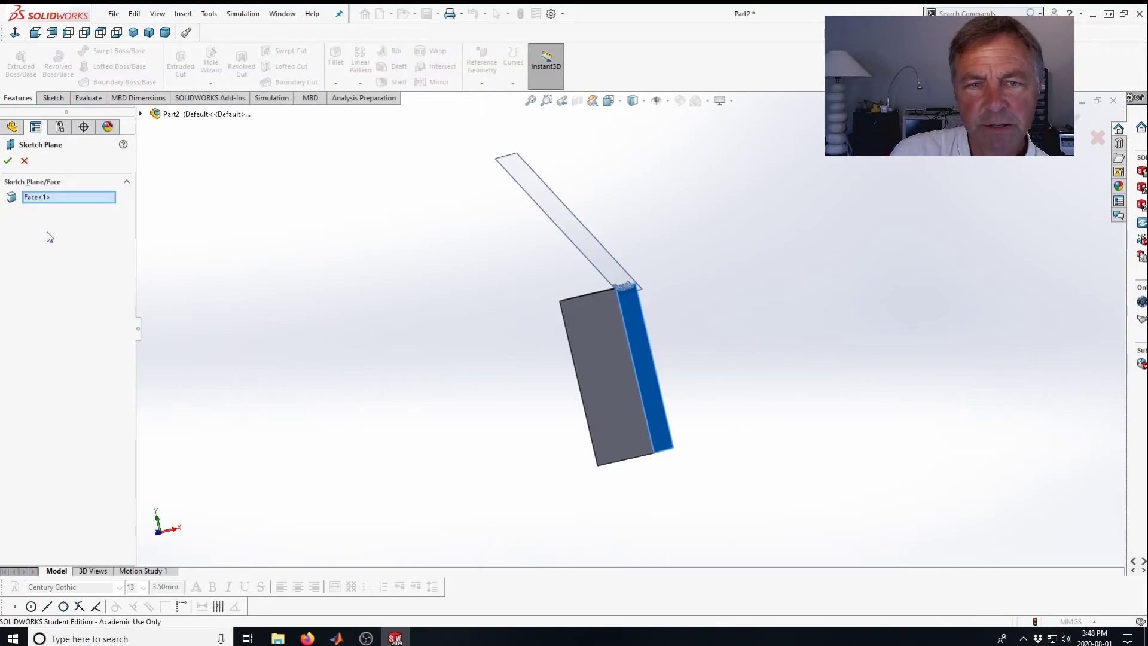
{"action": "left_click", "coordinate": [545, 202]}
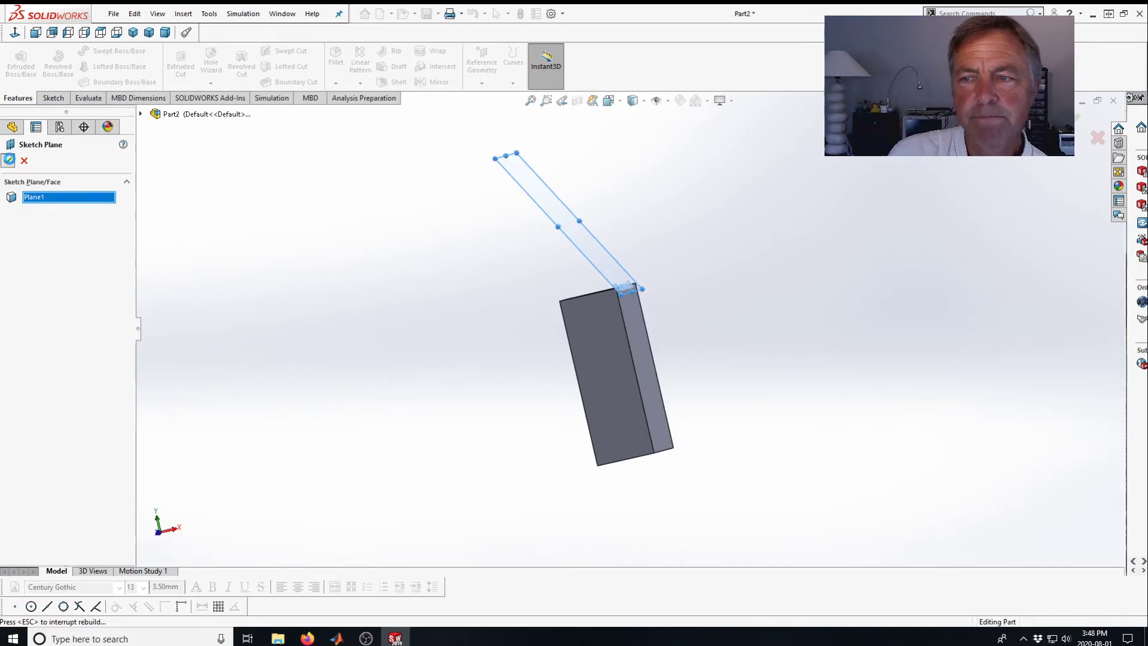
{"action": "left_click", "coordinate": [9, 160]}
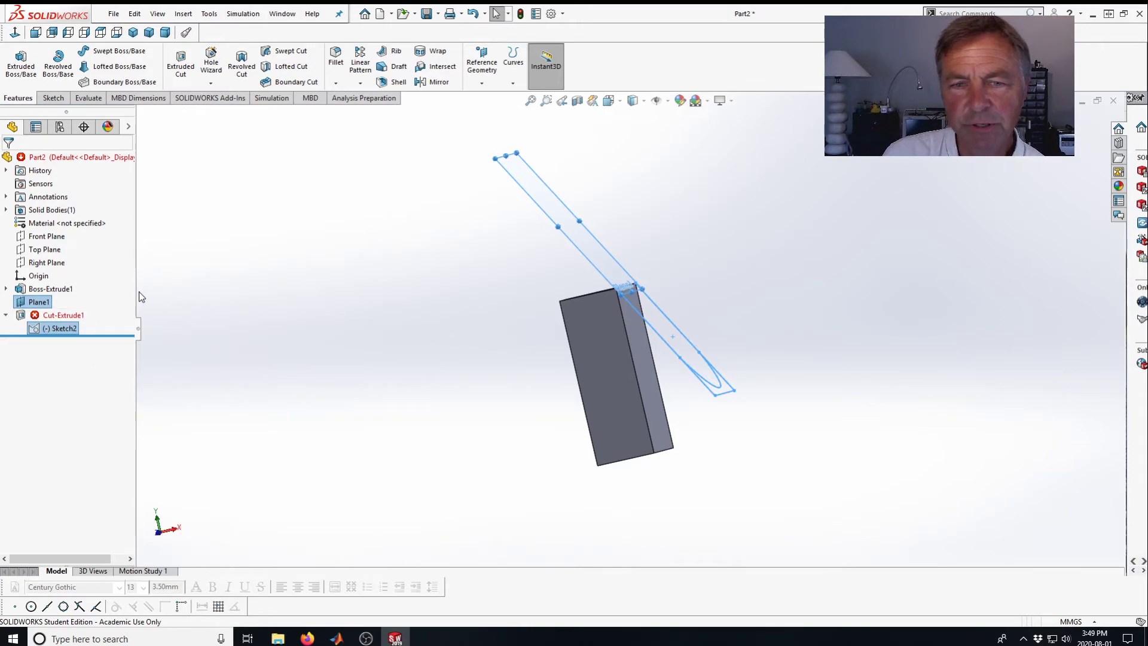
{"action": "left_click", "coordinate": [269, 341]}
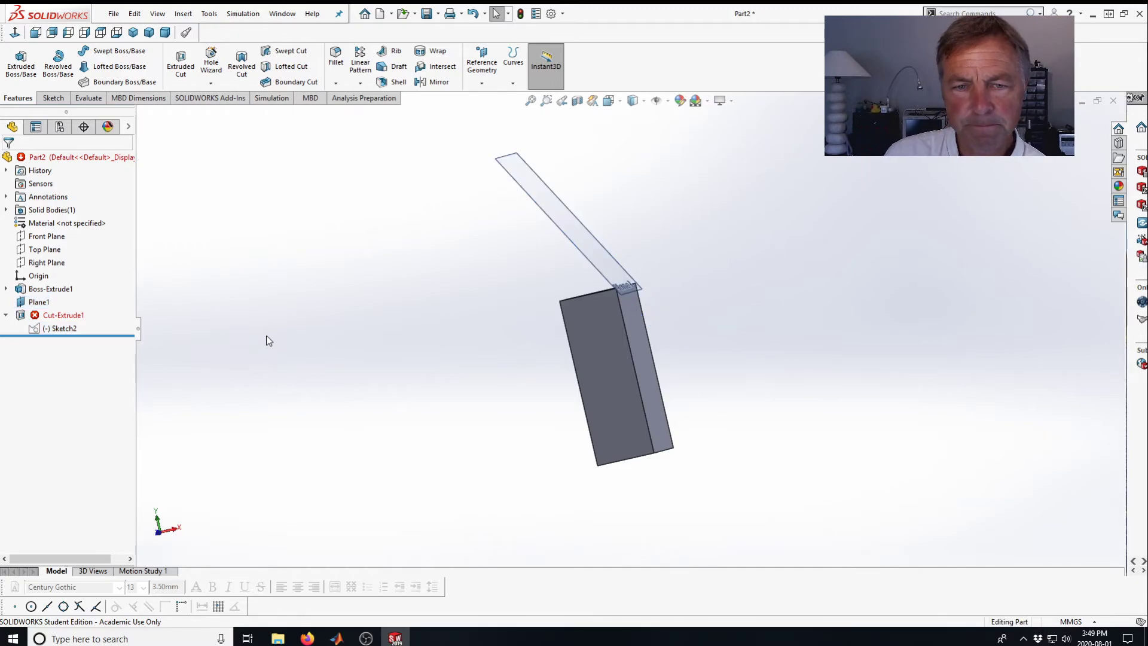
{"action": "left_click", "coordinate": [61, 328]}
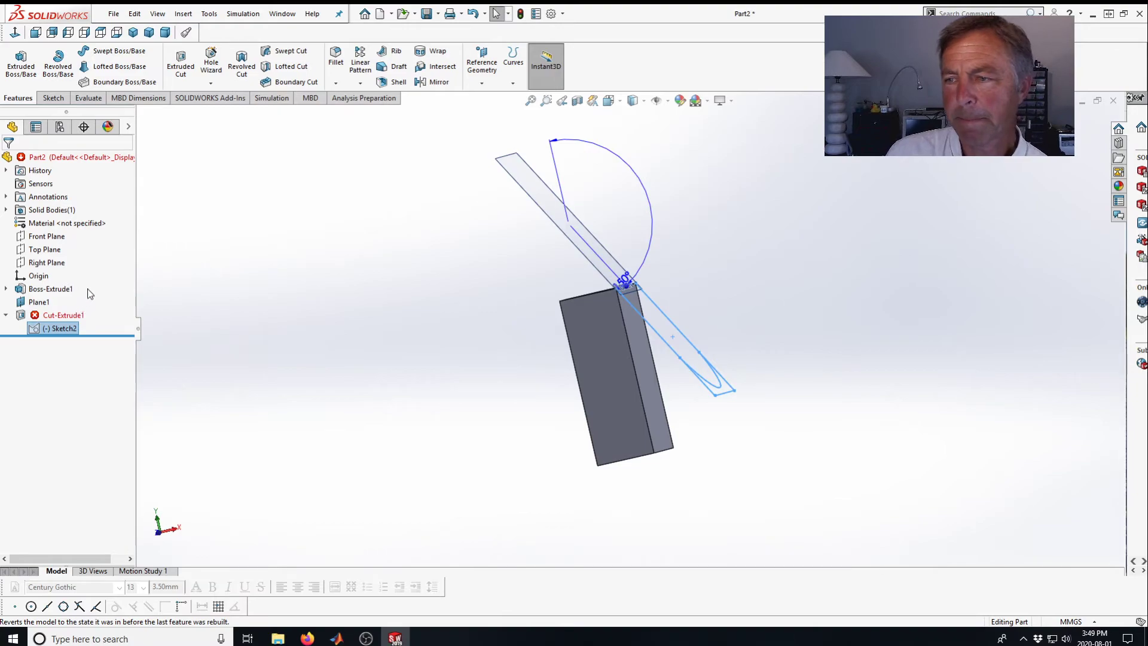
{"action": "right_click", "coordinate": [33, 328]}
{"action": "left_click", "coordinate": [40, 297]}
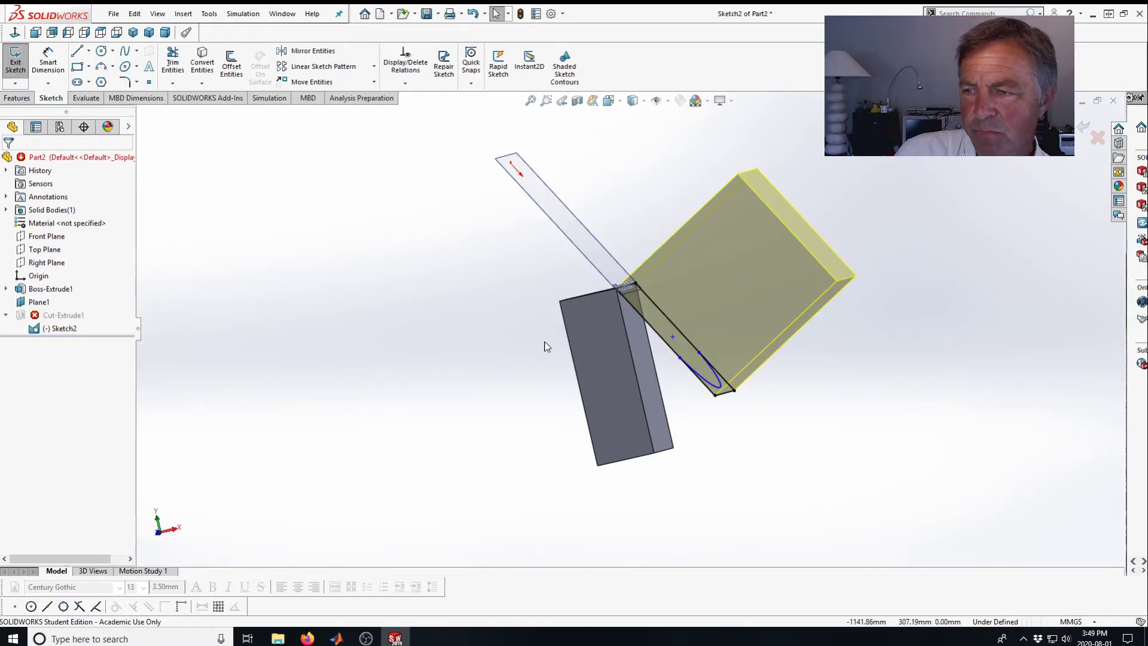
{"action": "mouse_move", "coordinate": [531, 361]}
{"action": "middle_mouse_down"}
{"action": "mouse_move", "coordinate": [410, 415]}
{"action": "mouse_move", "coordinate": [443, 441]}
{"action": "mouse_move", "coordinate": [420, 388]}
{"action": "mouse_move", "coordinate": [482, 397]}
{"action": "mouse_move", "coordinate": [469, 397]}
{"action": "middle_mouse_up"}
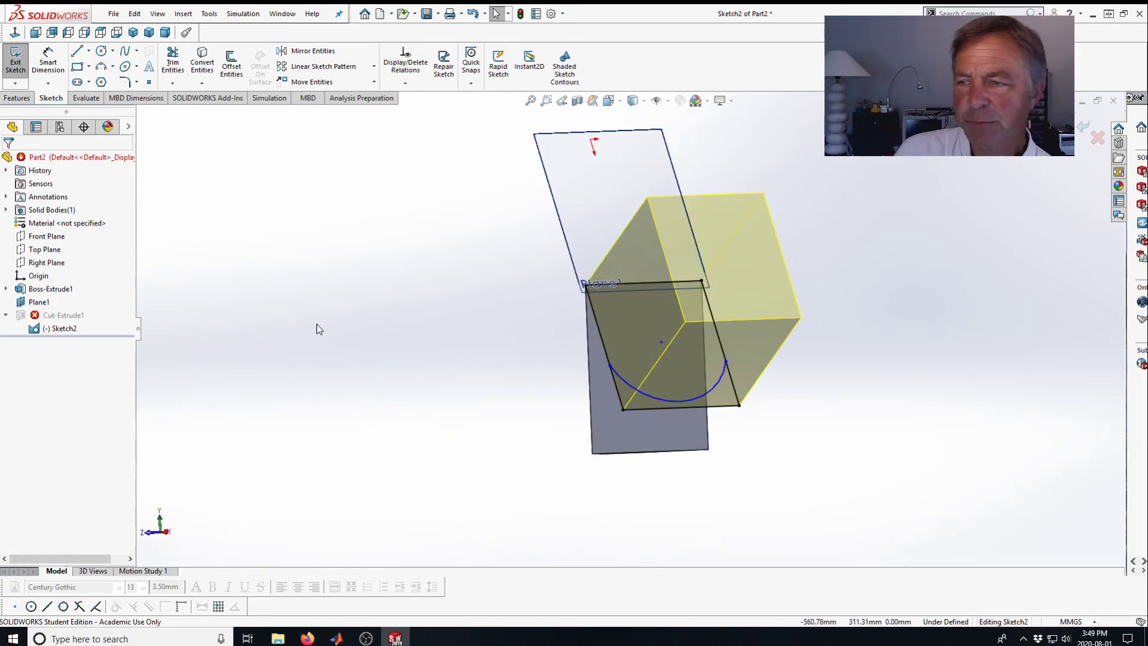
{"action": "scroll", "coordinate": [729, 376], "scroll_direction": "down", "scroll_amount": 4}
{"action": "mouse_move", "coordinate": [706, 378]}
{"action": "middle_mouse_down"}
{"action": "mouse_move", "coordinate": [666, 424]}
{"action": "mouse_move", "coordinate": [662, 395]}
{"action": "middle_mouse_up"}
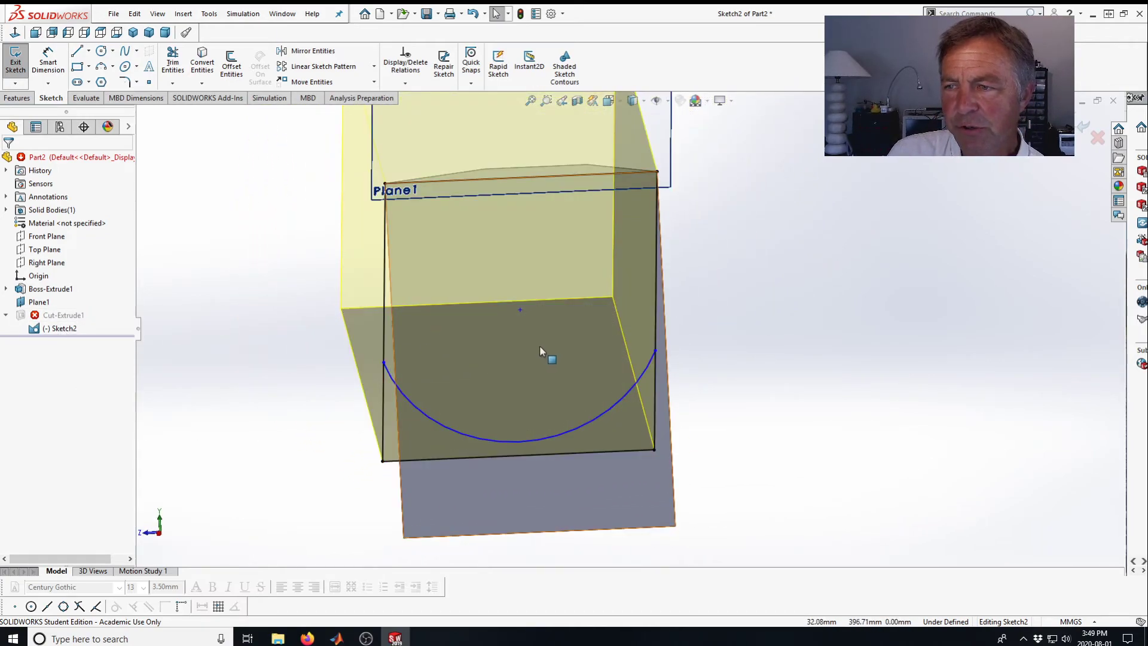
{"action": "middle_click_drag", "start_coordinate": [539, 356], "coordinate": [540, 414]}
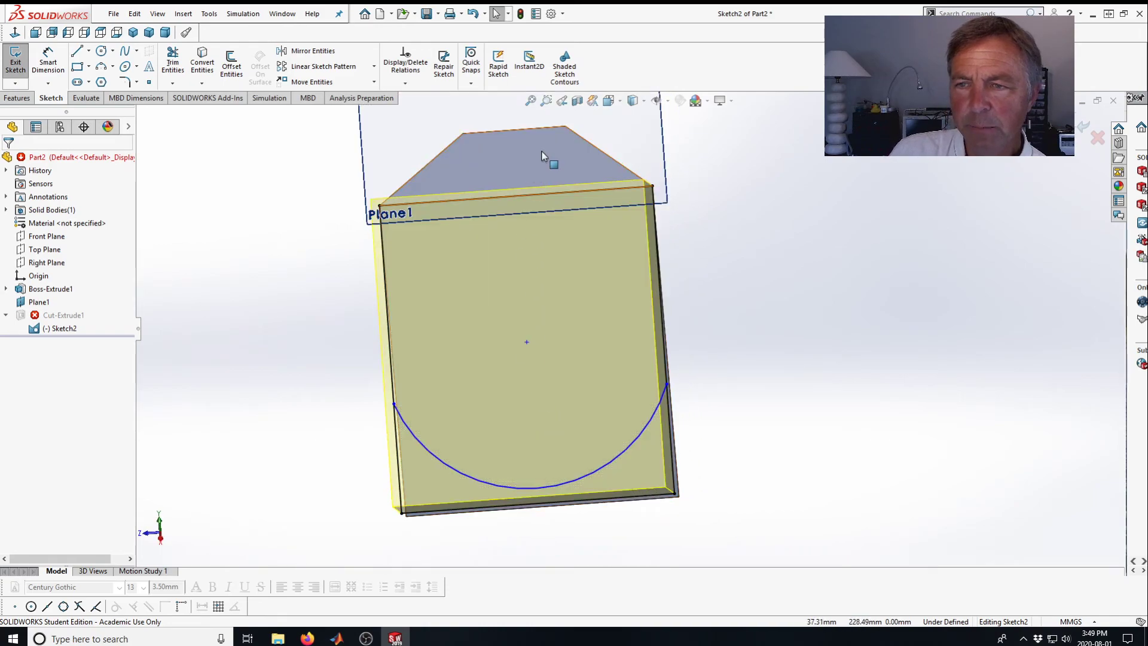
{"action": "left_click", "coordinate": [40, 302]}
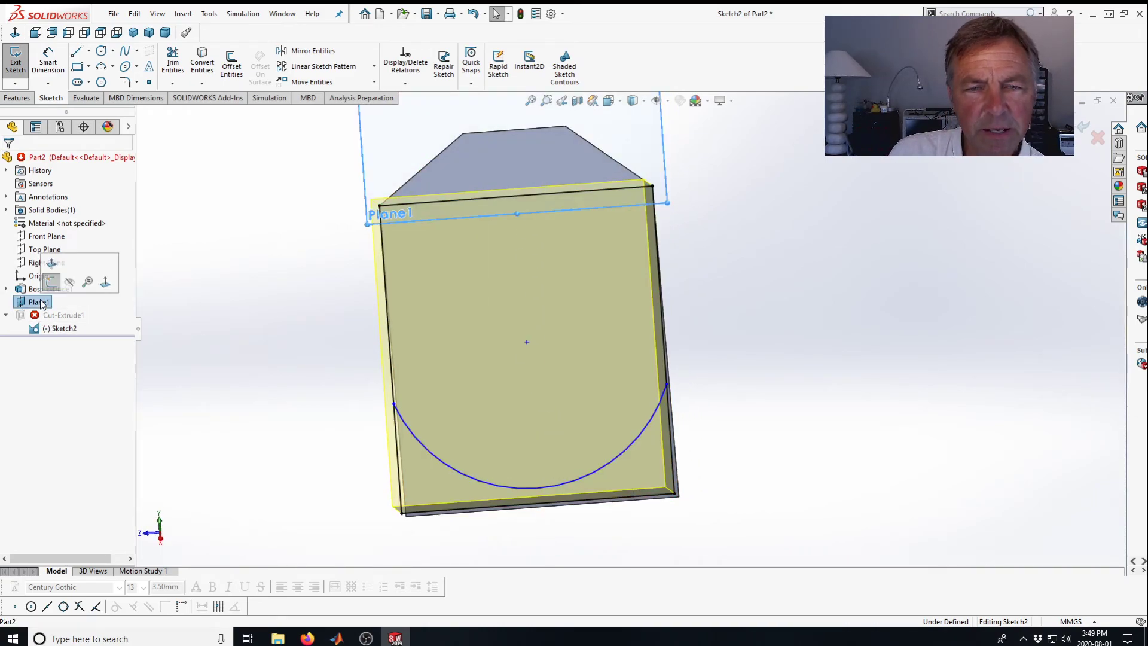
{"action": "left_click", "coordinate": [1100, 137]}
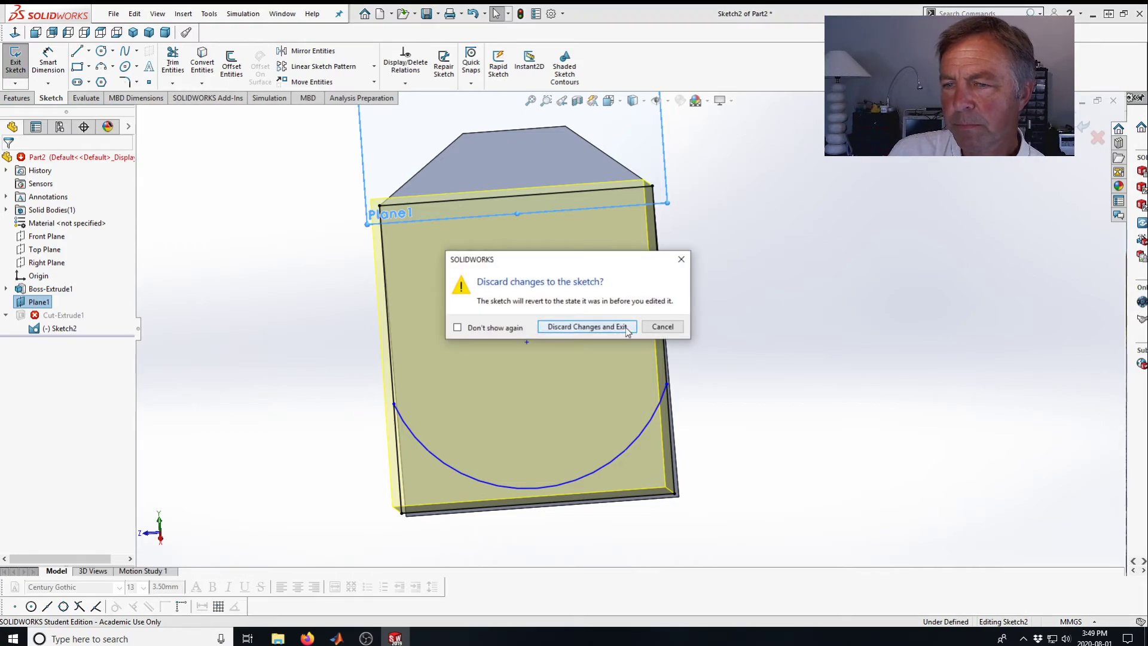
{"action": "left_click", "coordinate": [629, 328]}
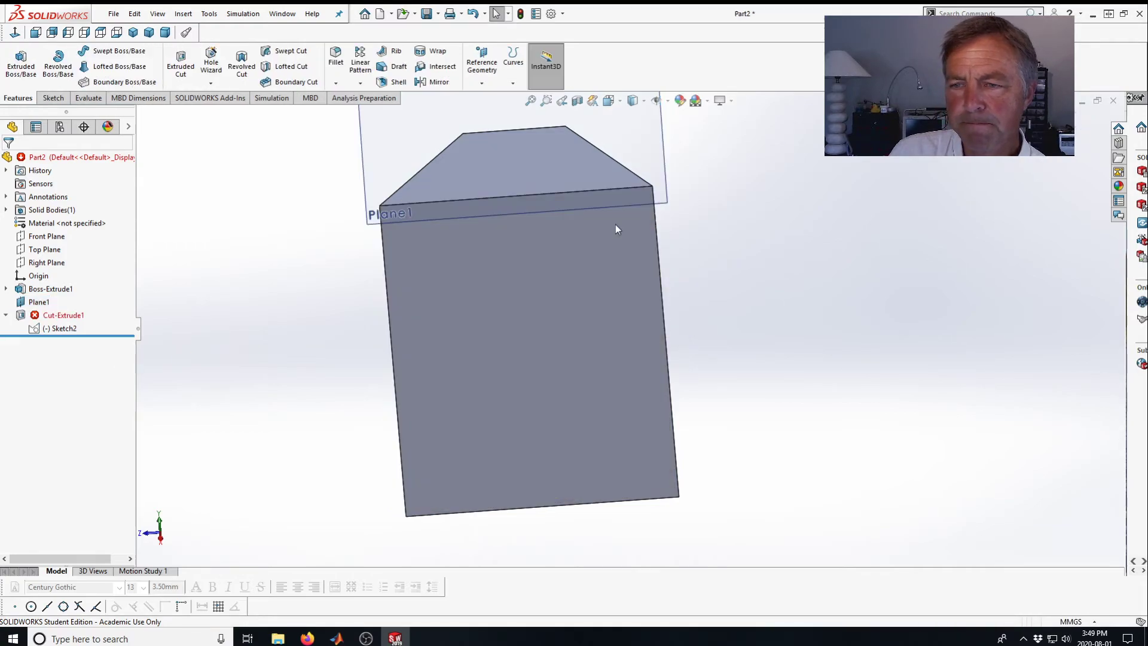
Edit Plane1 and set its angle to 330°.
{"action": "left_click", "coordinate": [40, 302]}
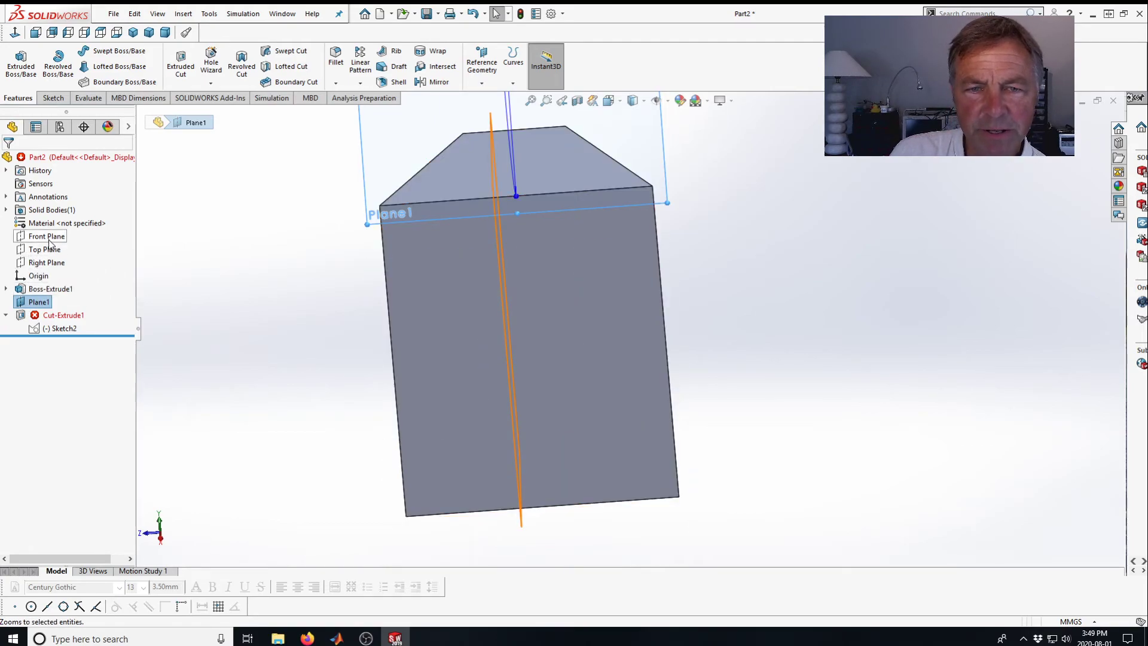
{"action": "left_click", "coordinate": [23, 303]}
{"action": "left_click", "coordinate": [33, 266]}
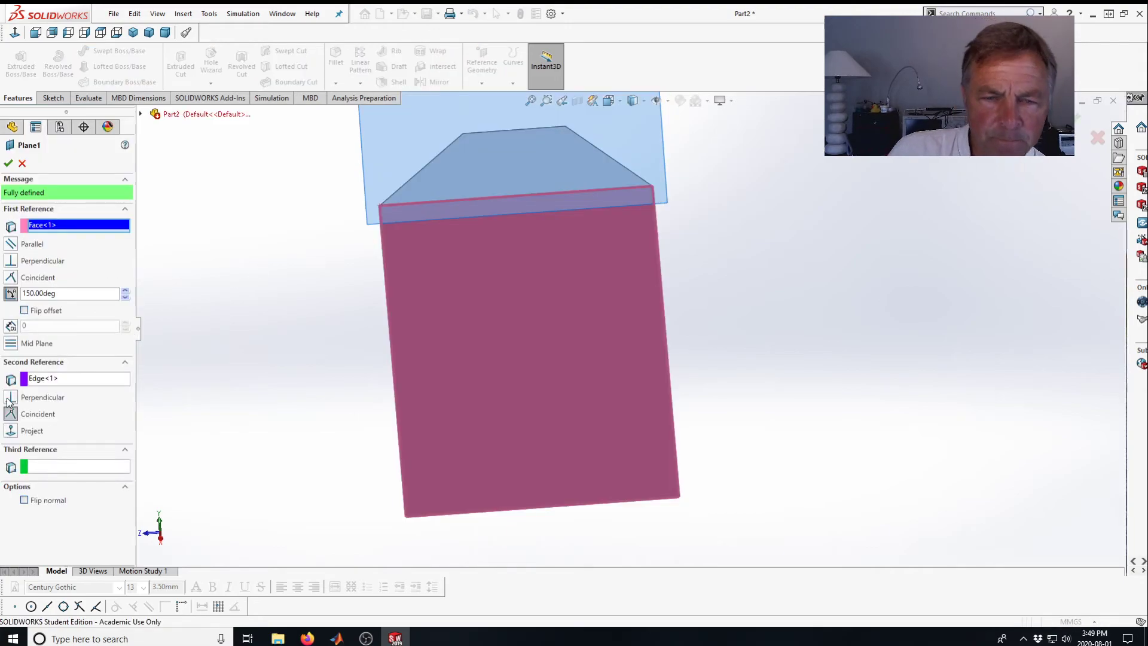
{"action": "middle_click_drag", "start_coordinate": [289, 299], "coordinate": [398, 285]}
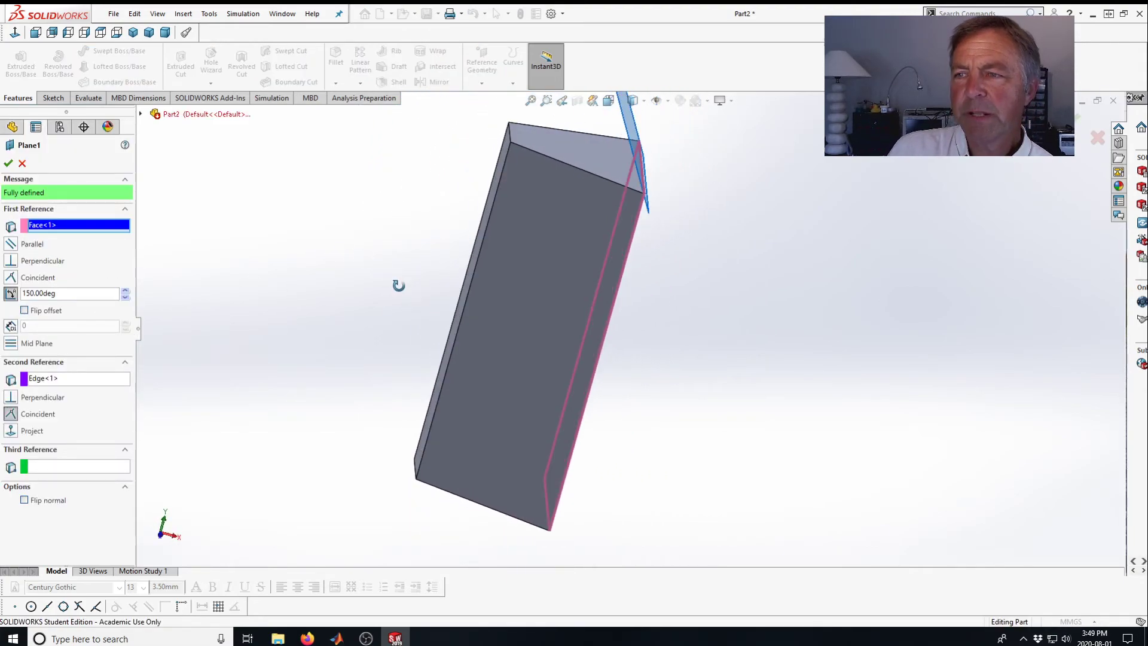
{"action": "left_click", "coordinate": [126, 290]}
{"action": "left_click_drag", "start_coordinate": [125, 292], "coordinate": [125, 292]}
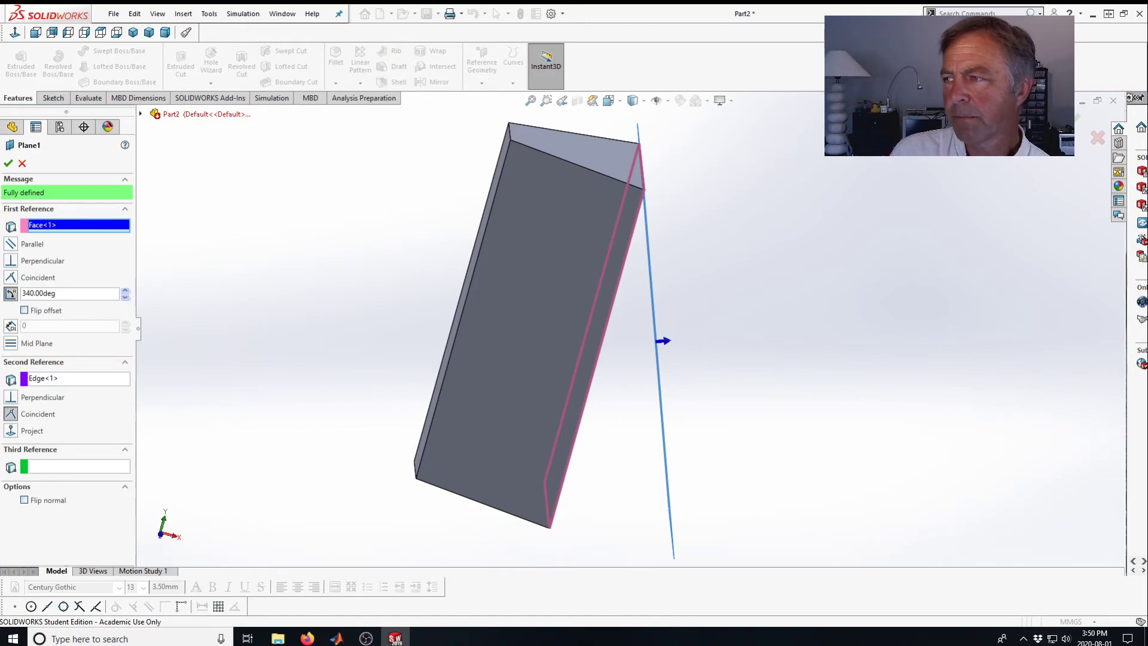
{"action": "left_click_drag", "start_coordinate": [127, 299], "coordinate": [127, 302]}
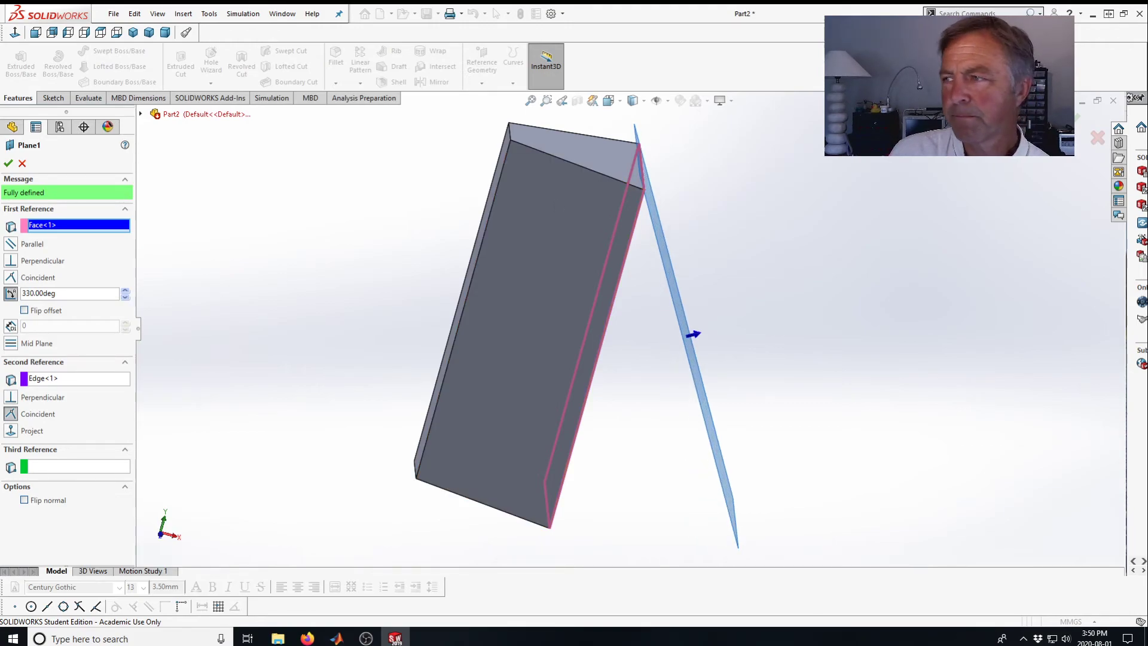
{"action": "left_click", "coordinate": [1071, 121]}
{"action": "middle_click_drag", "start_coordinate": [360, 266], "coordinate": [276, 292]}
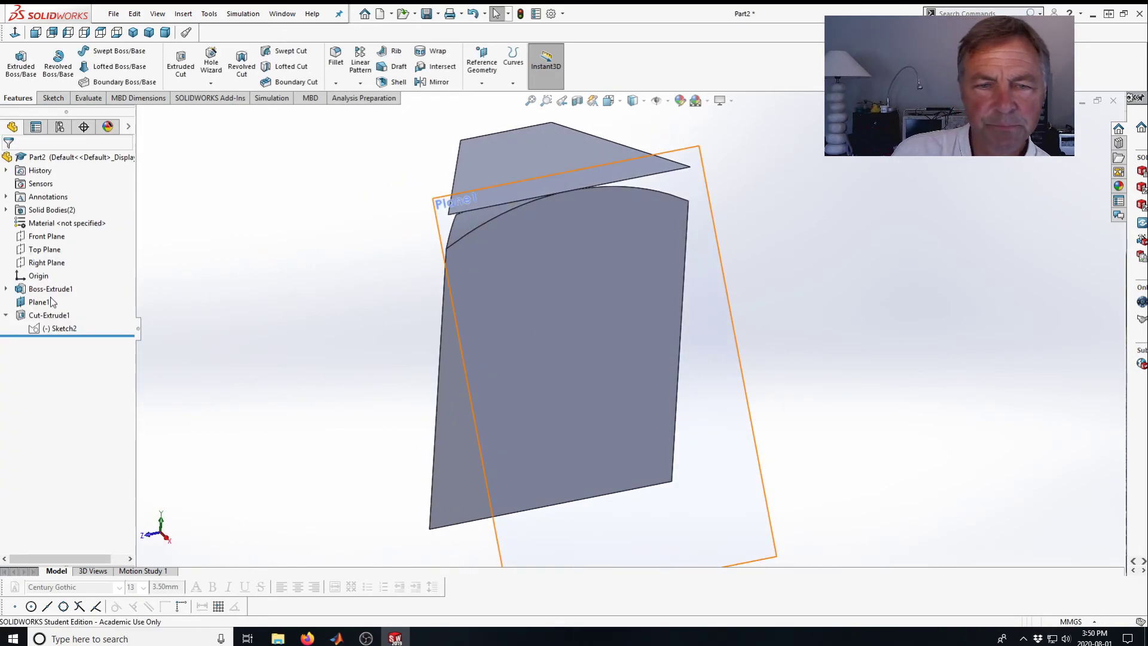
Edit the cut sketch and drag the arc's lower endpoint up onto the block's left side edge.
{"action": "left_click", "coordinate": [42, 329]}
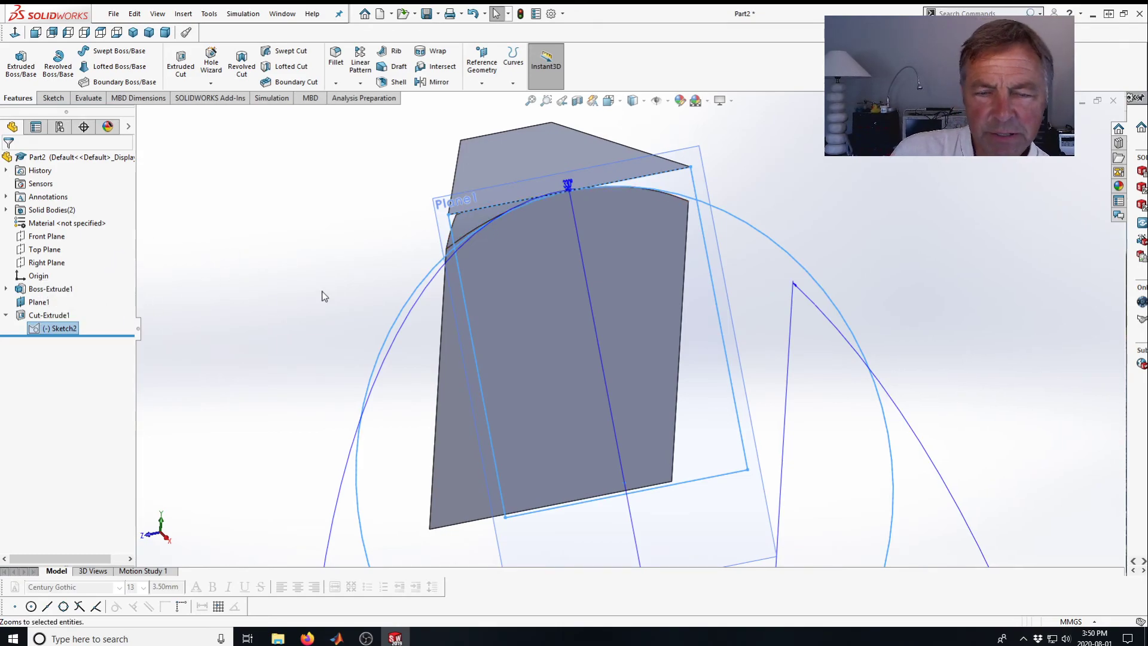
{"action": "middle_click_drag", "start_coordinate": [291, 301], "coordinate": [260, 274]}
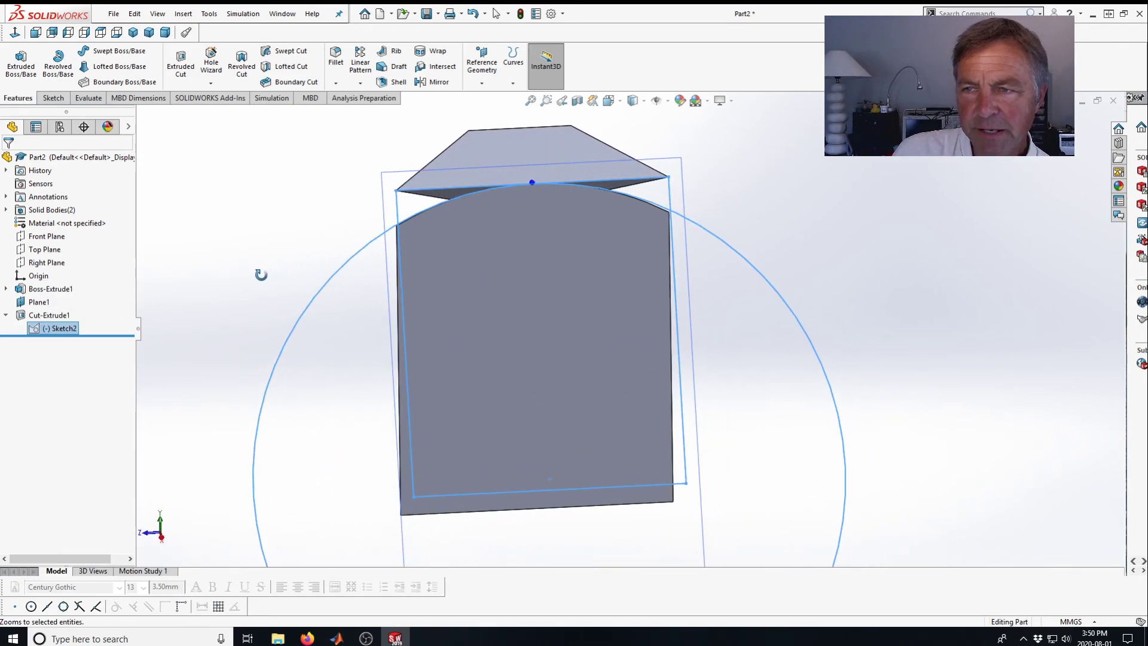
{"action": "left_click", "coordinate": [36, 328]}
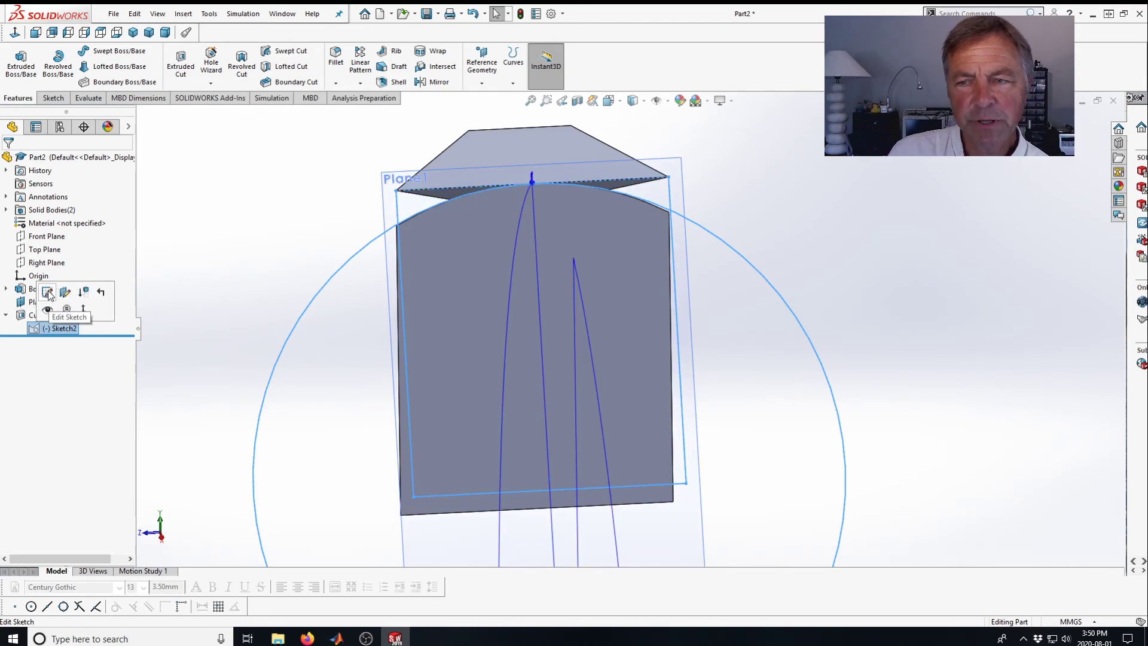
{"action": "left_click", "coordinate": [50, 293]}
{"action": "mouse_move", "coordinate": [289, 238]}
{"action": "middle_mouse_down"}
{"action": "mouse_move", "coordinate": [298, 192]}
{"action": "mouse_move", "coordinate": [282, 259]}
{"action": "mouse_move", "coordinate": [284, 231]}
{"action": "middle_mouse_up"}
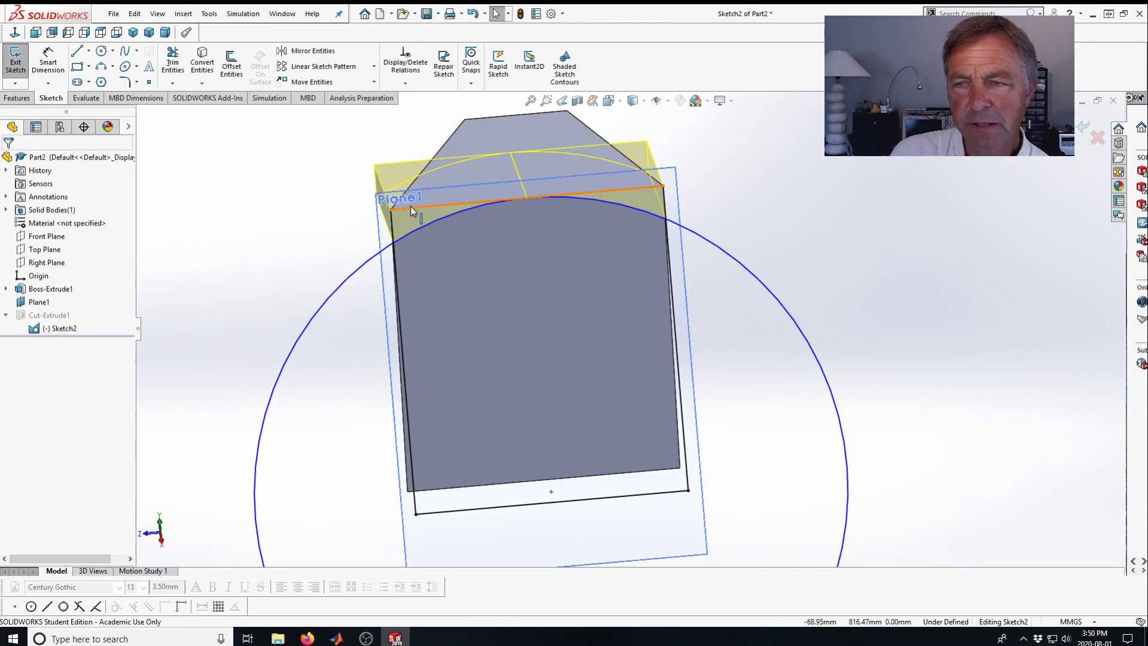
{"action": "scroll", "coordinate": [602, 333], "scroll_direction": "down", "scroll_amount": 4}
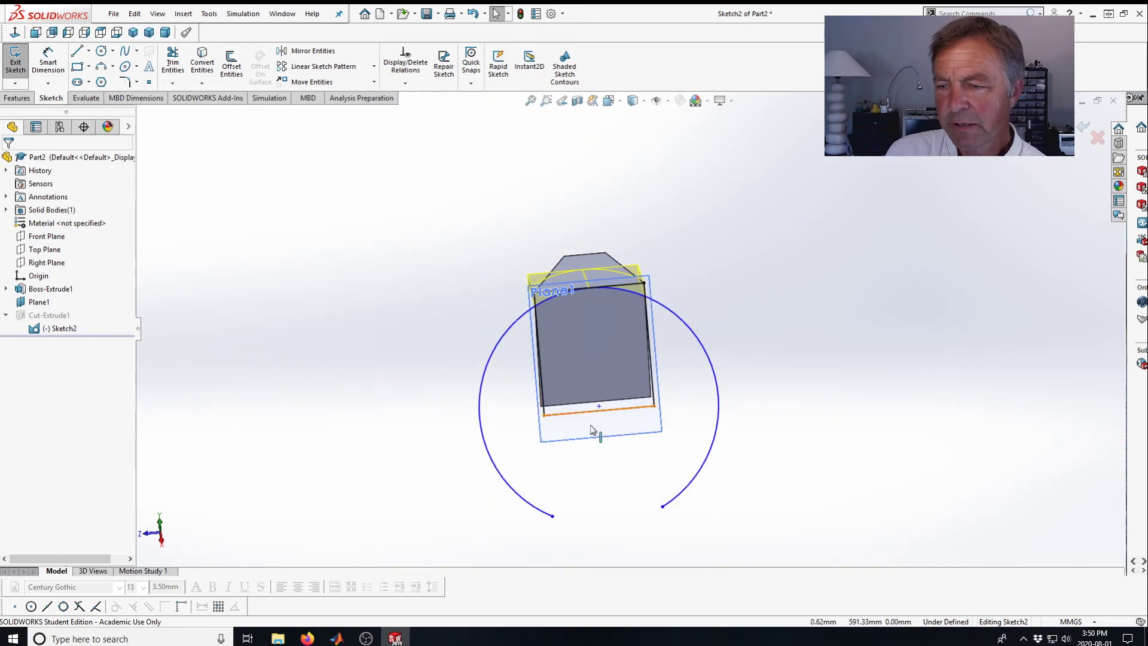
{"action": "left_click_drag", "start_coordinate": [551, 518], "coordinate": [507, 324]}
Reposition the arc's left endpoint slightly lower along the block's side edge.
{"action": "middle_click_drag", "start_coordinate": [795, 249], "coordinate": [789, 220]}
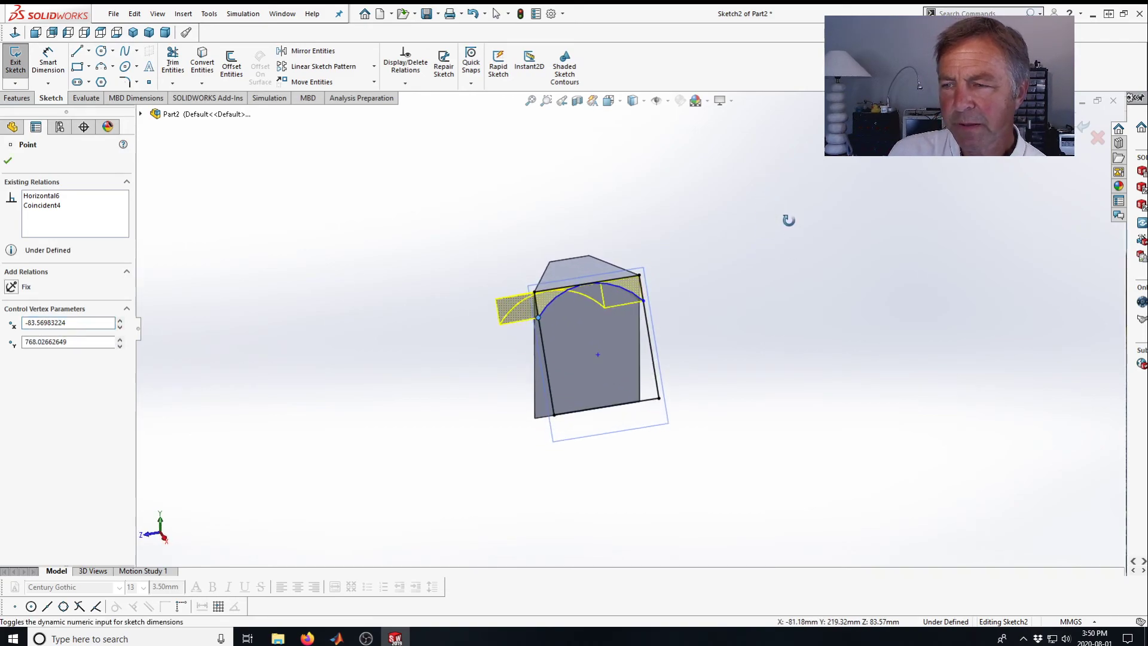
{"action": "scroll", "coordinate": [643, 317], "scroll_direction": "down", "scroll_amount": 4}
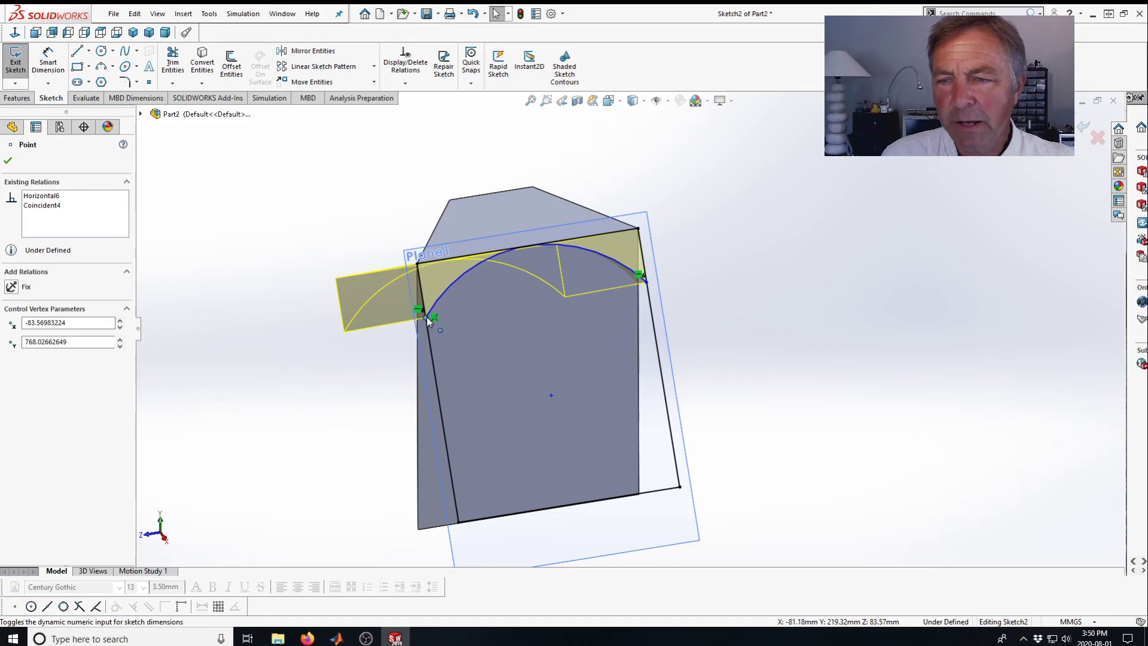
{"action": "left_click_drag", "start_coordinate": [426, 320], "coordinate": [440, 339]}
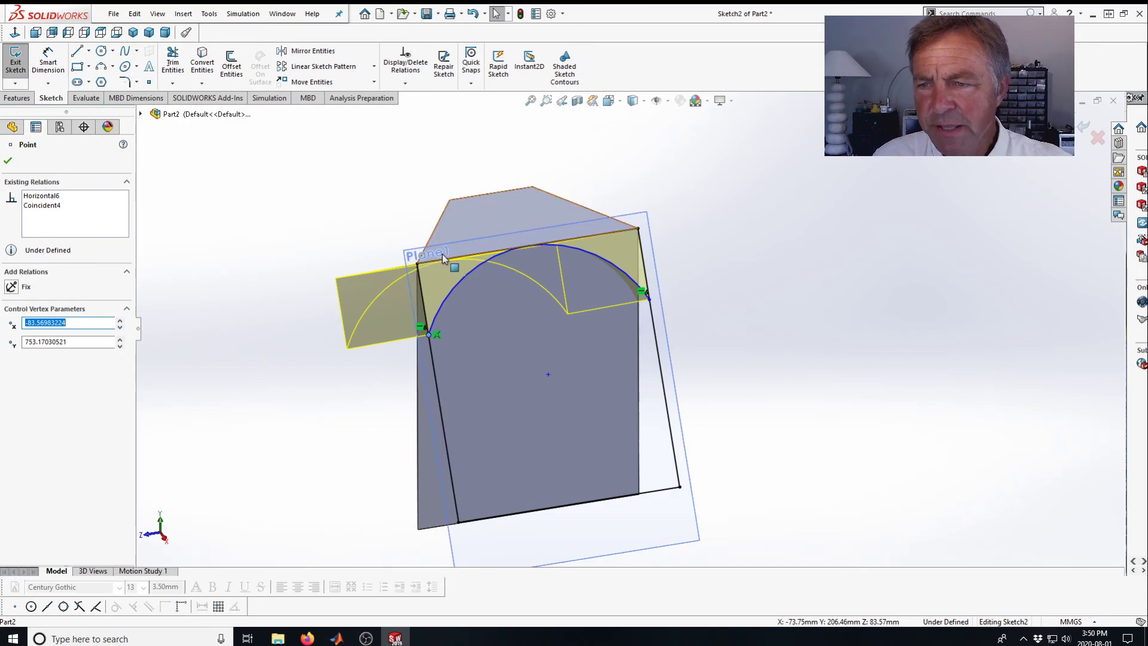
{"action": "middle_click_drag", "start_coordinate": [487, 367], "coordinate": [467, 392]}
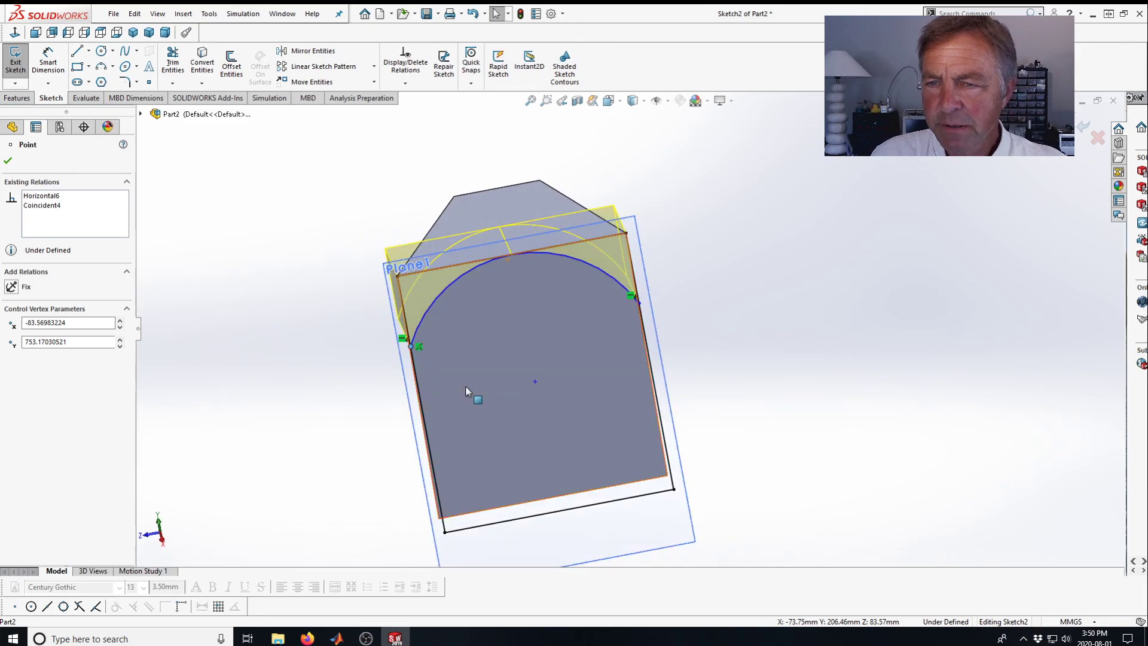
{"action": "left_click", "coordinate": [444, 266]}
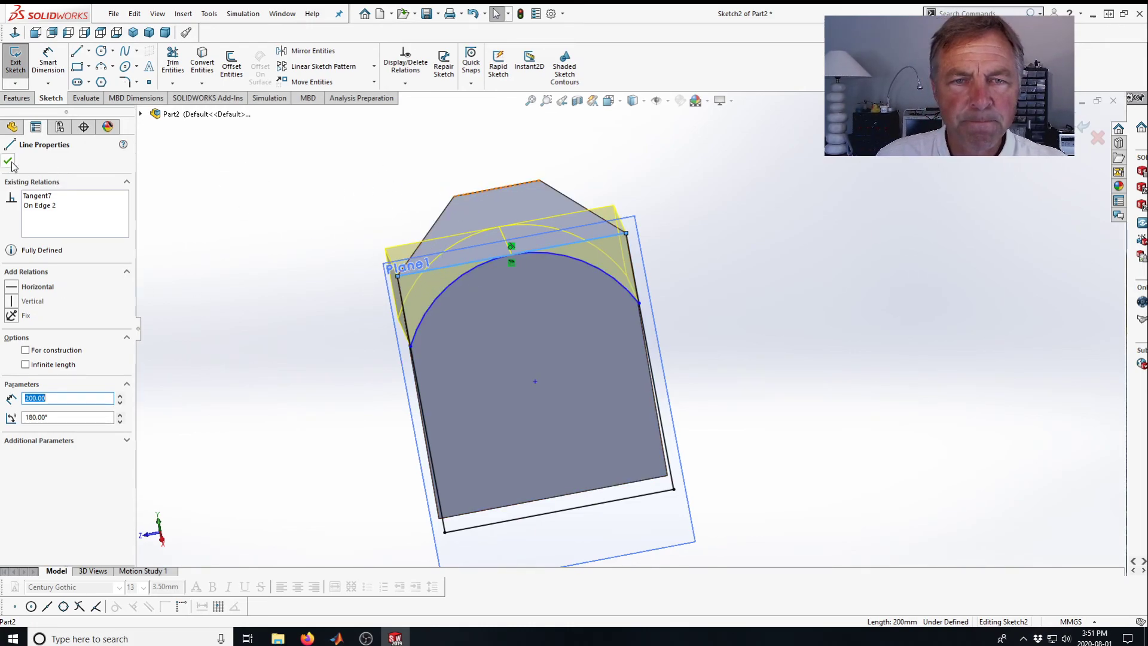
{"action": "left_click", "coordinate": [232, 281]}
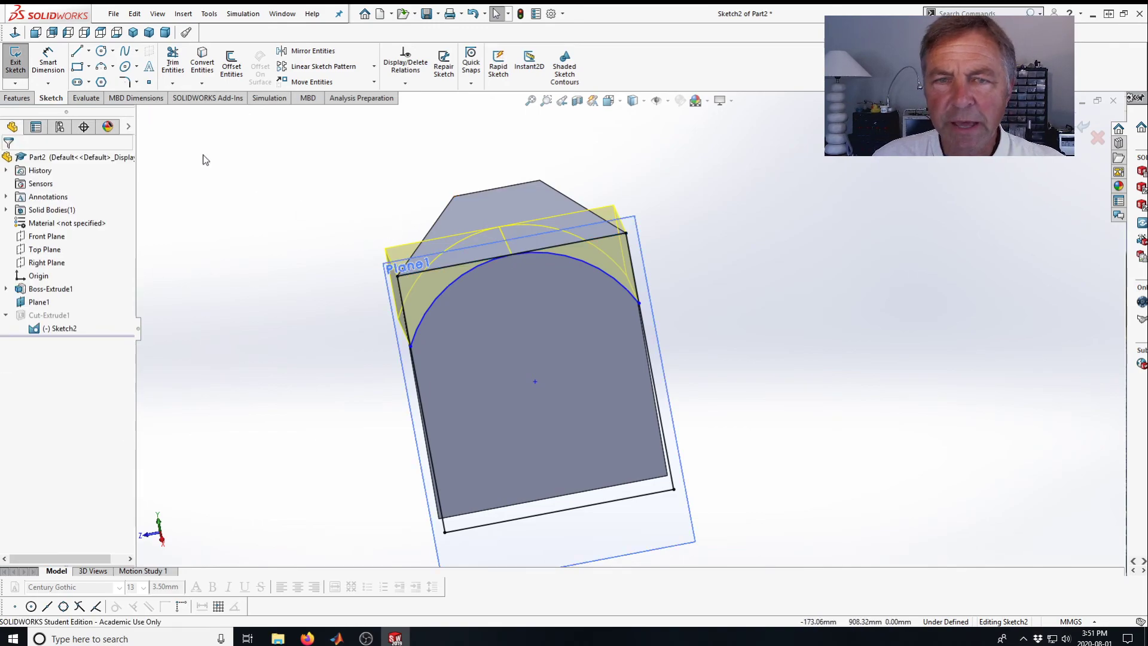
Sketch an open three-line outline rising from the block's left side, across above the block, and down to its right.
{"action": "left_click", "coordinate": [76, 51]}
{"action": "left_click", "coordinate": [375, 297]}
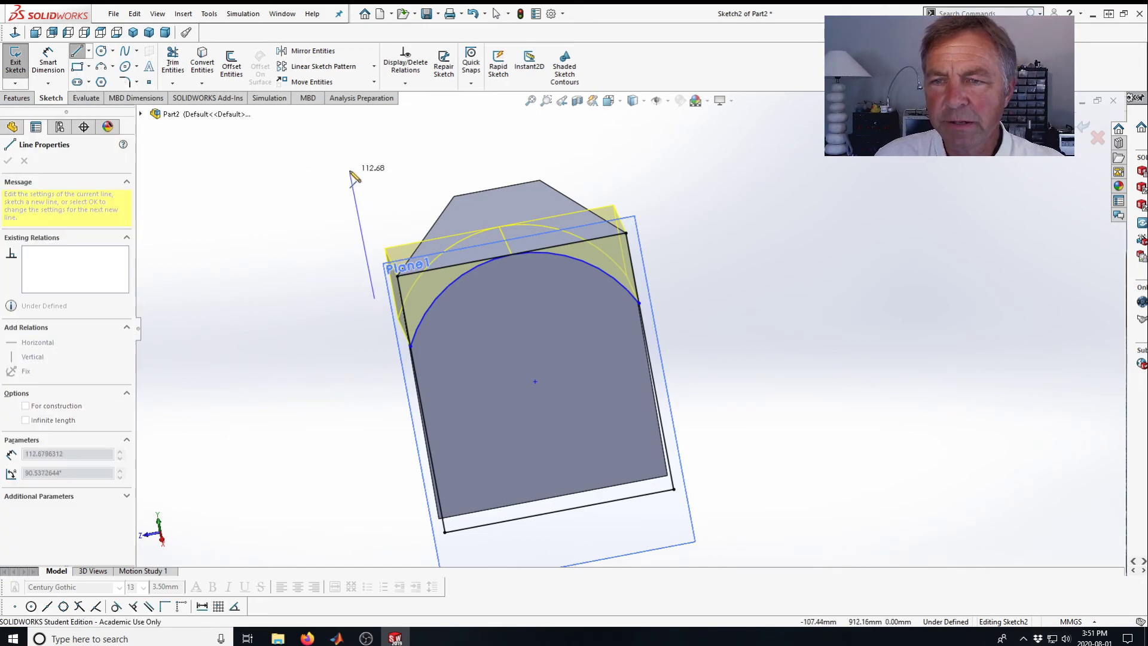
{"action": "left_click", "coordinate": [349, 166]}
{"action": "left_click", "coordinate": [594, 127]}
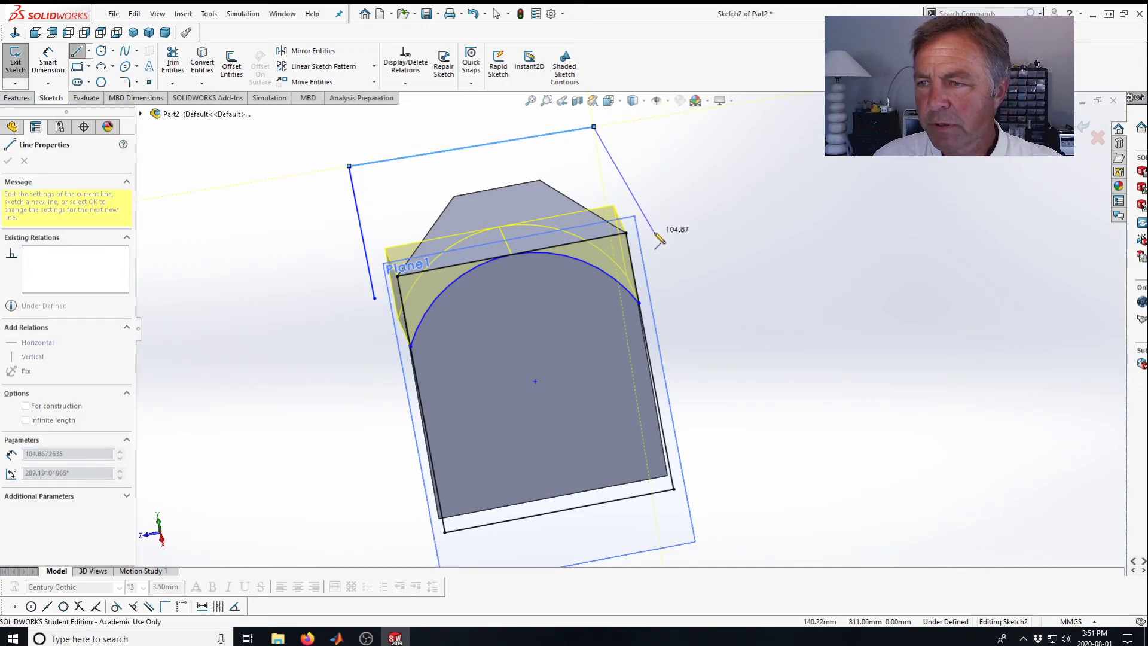
{"action": "left_click", "coordinate": [652, 228]}
{"action": "key", "text": "Escape"}
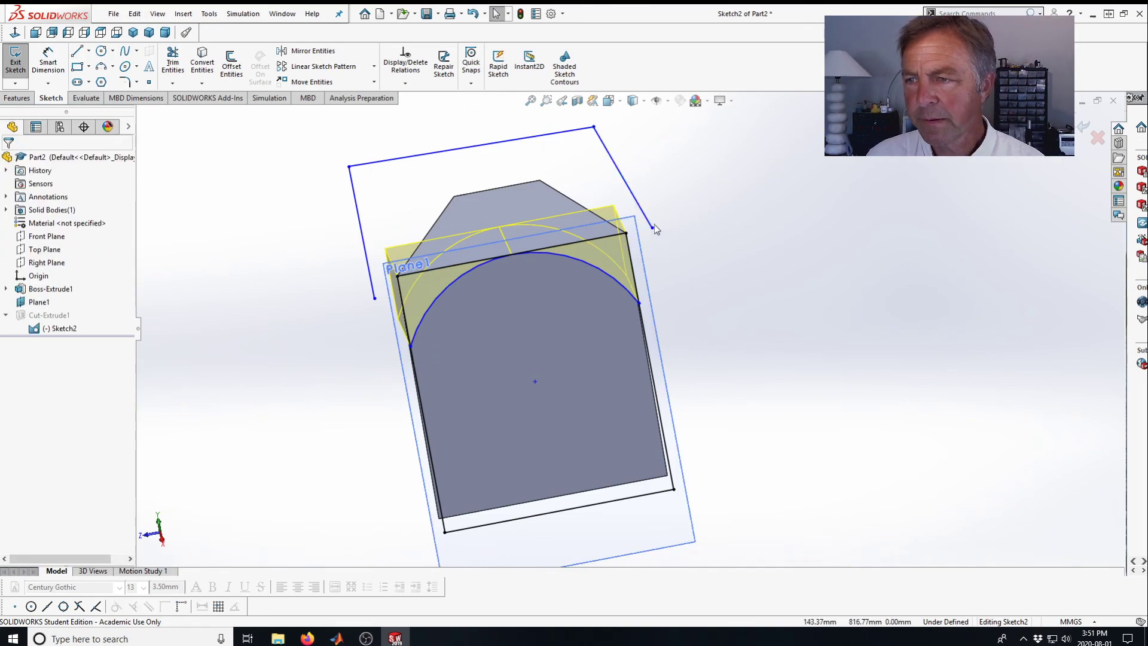
Merge each free end of the new outline with the nearby endpoint of the arc.
{"action": "left_click", "coordinate": [652, 228]}
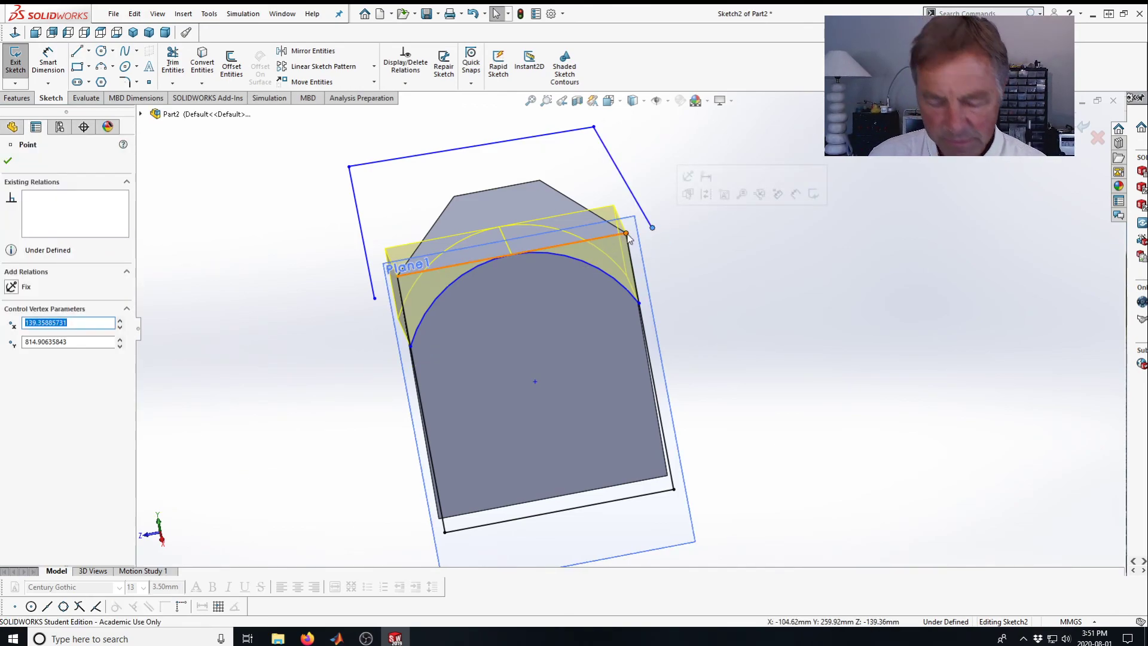
{"action": "left_click", "coordinate": [626, 233], "text": "ctrl"}
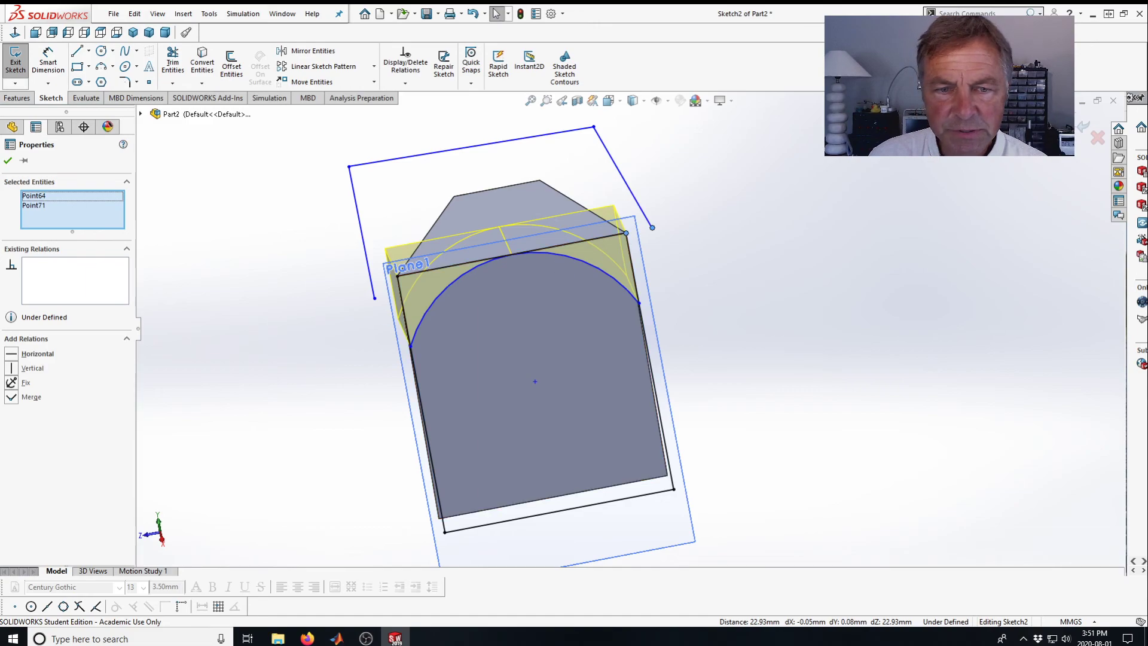
{"action": "left_click", "coordinate": [12, 398]}
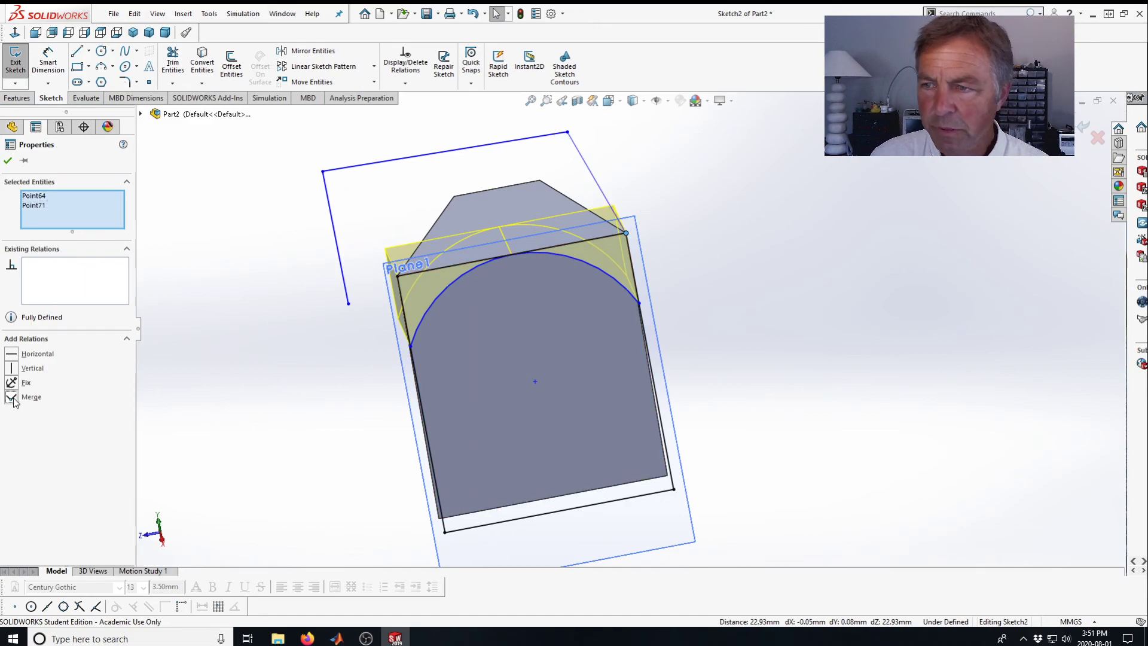
{"action": "left_click", "coordinate": [350, 304]}
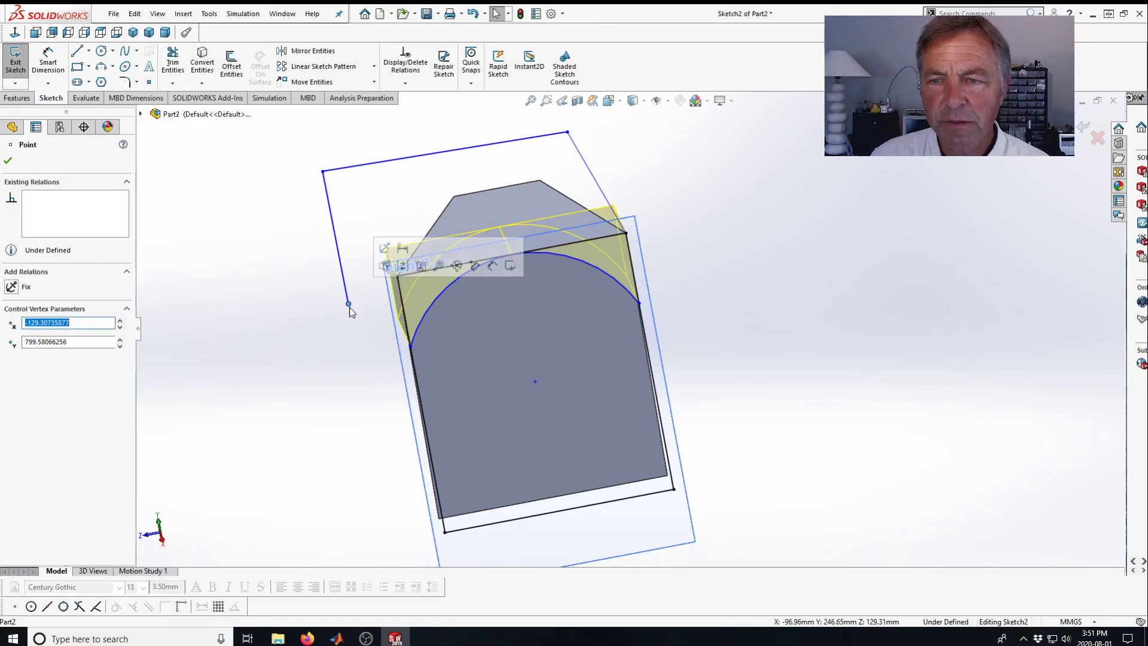
{"action": "left_click", "coordinate": [397, 277], "text": "ctrl"}
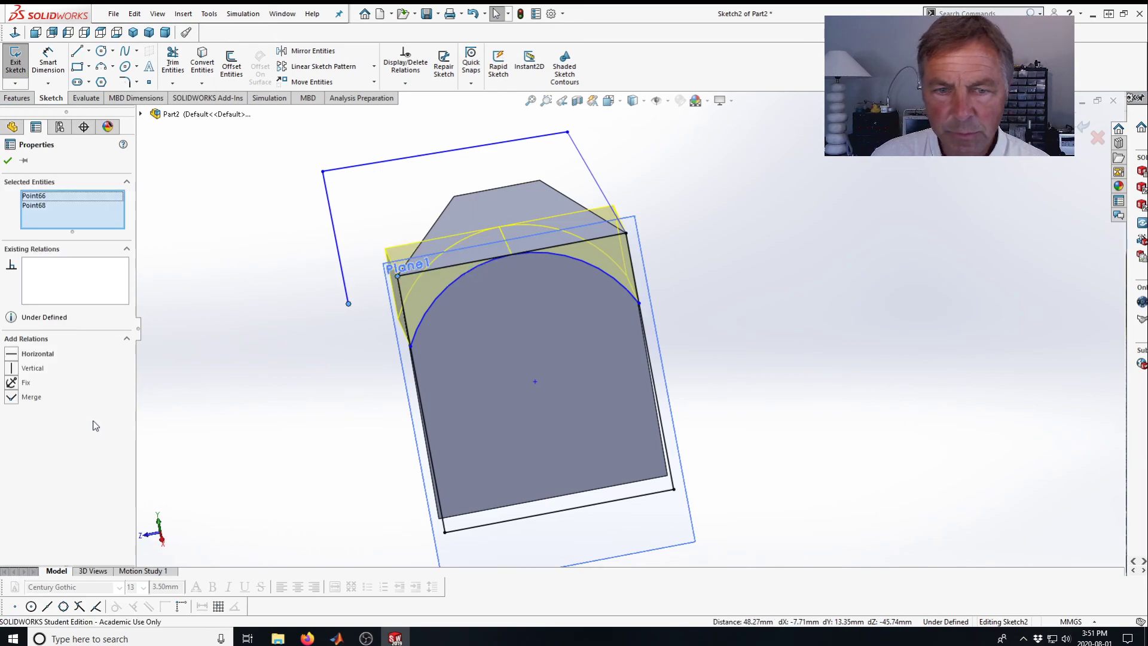
{"action": "left_click", "coordinate": [12, 397]}
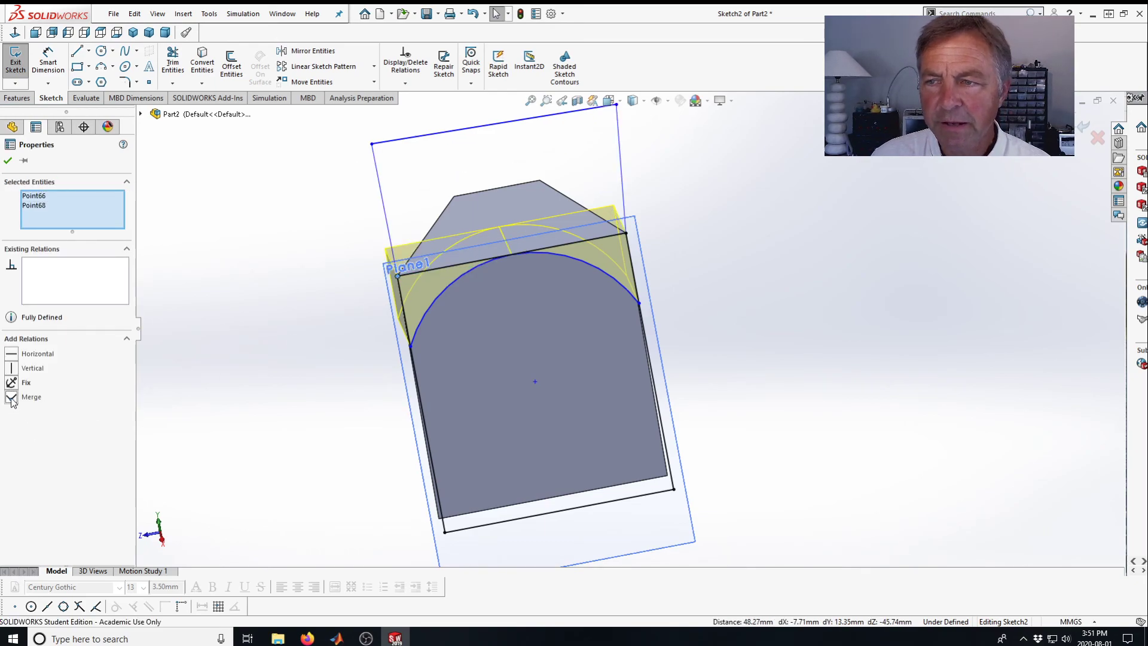
Make the outline's side lines vertical and its top line horizontal, then exit the sketch.
{"action": "left_click", "coordinate": [8, 161]}
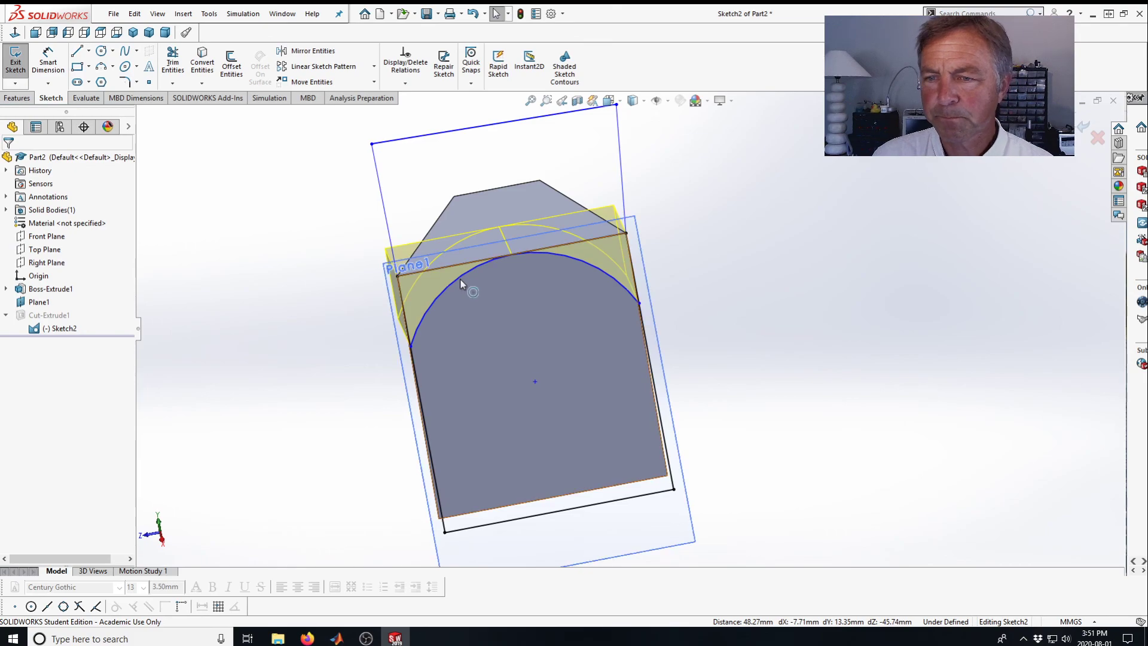
{"action": "left_click", "coordinate": [622, 165]}
{"action": "left_click", "coordinate": [675, 108]}
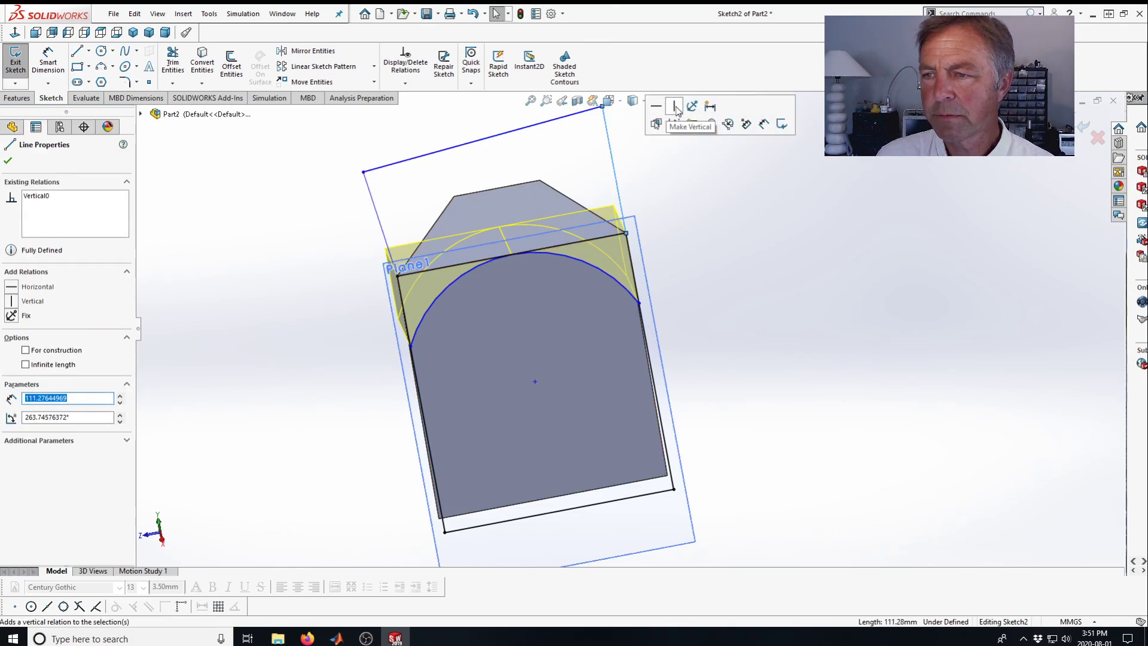
{"action": "left_click", "coordinate": [383, 228]}
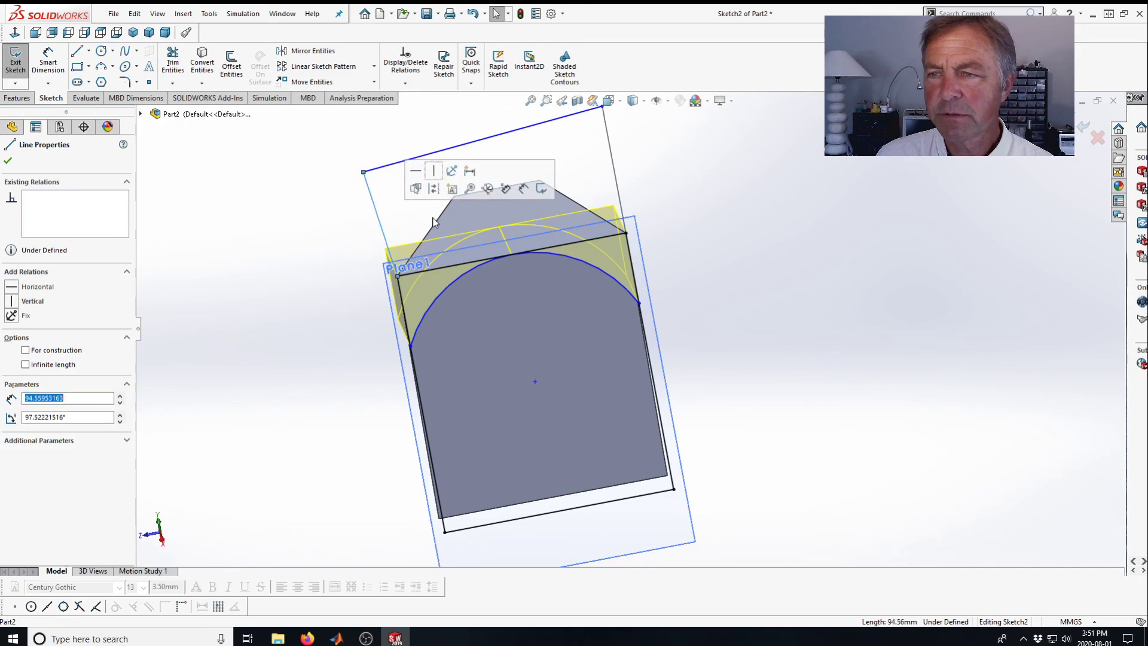
{"action": "left_click", "coordinate": [478, 141]}
{"action": "left_click", "coordinate": [512, 88]}
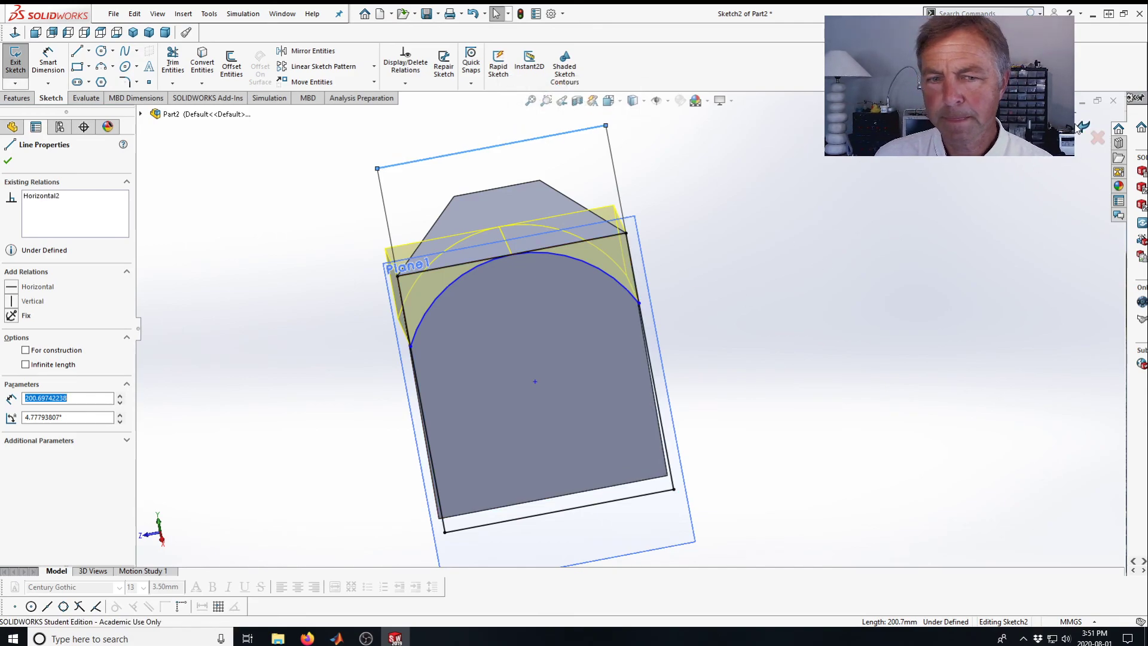
{"action": "left_click", "coordinate": [1082, 127]}
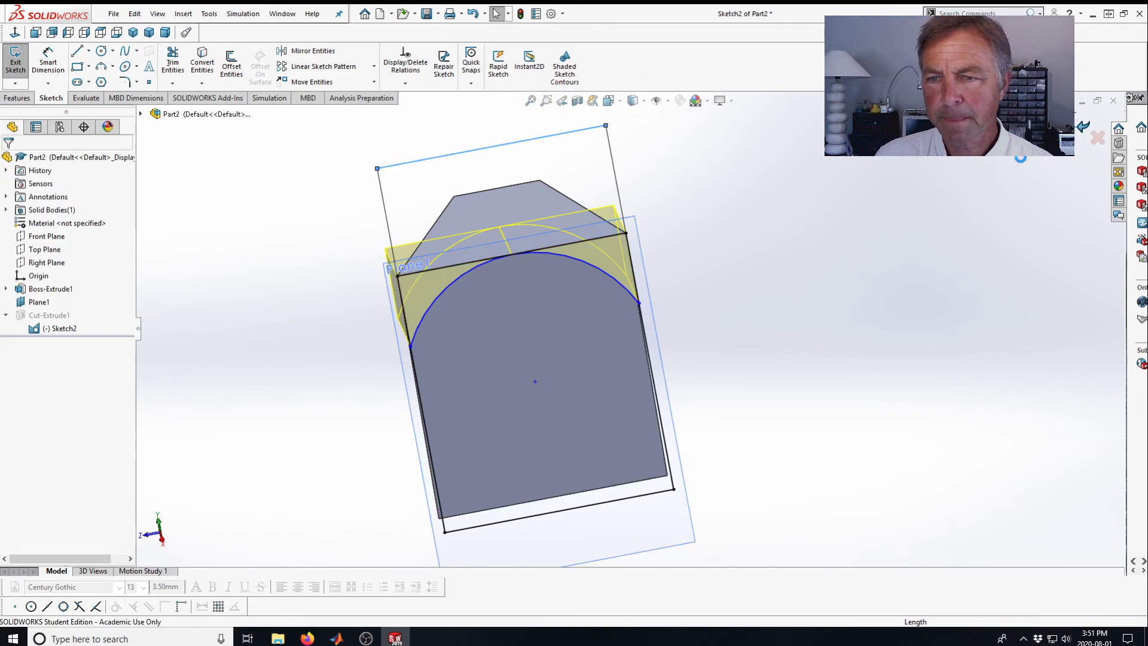
Edit Cut-Extrude1 to add the region enclosed above the arc to its selected contours.
{"action": "left_click", "coordinate": [41, 317]}
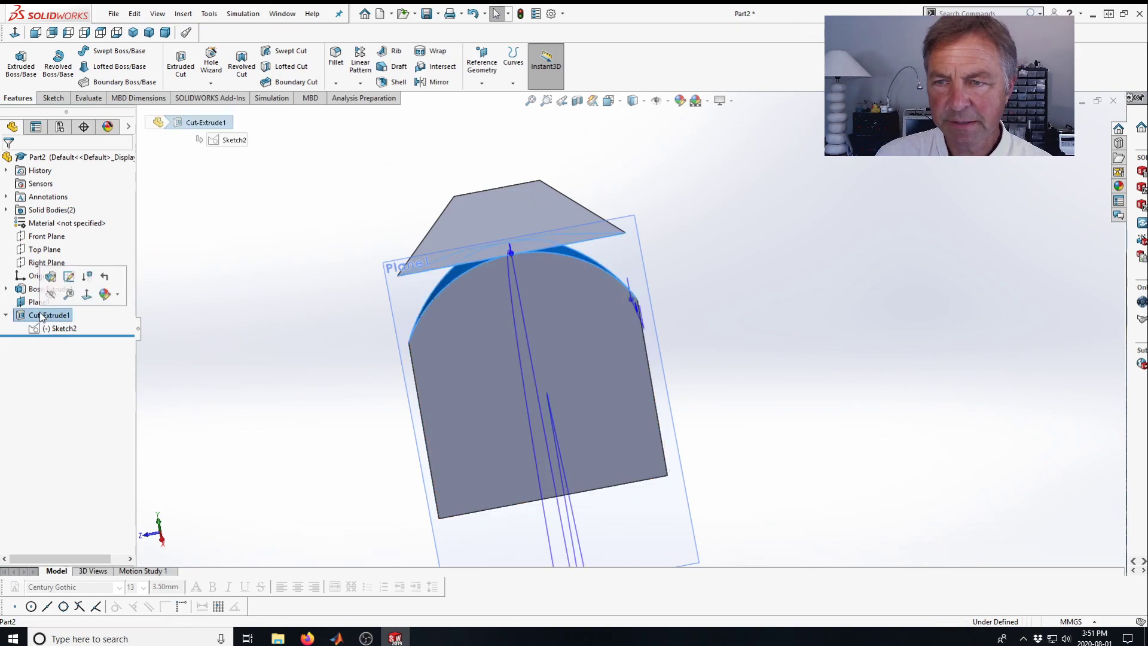
{"action": "left_click", "coordinate": [67, 278]}
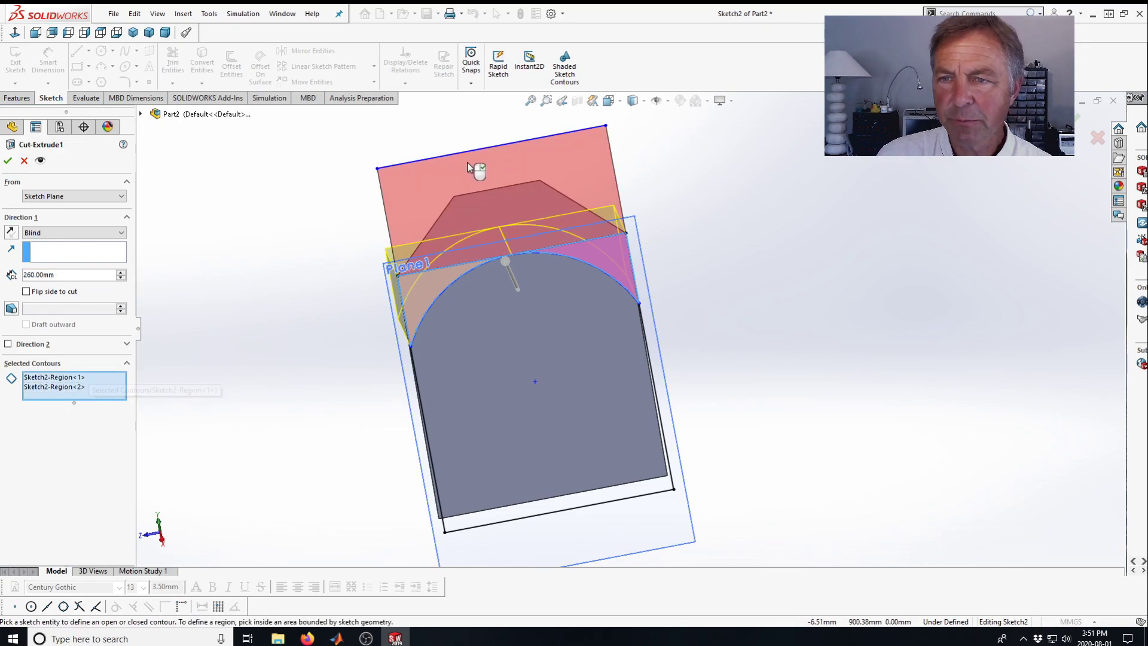
{"action": "left_click", "coordinate": [488, 176]}
{"action": "left_click", "coordinate": [1069, 122]}
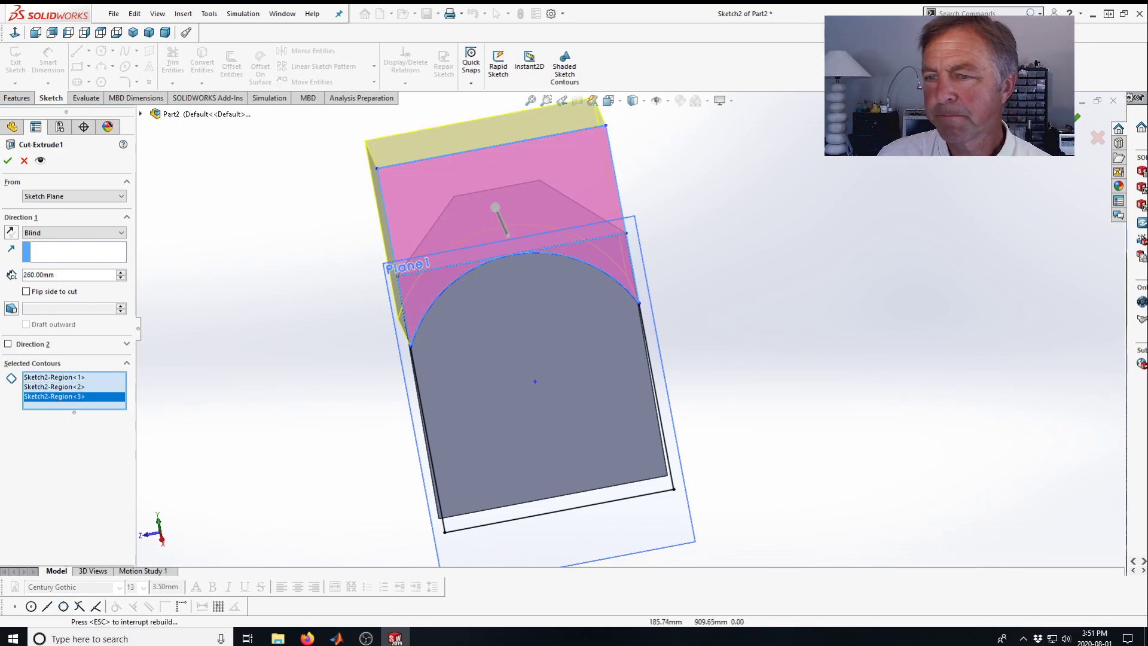
{"action": "middle_click_drag", "start_coordinate": [327, 339], "coordinate": [269, 354]}
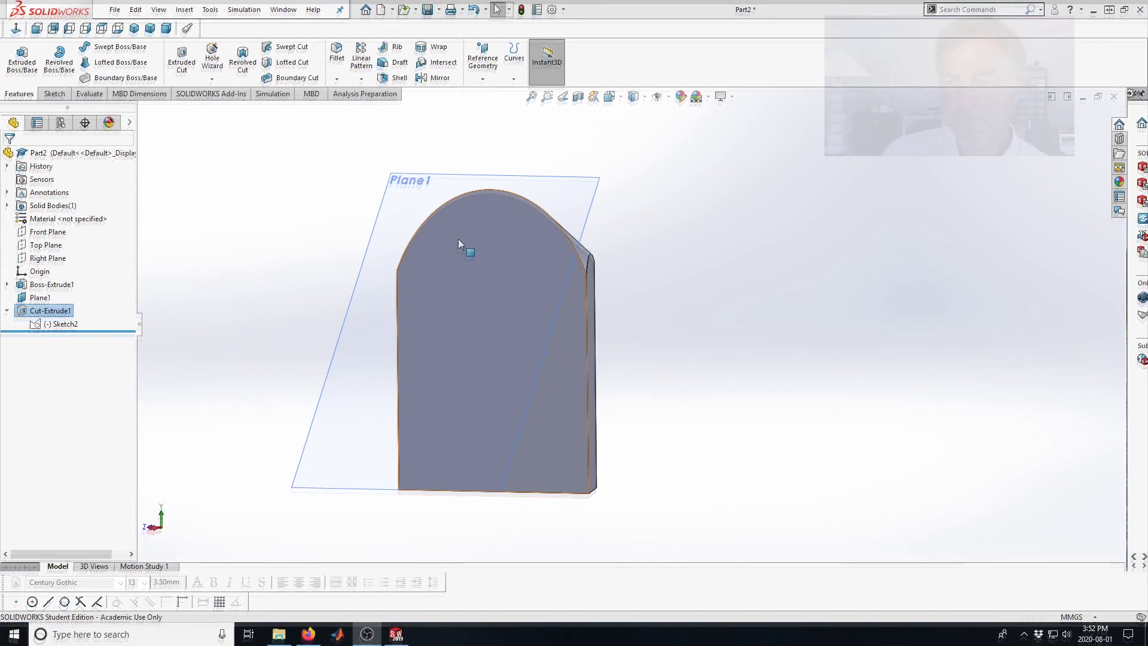
{"action": "middle_click_drag", "start_coordinate": [476, 353], "coordinate": [572, 420]}
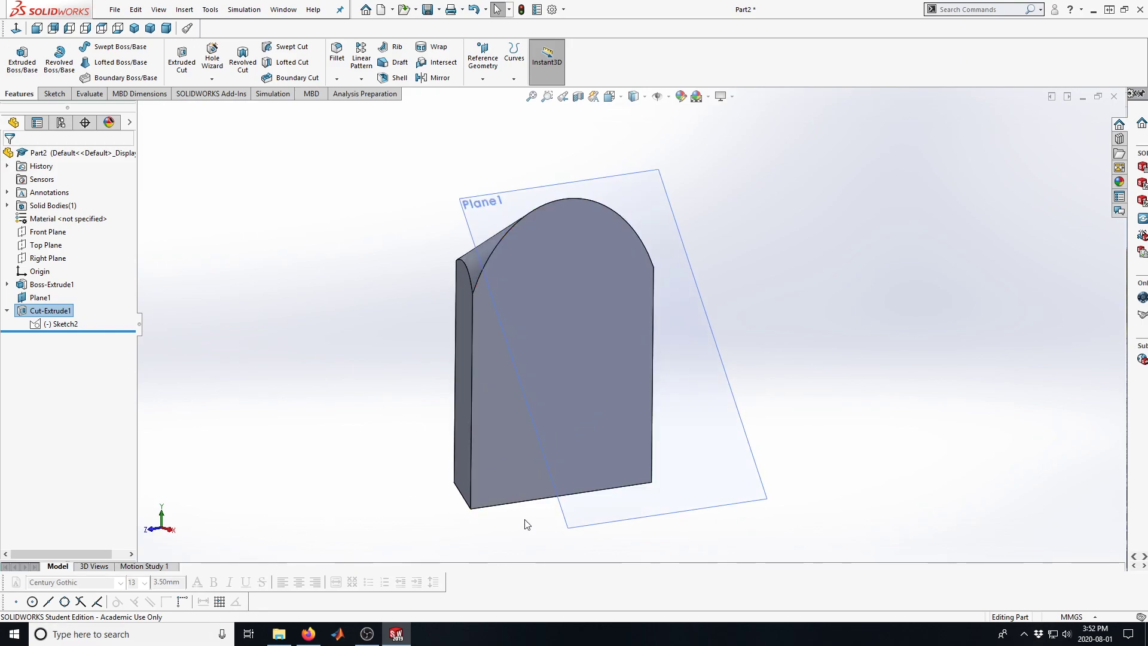